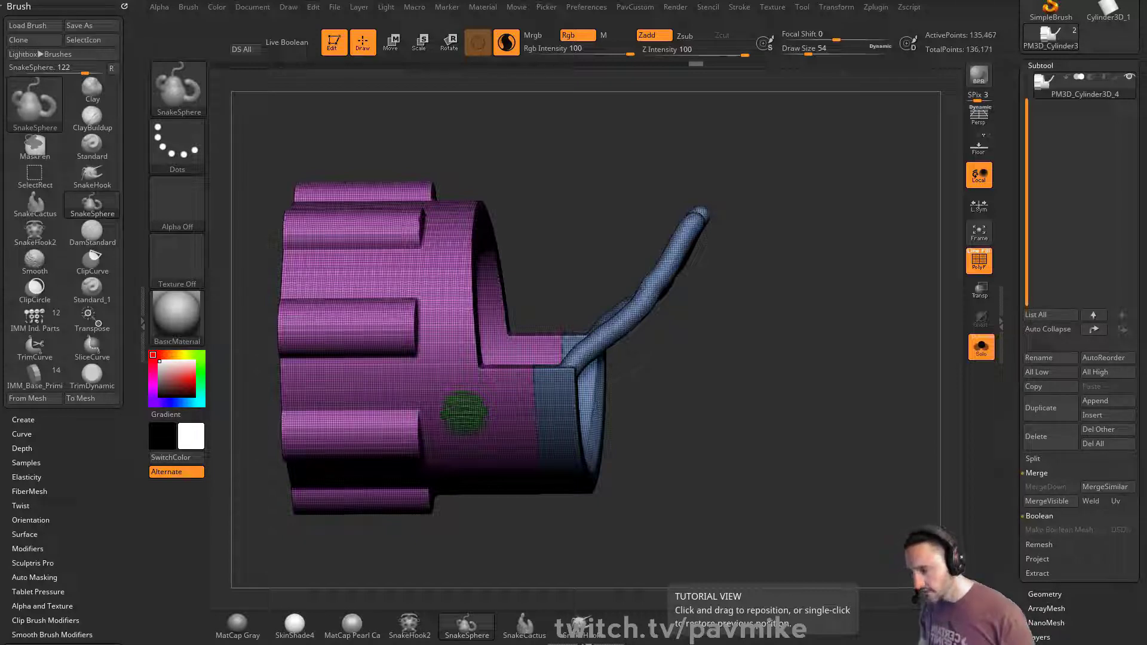
Step: Browse the concept artist's ArtStation portfolio, including the ZBRUSH 2018 and Mecha solid proto artworks, for hard-surface design references
left_click_drag(1145, 119, 962, 113)
left_click(319, 287)
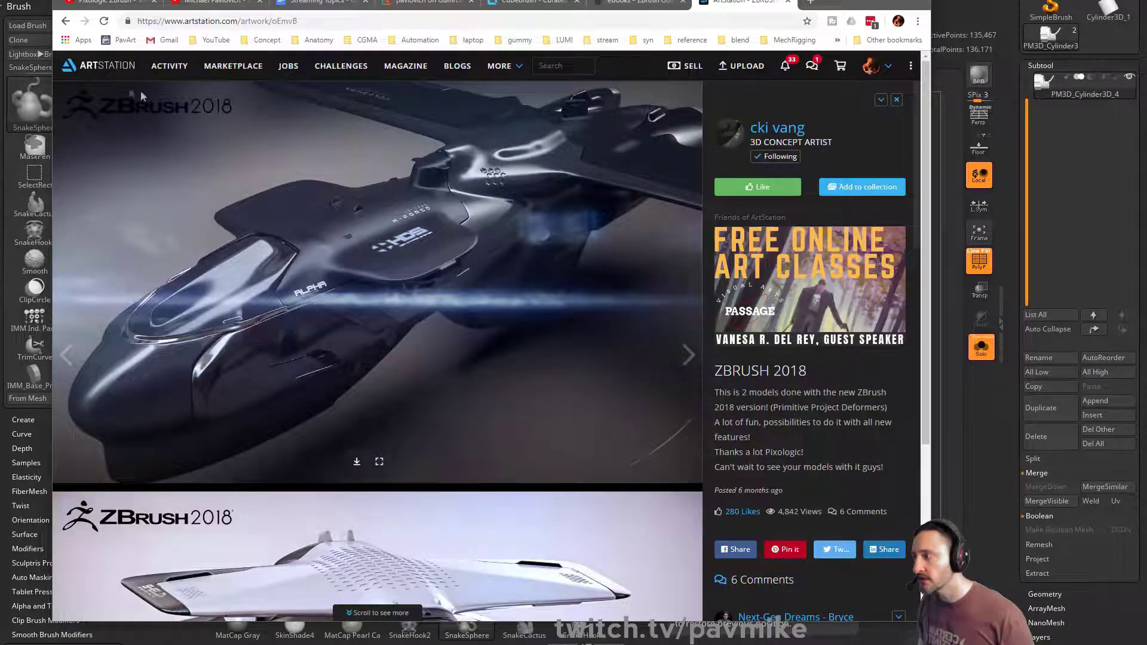
scroll(525, 227, "down", 4)
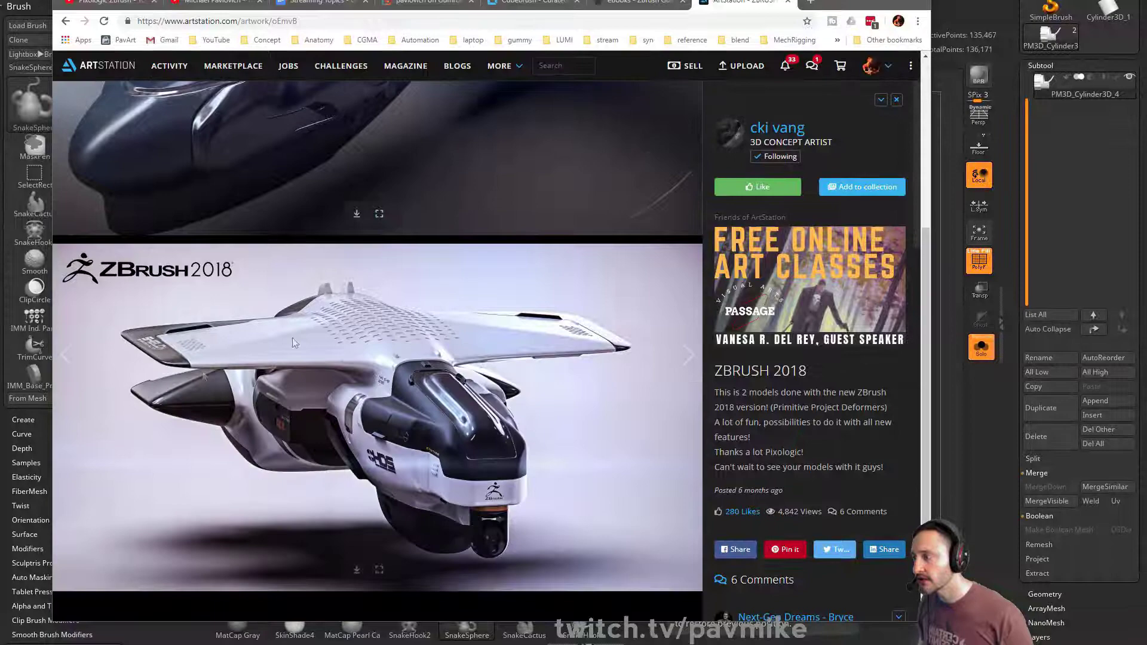
left_click(66, 21)
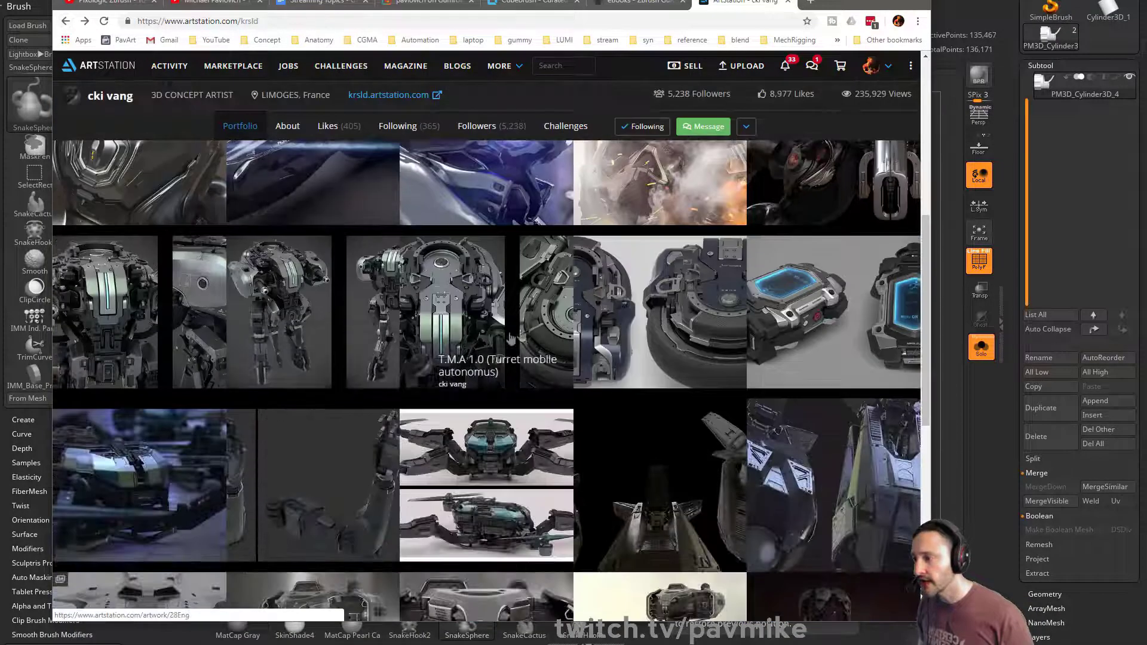
left_click(625, 282)
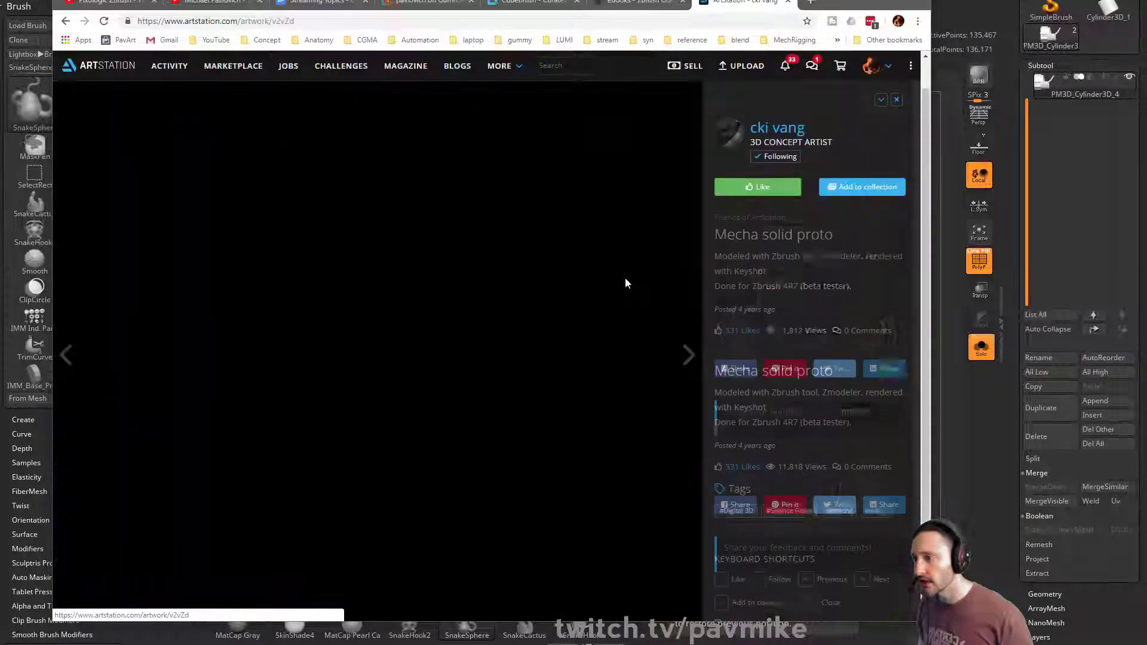
left_click(66, 21)
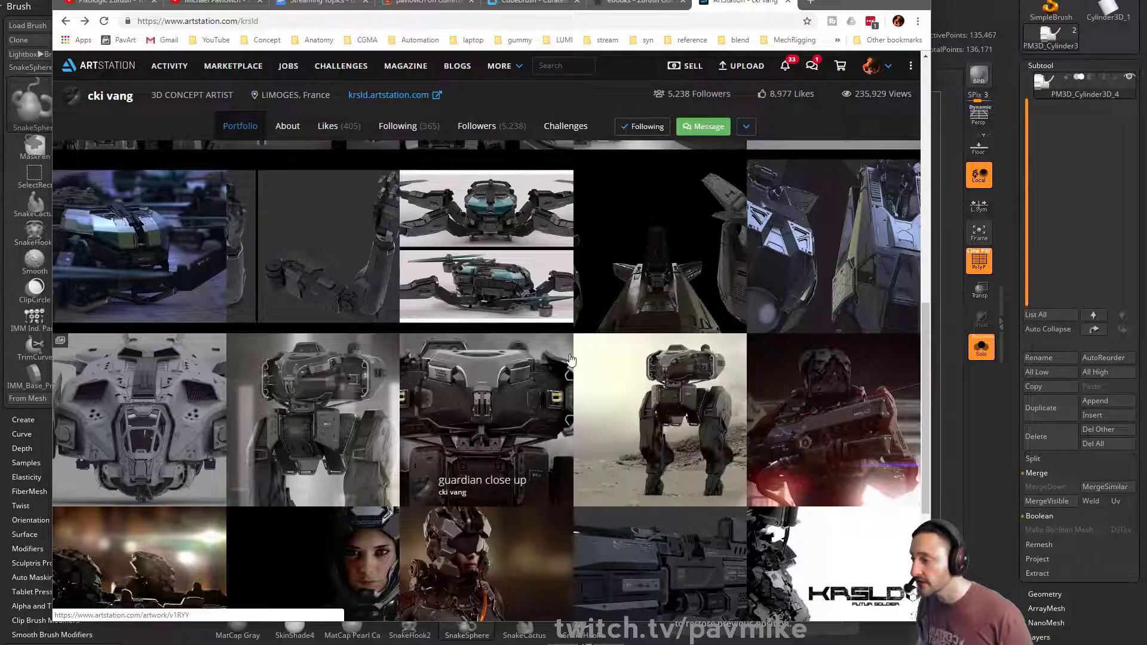
scroll(570, 359, "down", 5)
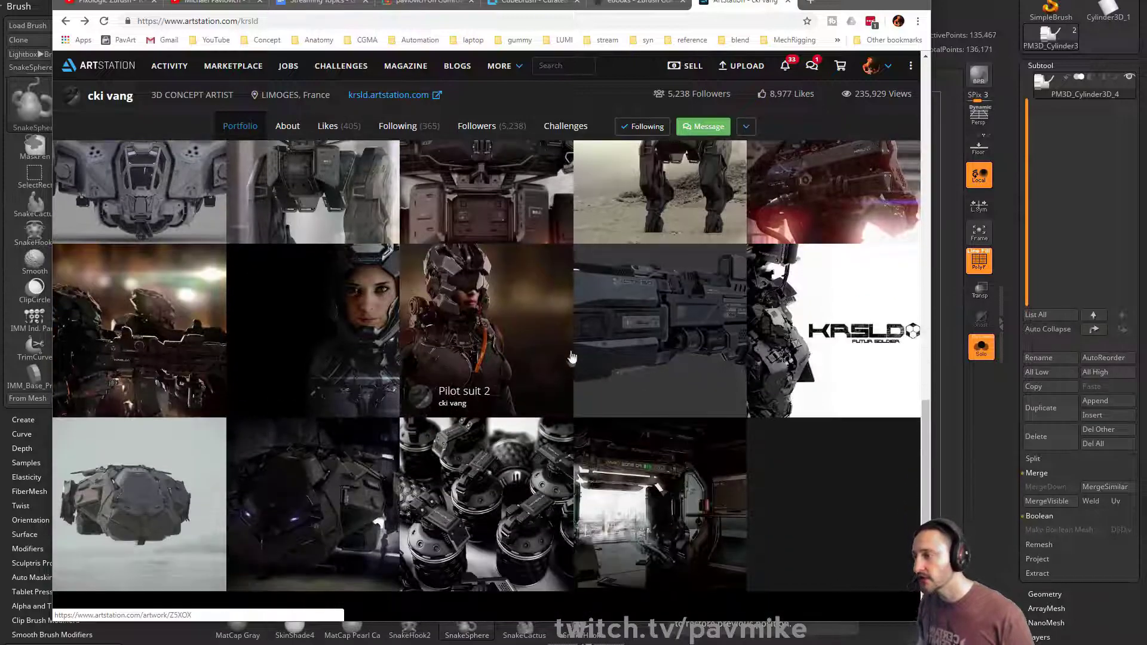
scroll(571, 363, "up", 10)
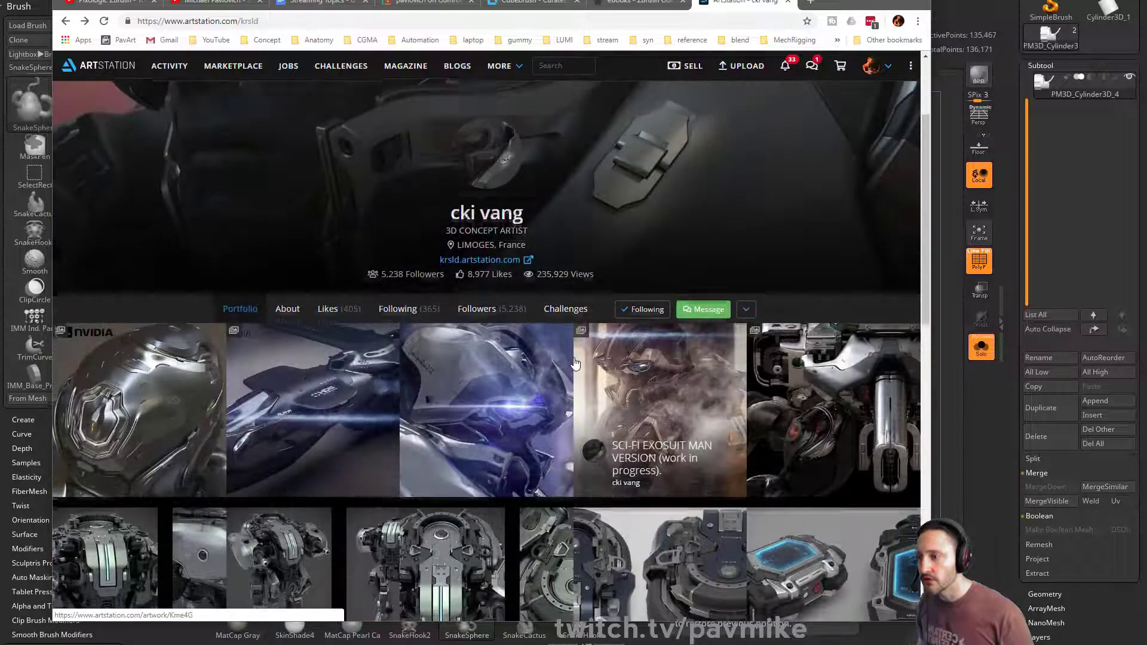
scroll(574, 363, "down", 2)
Step: Examine the mechanical details in the Guardian 2.0 artwork's renders, then switch back to ZBrush
left_click(789, 326)
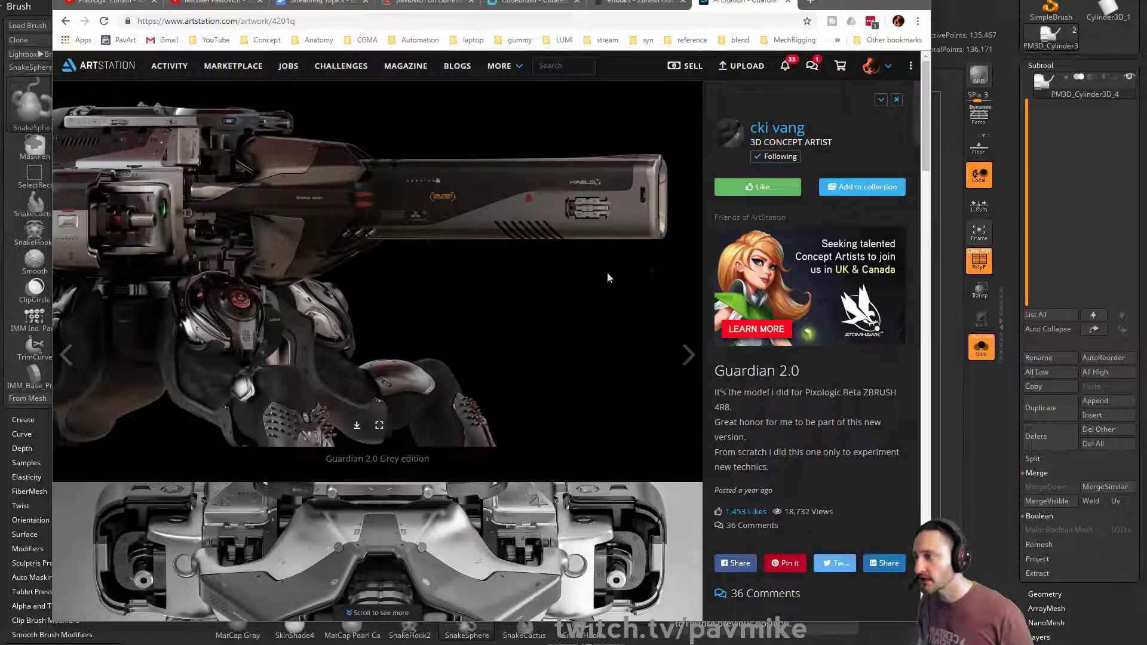
scroll(607, 278, "down", 5)
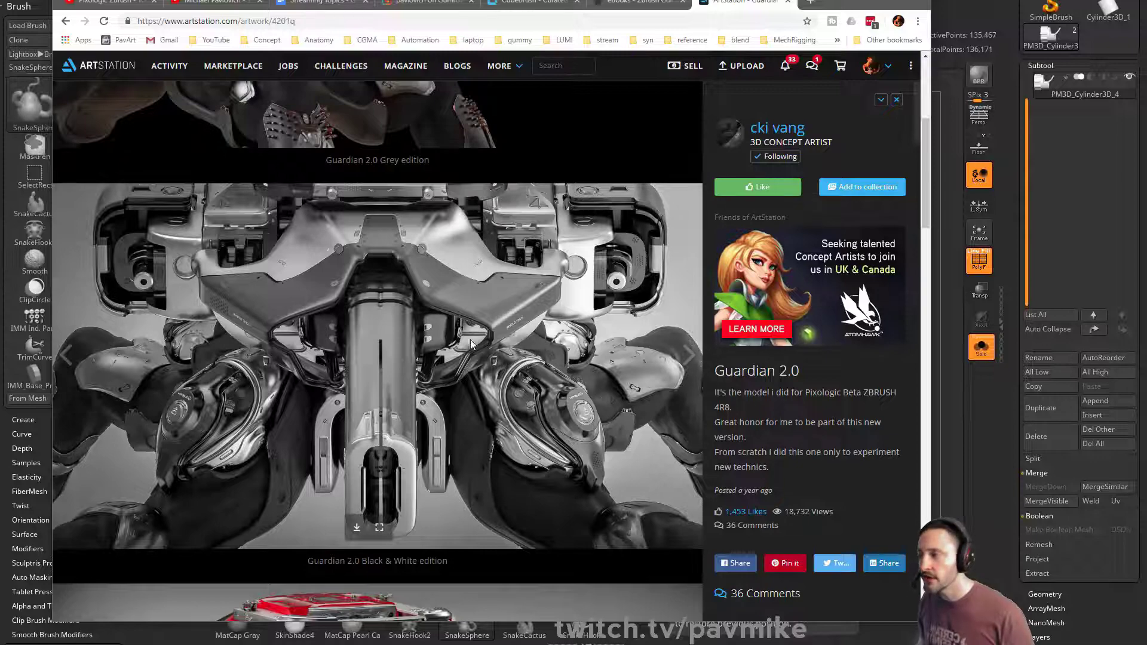
scroll(517, 399, "down", 6)
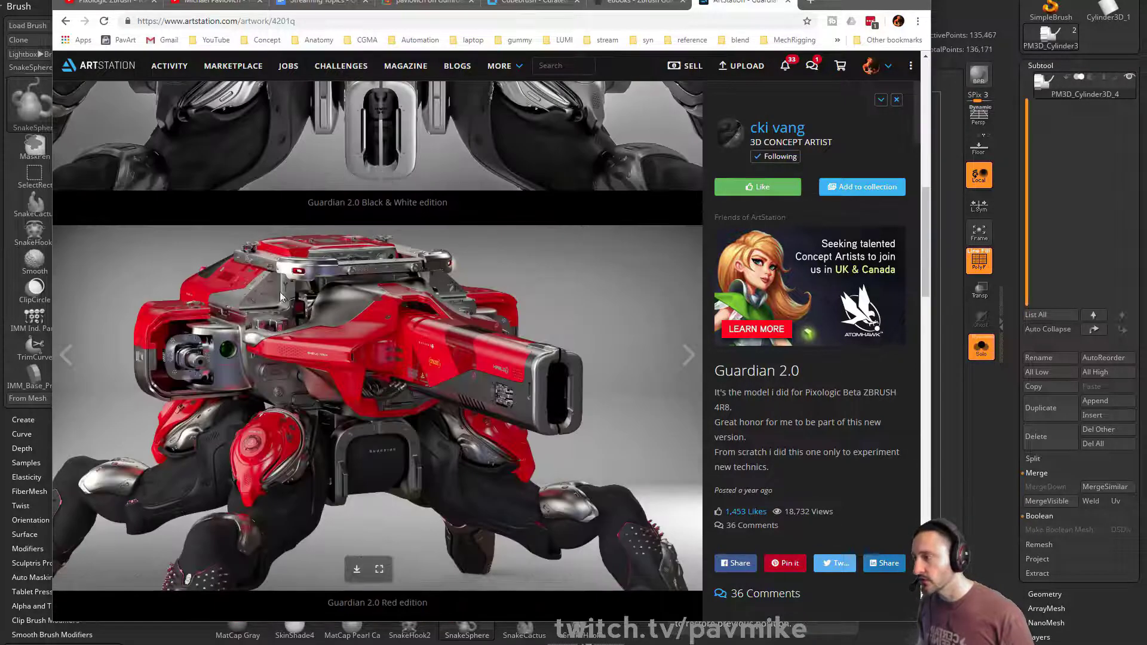
scroll(472, 415, "down", 20)
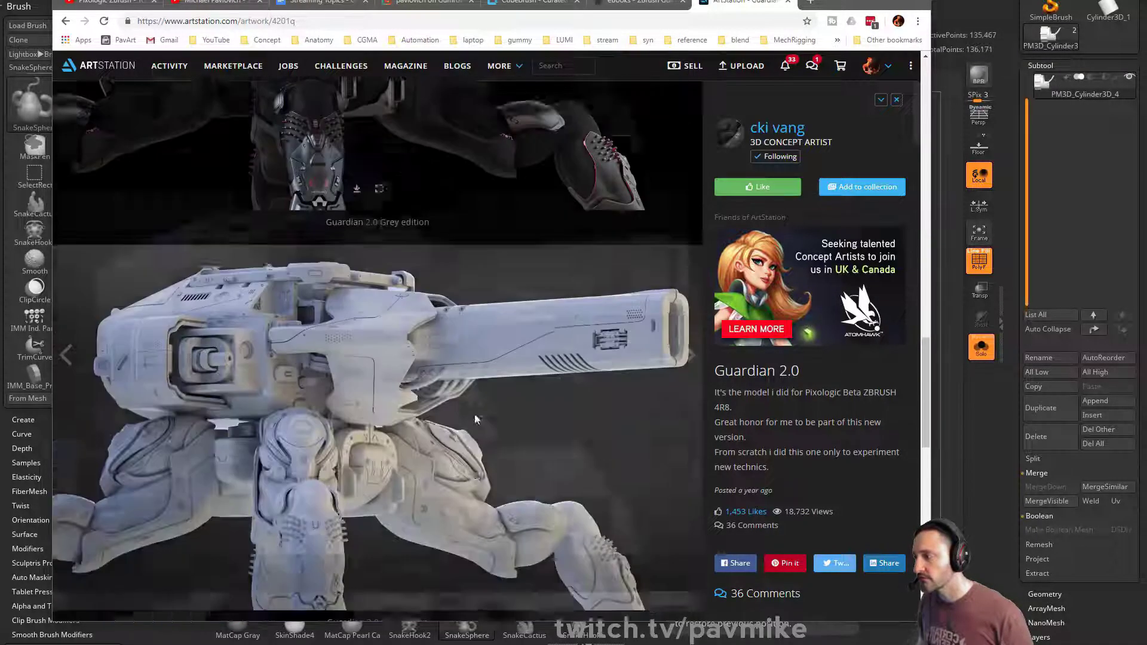
scroll(477, 413, "down", 15)
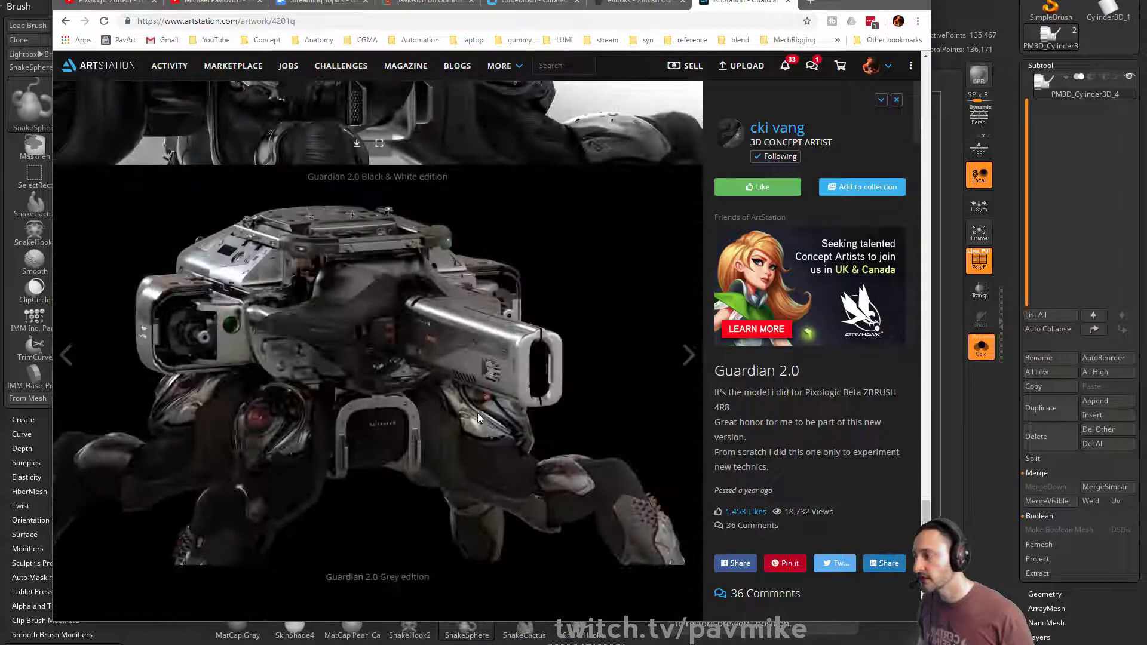
left_click(859, 1)
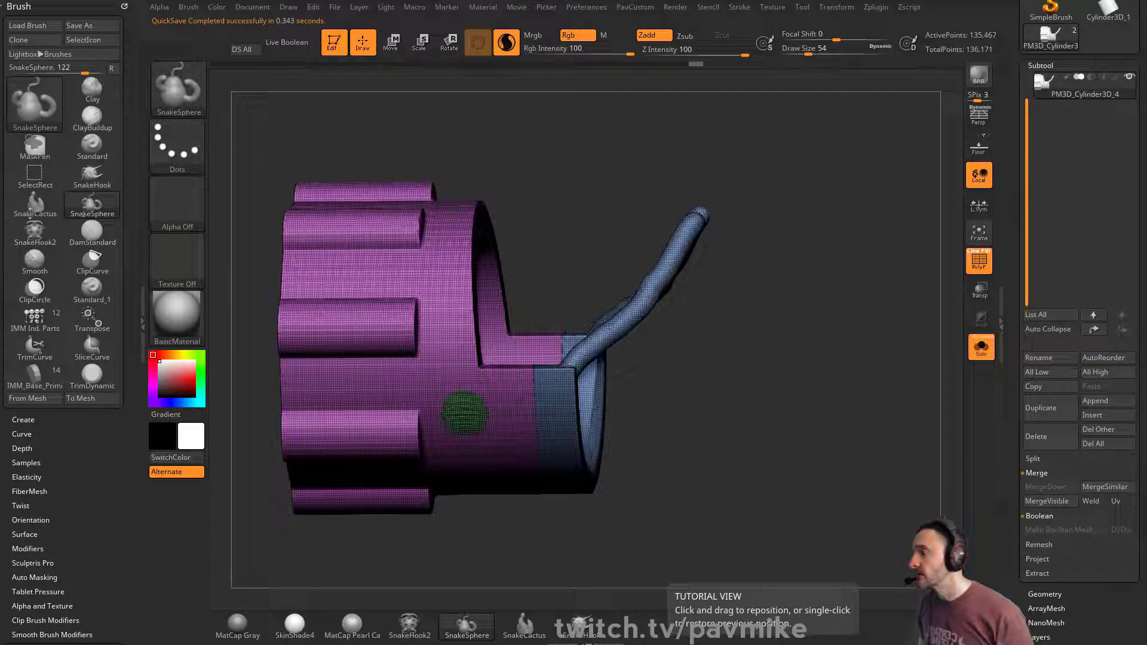
Step: Clear the canvas, draw a new Cylinder3D in Edit mode and convert it to a PolyMesh3D
left_click(340, 48)
key("ctrl+n")
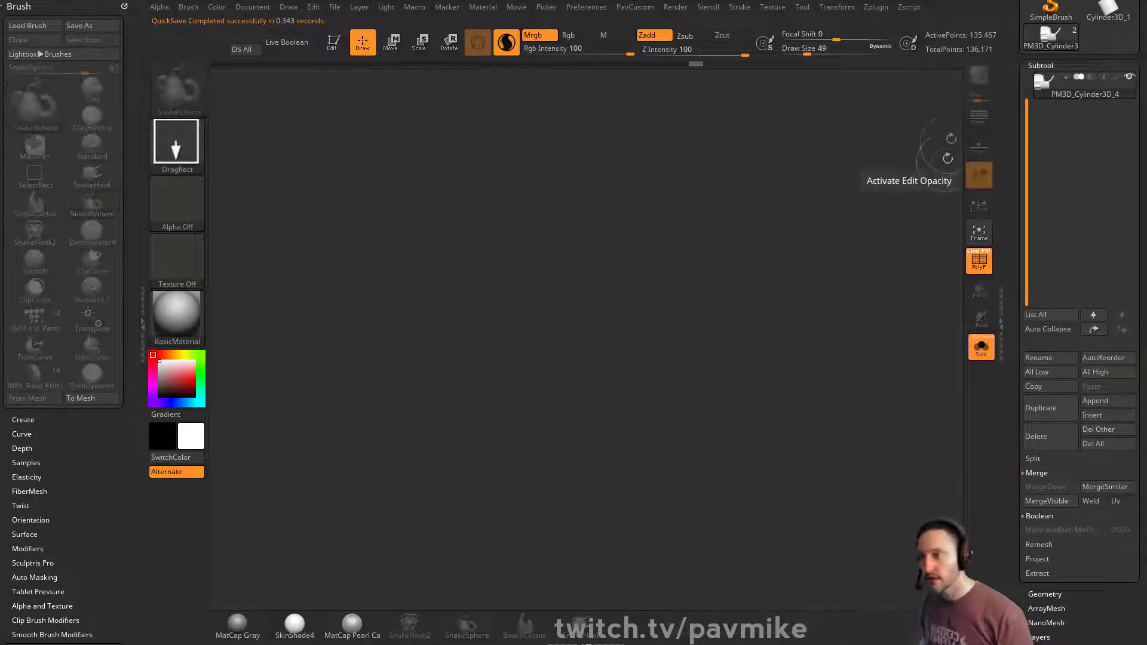
left_click_drag(1012, 126, 1028, 389)
left_click(1108, 132)
left_click_drag(510, 370, 554, 458)
key("t")
left_click(1111, 73)
left_click_drag(771, 346, 630, 263)
Step: Inset the cylinder's top cap with the ZModeler brush, using Flat Island as target and the Inset Region modifier
key("b")
key("z")
key("m")
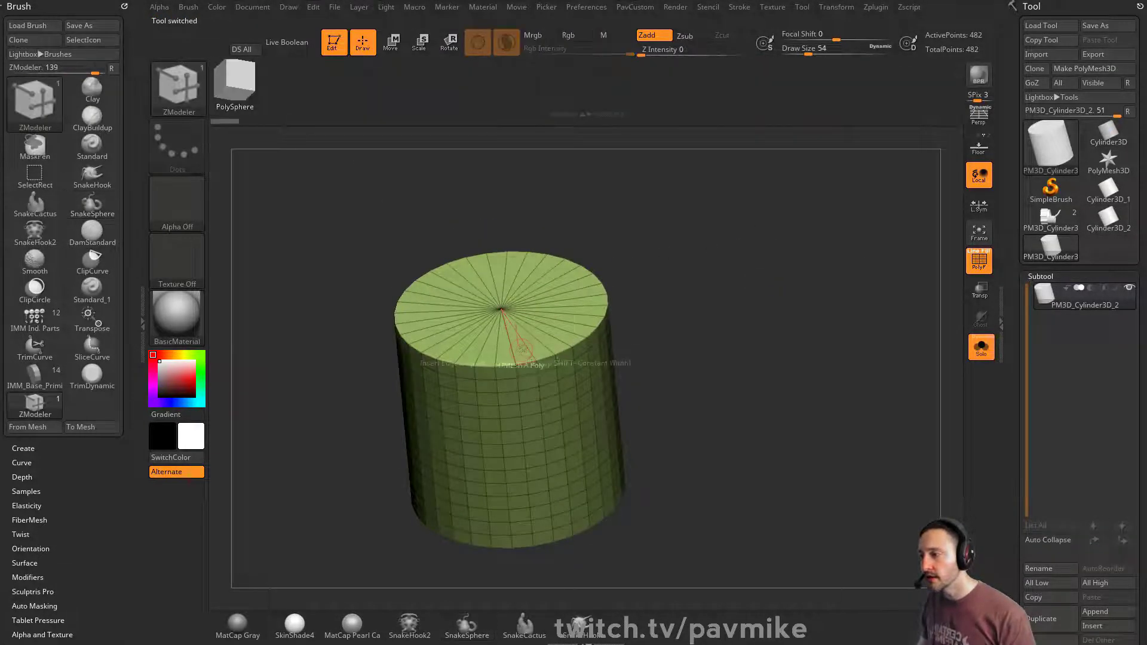
key("space")
left_click(517, 215)
left_click(492, 378)
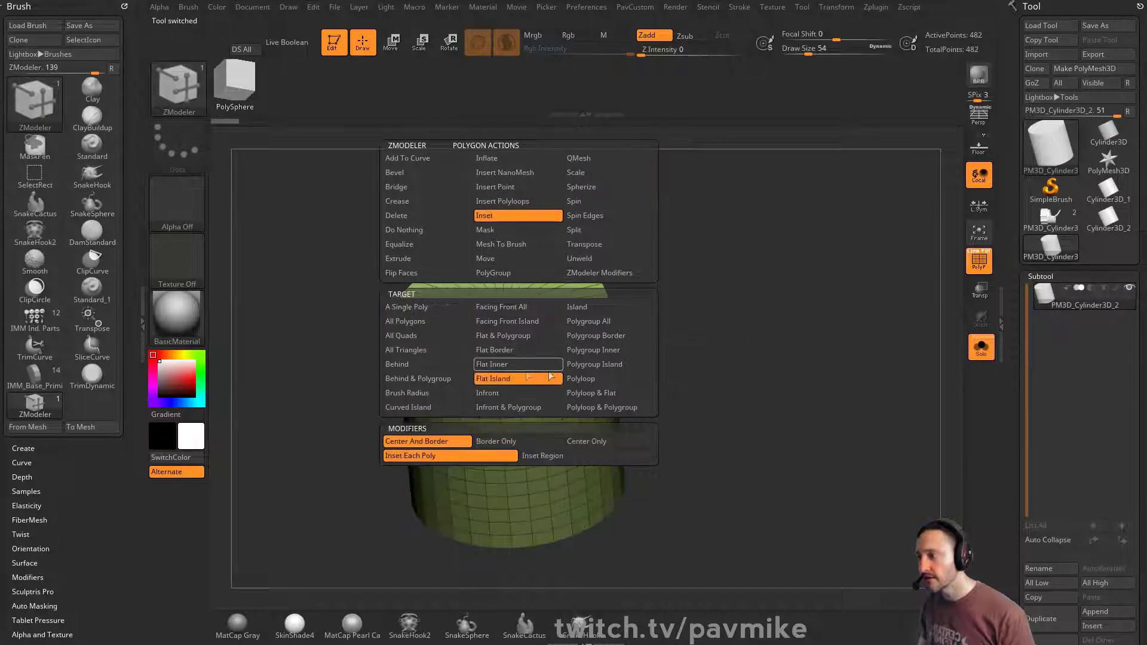
left_click(542, 455)
mouse_move(520, 351)
left_mouse_down()
mouse_move(597, 340)
mouse_move(514, 345)
left_mouse_up()
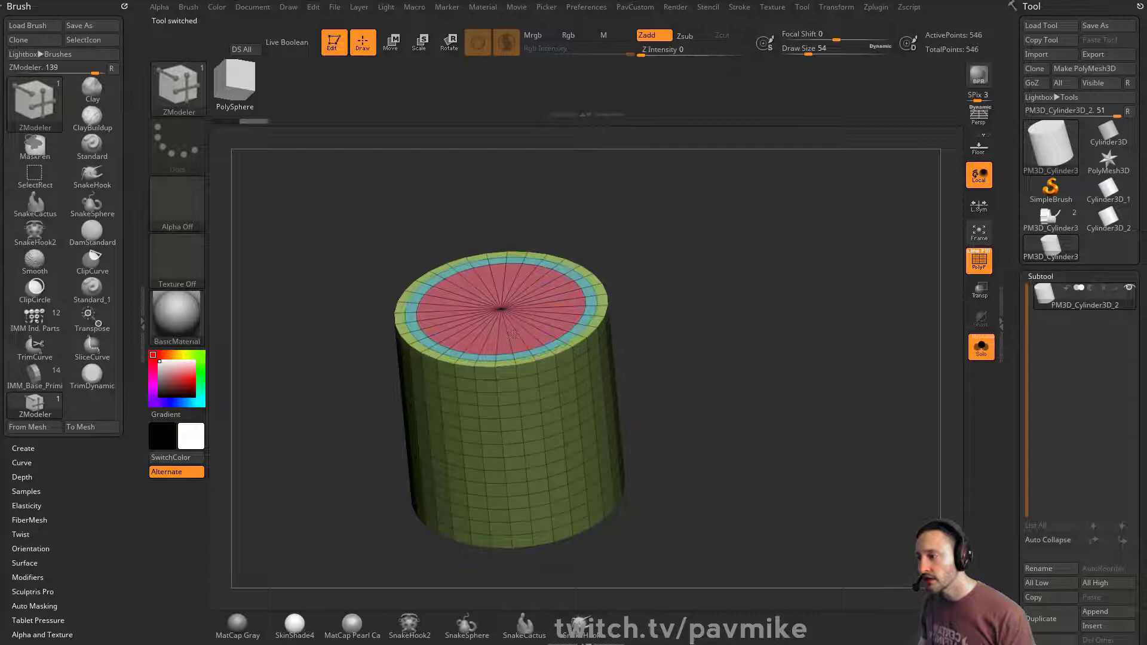
Step: Inset the inner polygroup of the top cap again to form a narrow ring around its centre
key("space")
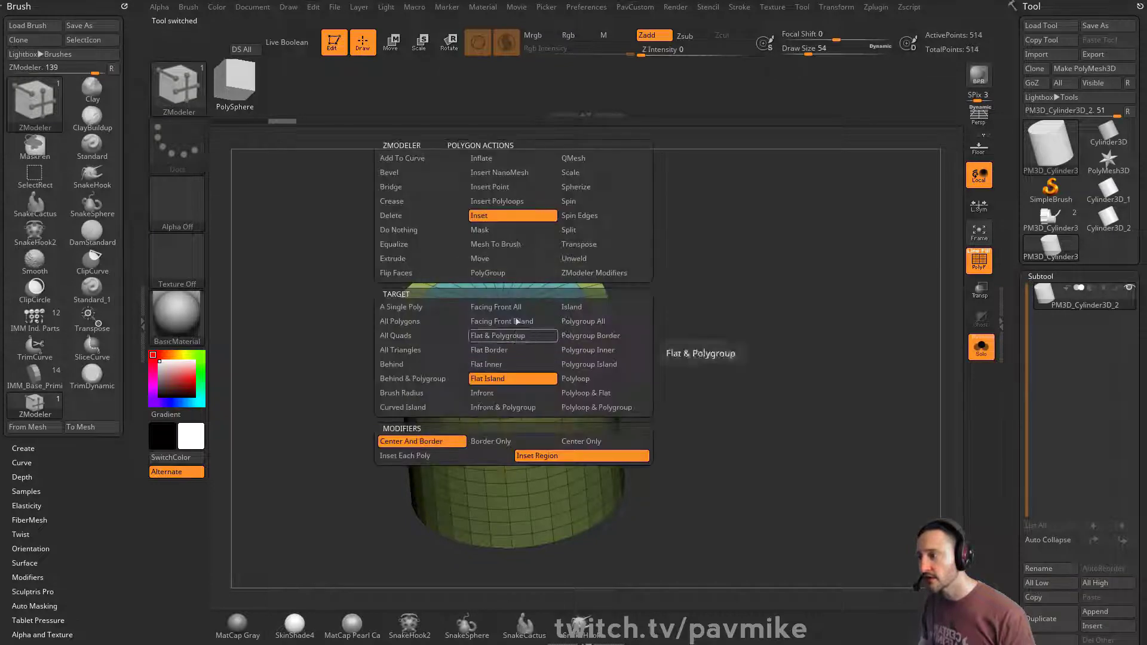
left_click(588, 335)
left_click_drag(502, 348, 503, 338)
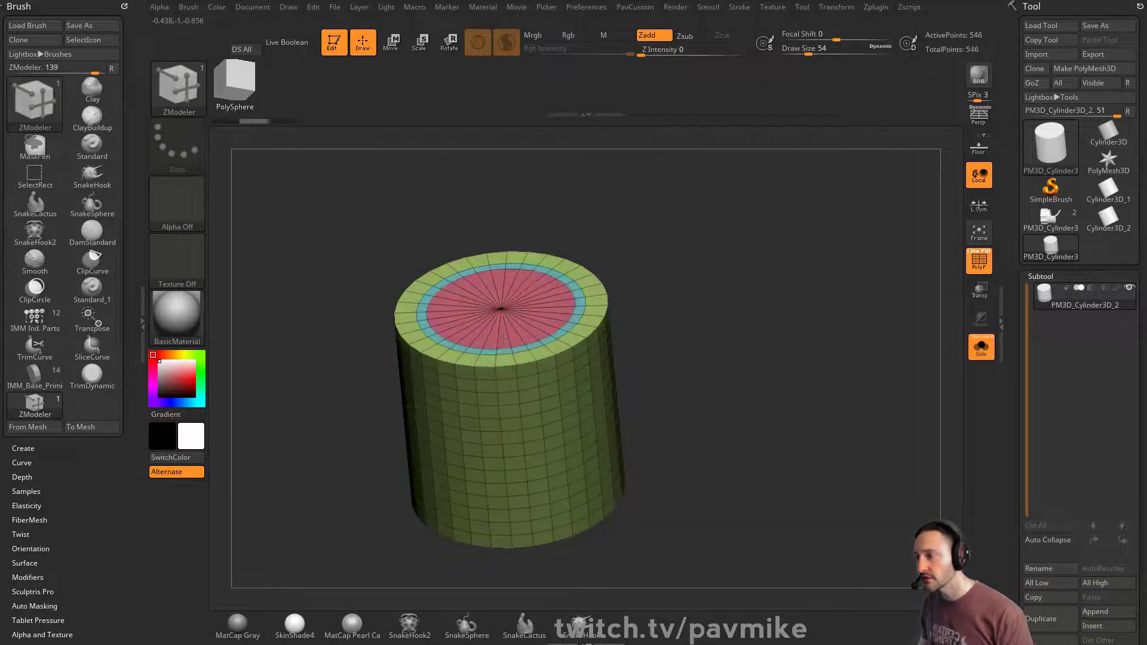
Step: Raise the central polygroup of the top cap with QMesh targeting Polygroup All, forming a sloped step
key("space")
left_click(582, 159)
left_click(588, 321)
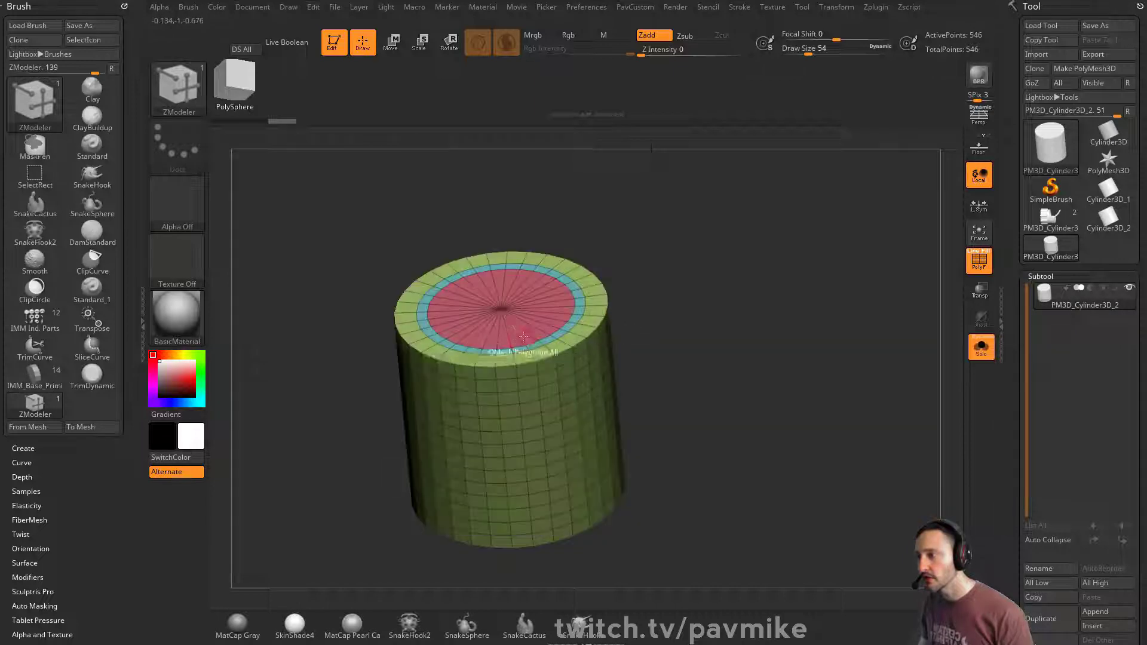
left_click_drag(515, 338, 514, 319)
Step: Crease the cylinder's edges, turn on dynamic subdivision, and inspect the smoothed stepped cap without the polyframe
key("c")
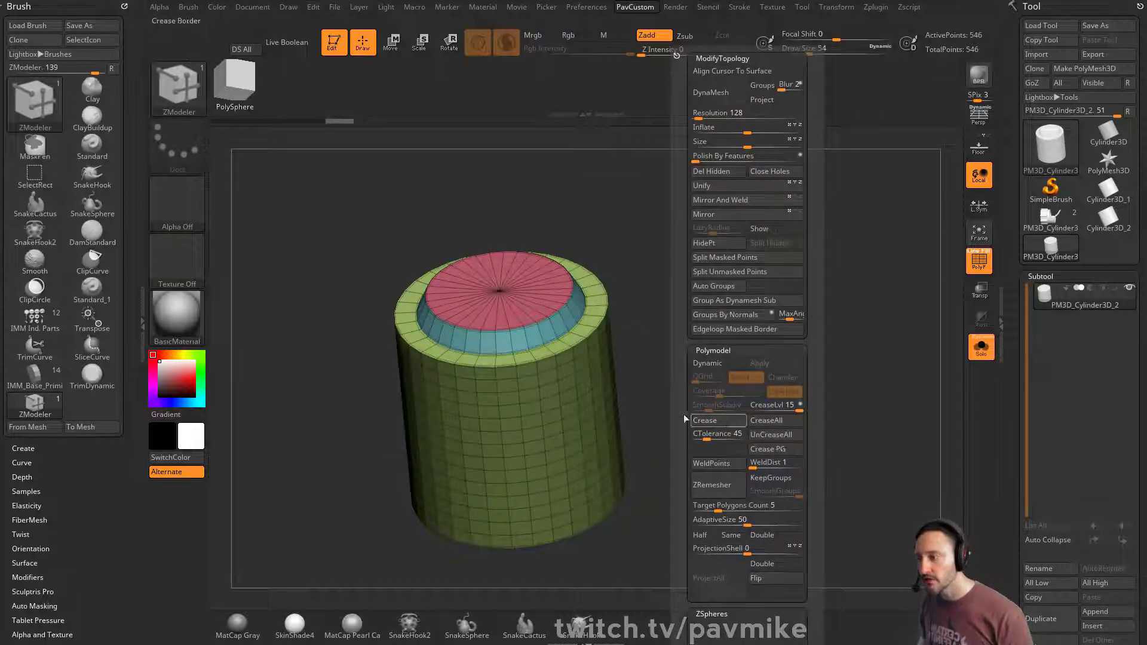
key("grave")
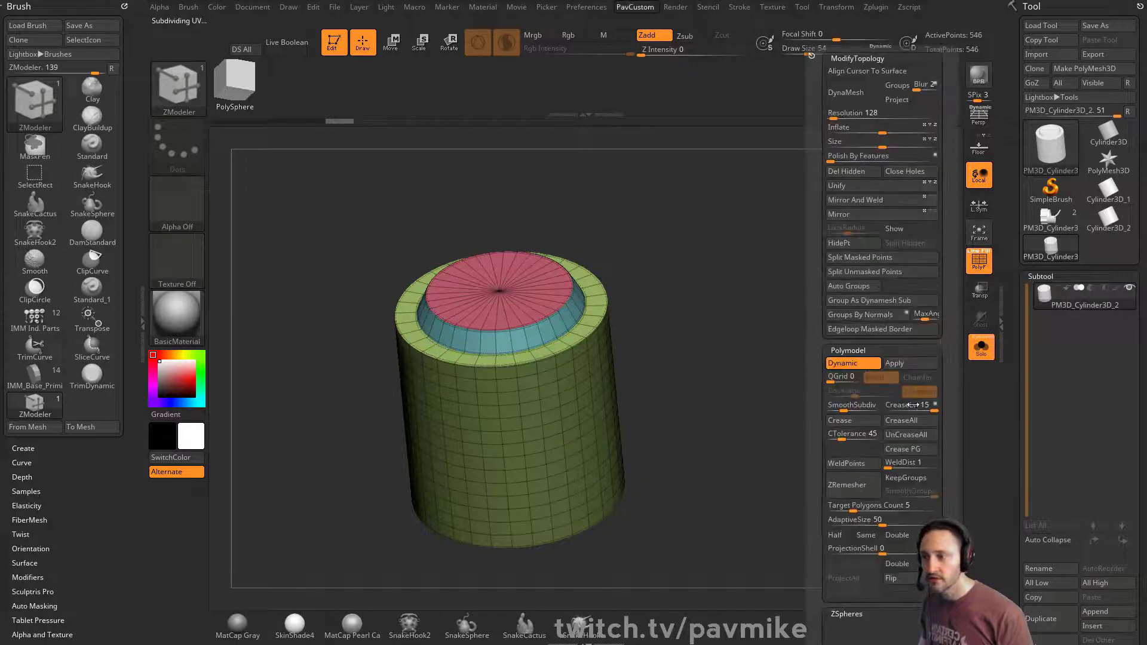
left_click(847, 407)
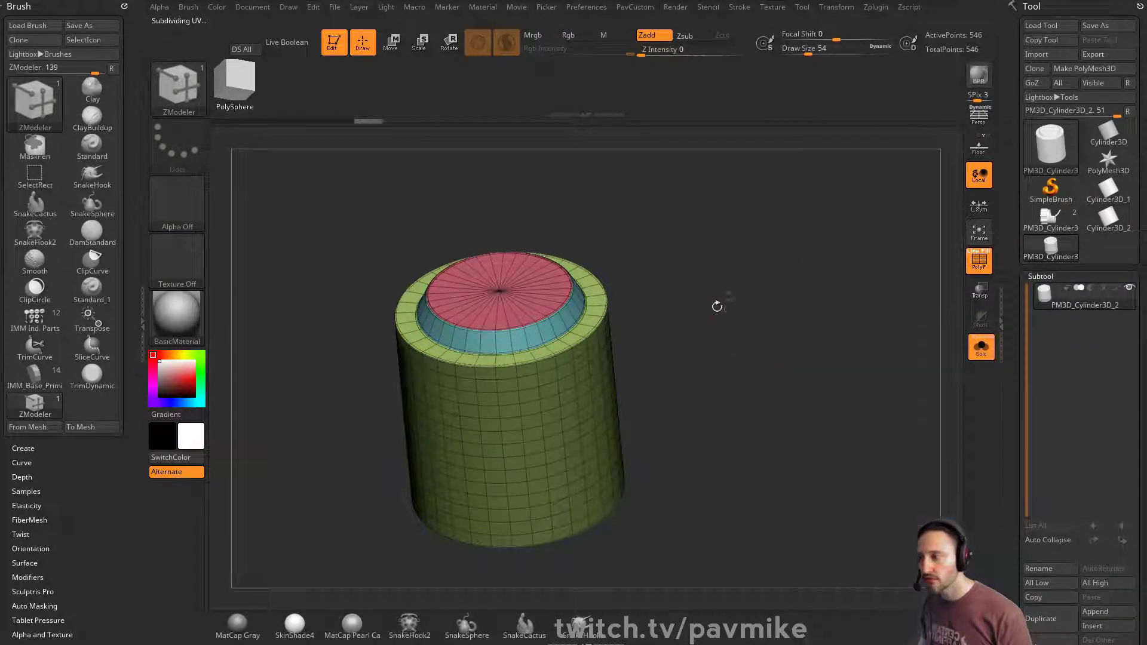
left_click_drag(717, 306, 857, 289)
key("shift+f")
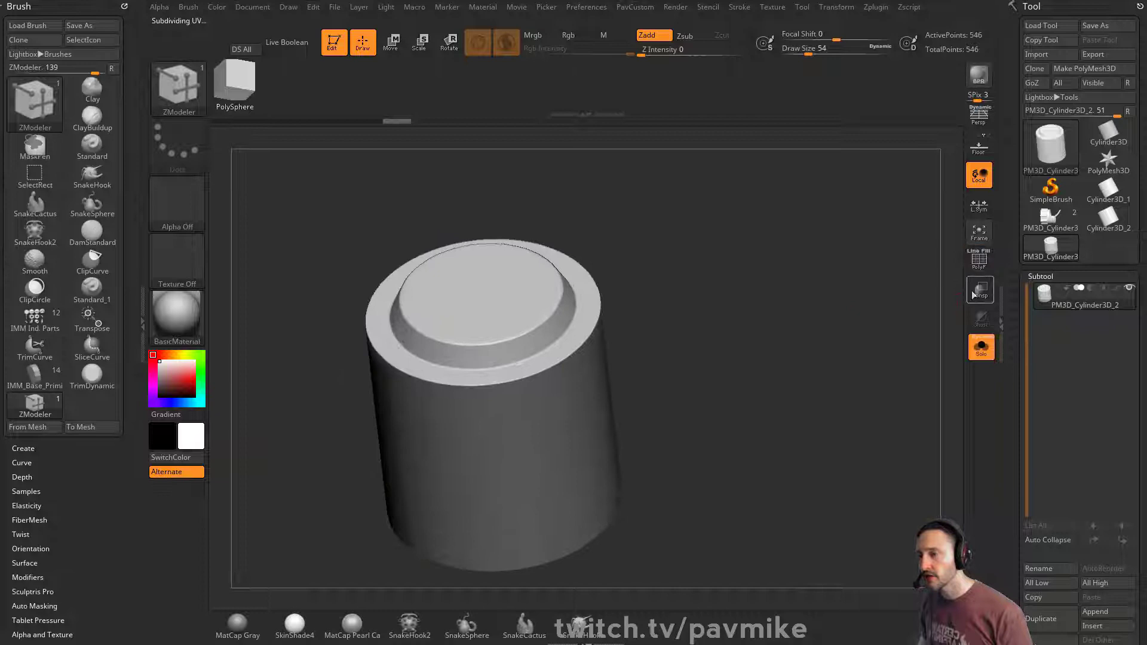
key("shift+f")
mouse_move(713, 257)
left_mouse_down()
mouse_move(743, 286)
mouse_move(767, 265)
left_mouse_up()
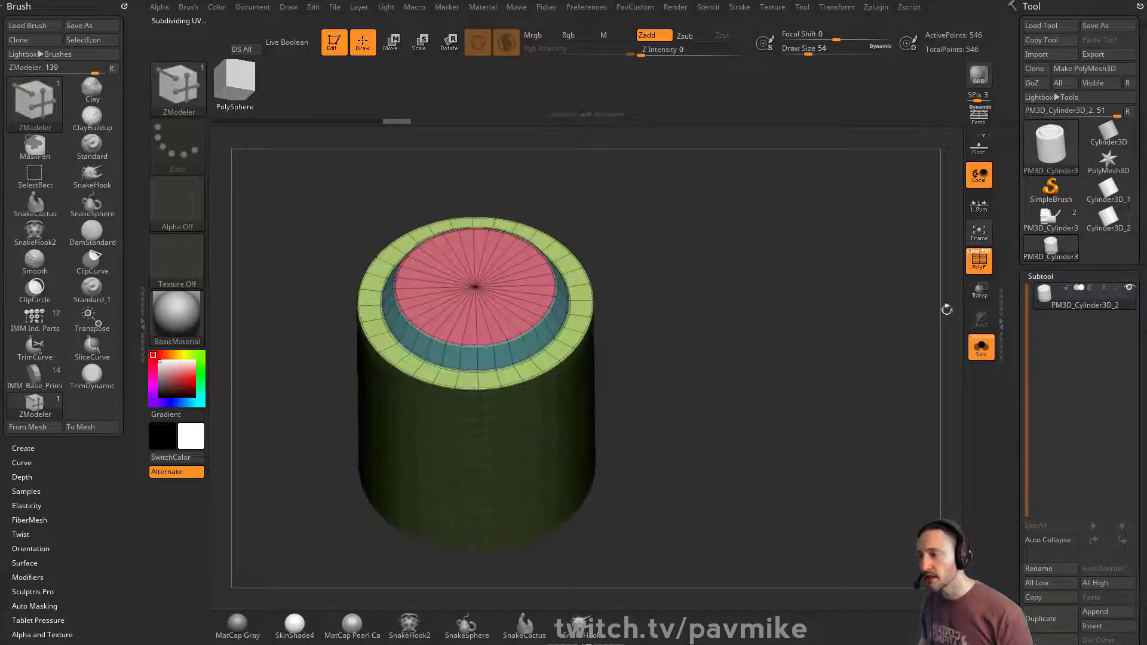
Step: Turn off dynamic subdivision and inset the raised central face of the cap
key("shift+d")
key("space")
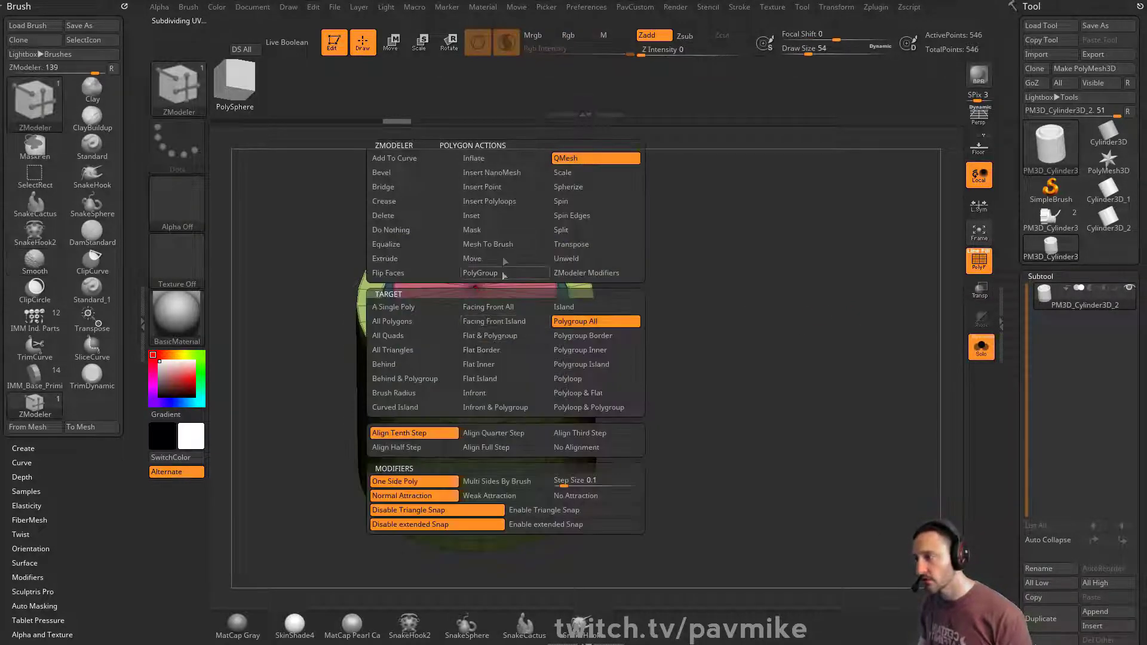
left_click(482, 323)
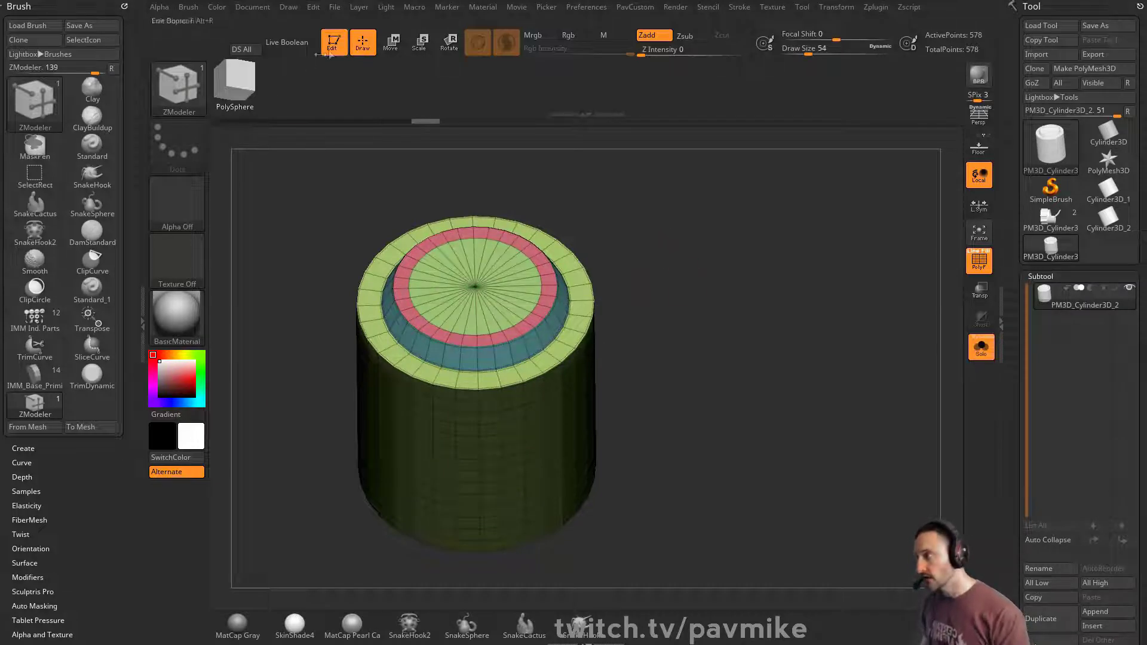
Step: Clear the canvas and draw a PolyMesh3D star in Edit mode
key("t")
key("ctrl+n")
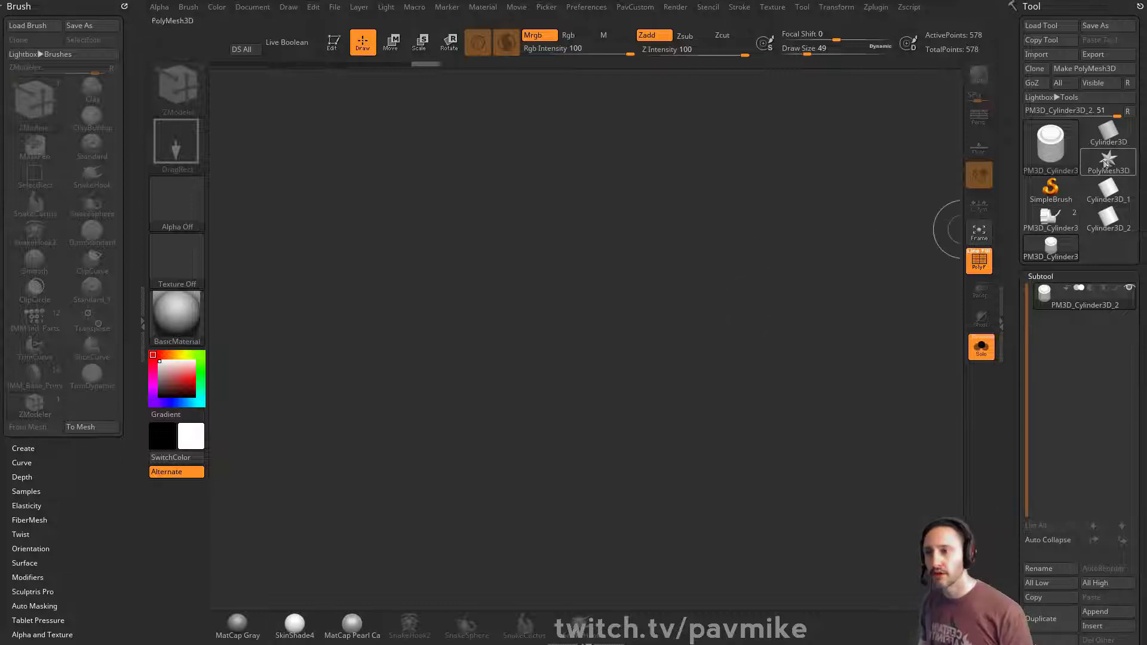
left_click(1108, 161)
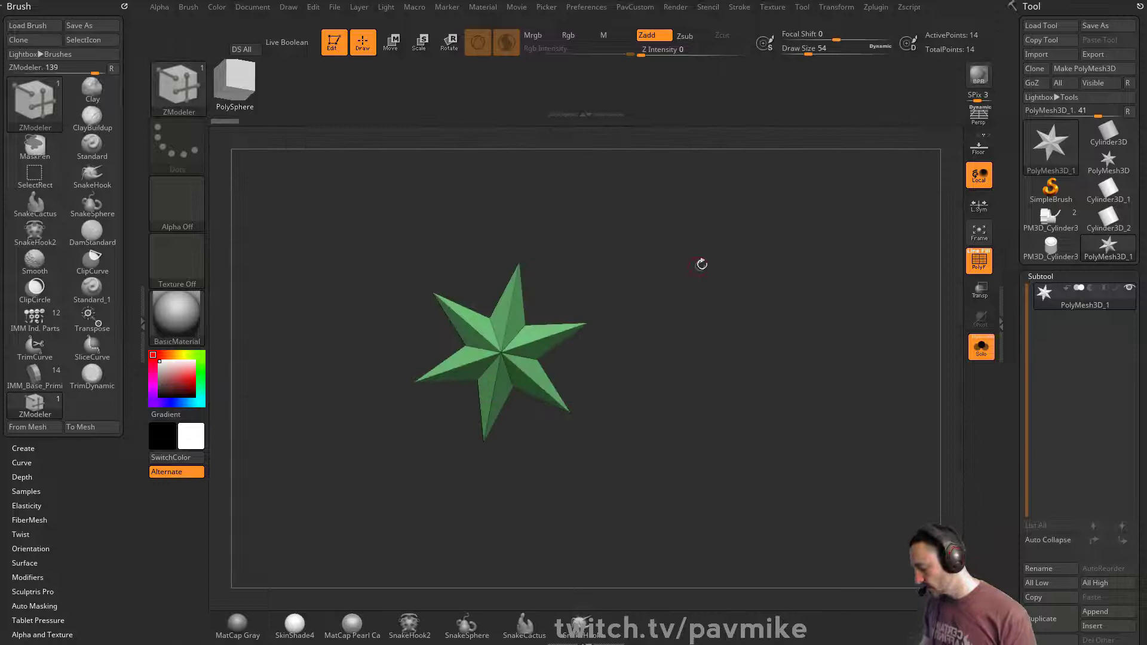
Step: Choose the PortAccess mesh from the IMM Boolean brush and replace the star with it
key("b")
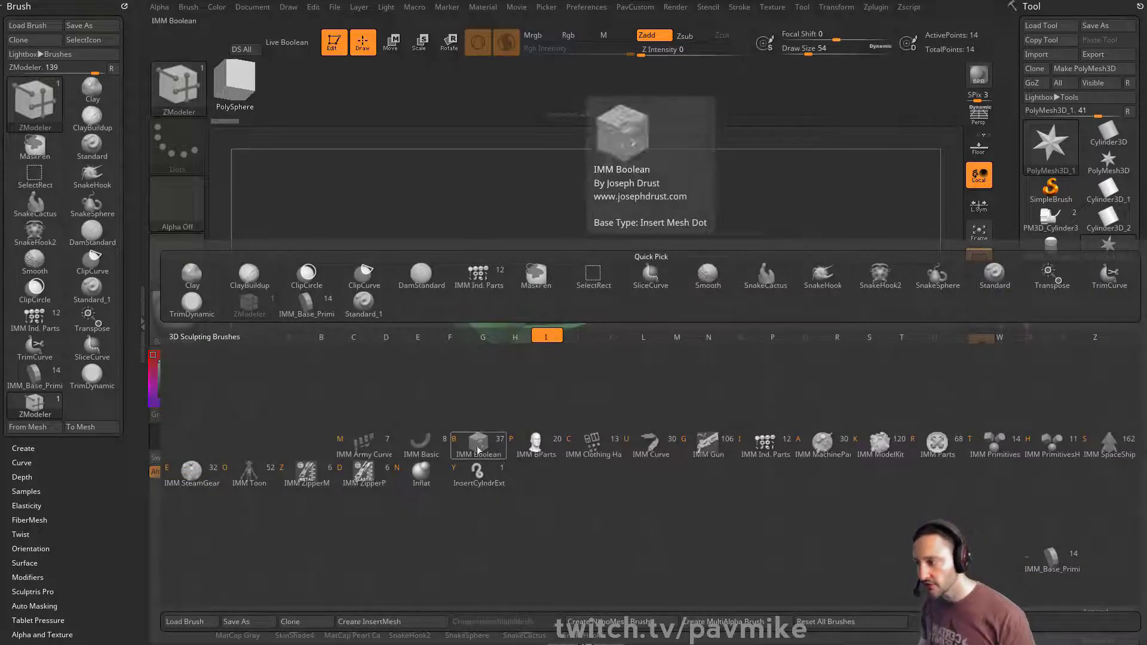
left_click(478, 443)
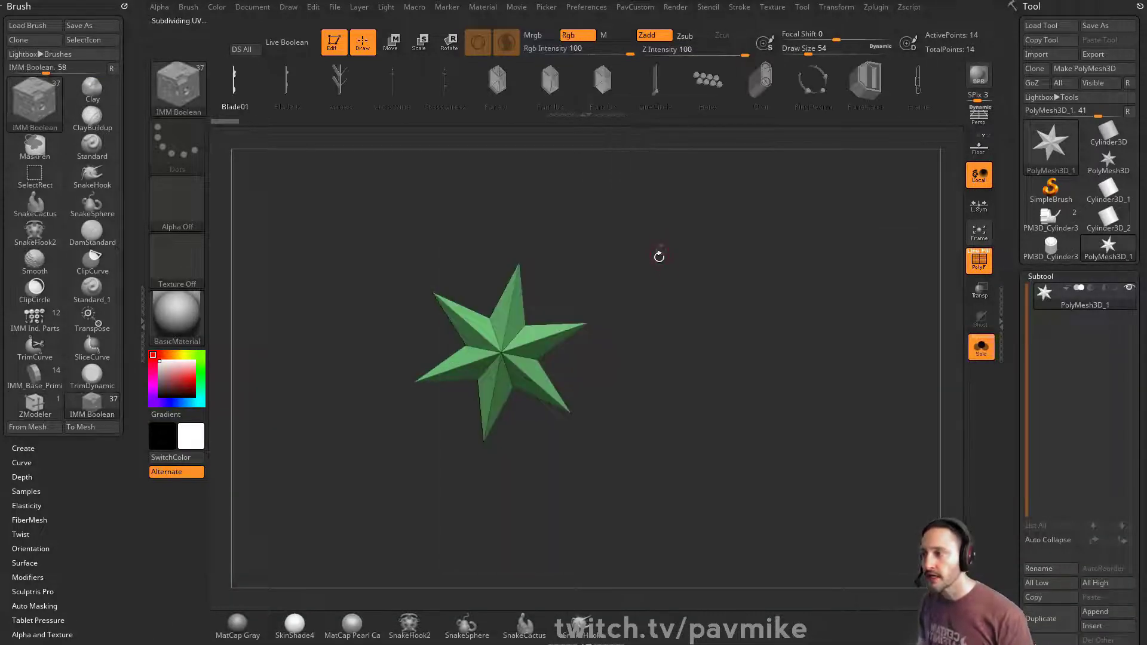
key("m")
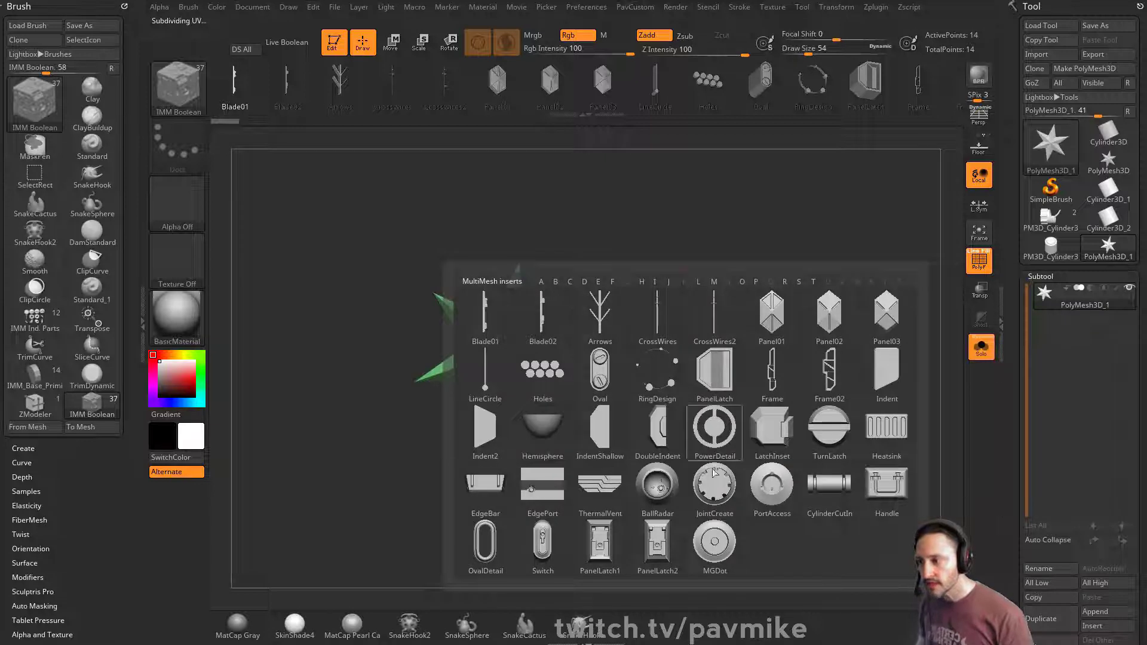
mouse_move(779, 491)
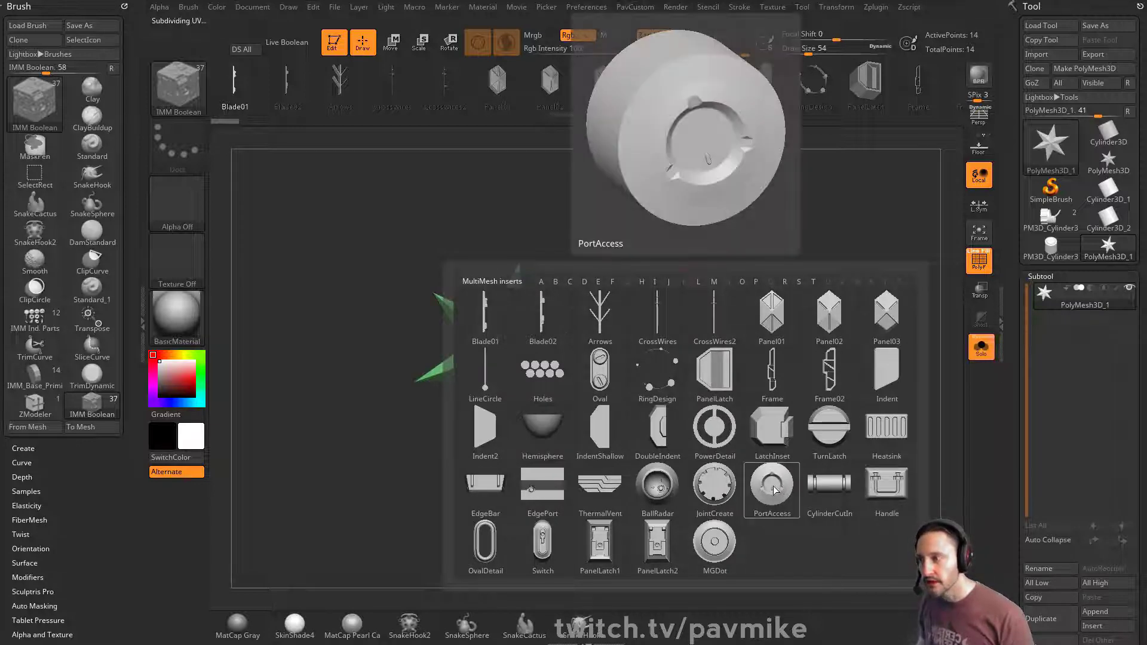
left_click(773, 489)
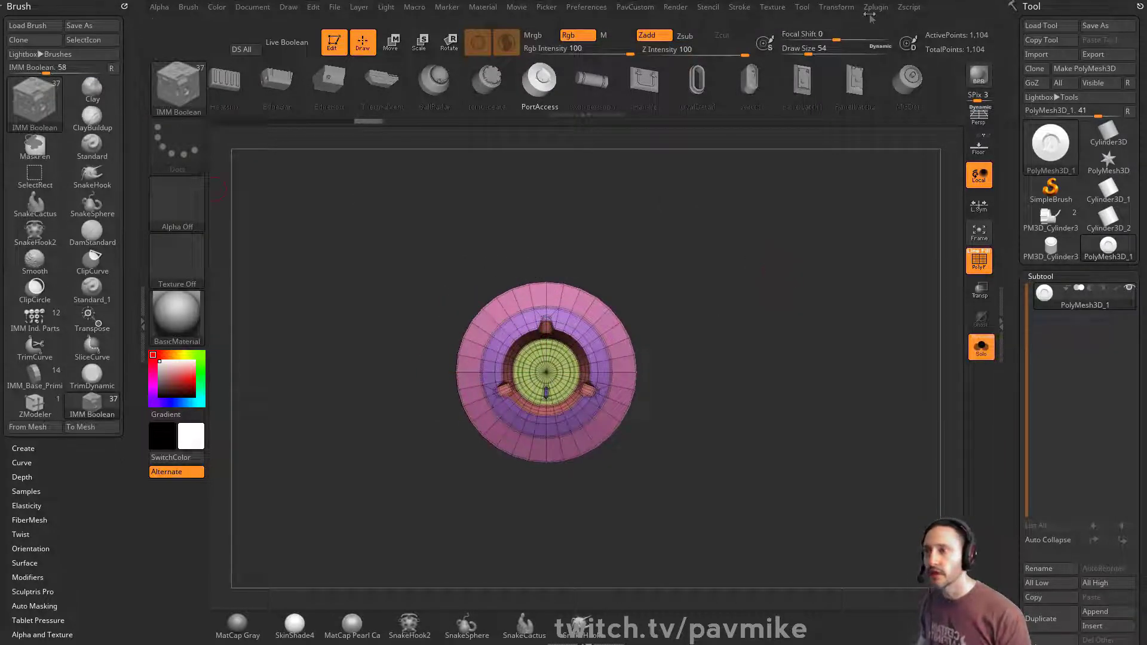
Step: Extract all meshes of the IMM Boolean brush into subtools with the IMM Extractor plugin
left_click(875, 6)
left_click(907, 215)
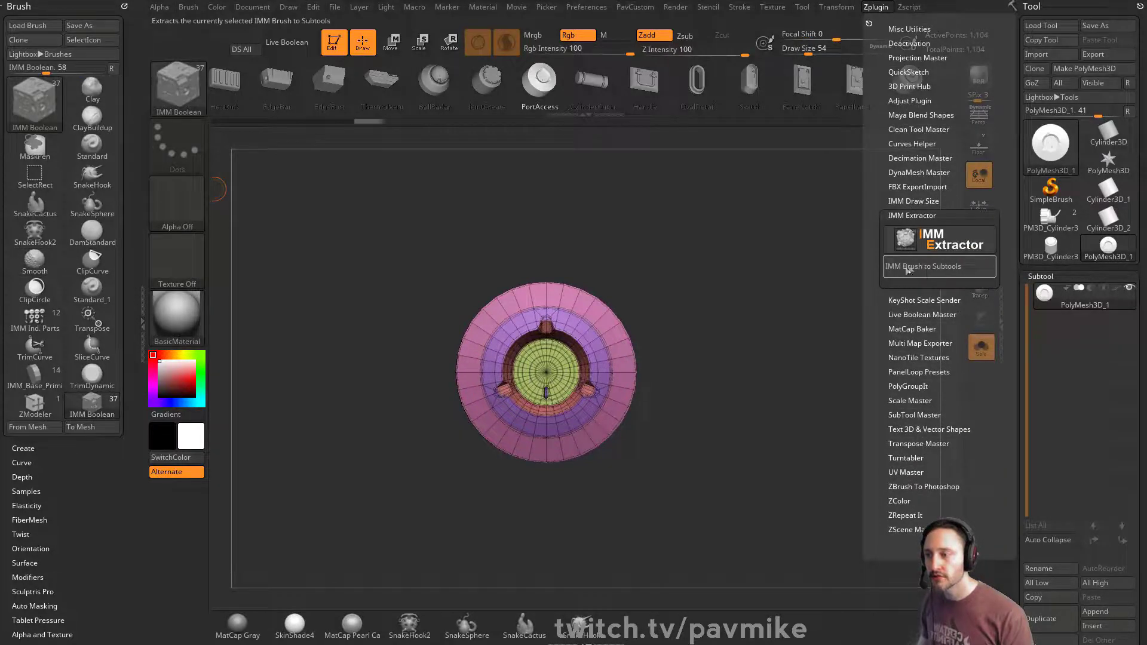
left_click(927, 266)
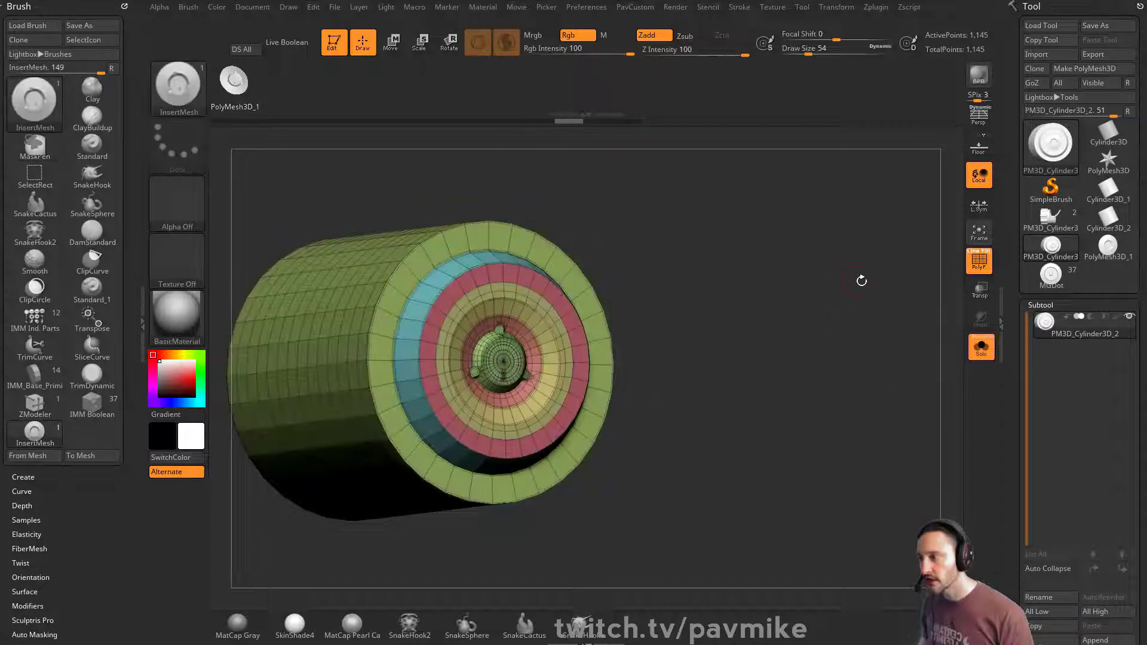
Step: Inspect the port detail inserted in the cylinder's stepped cap without the polyframe
left_click_drag(861, 280, 854, 334)
key("shift+f")
key("2")
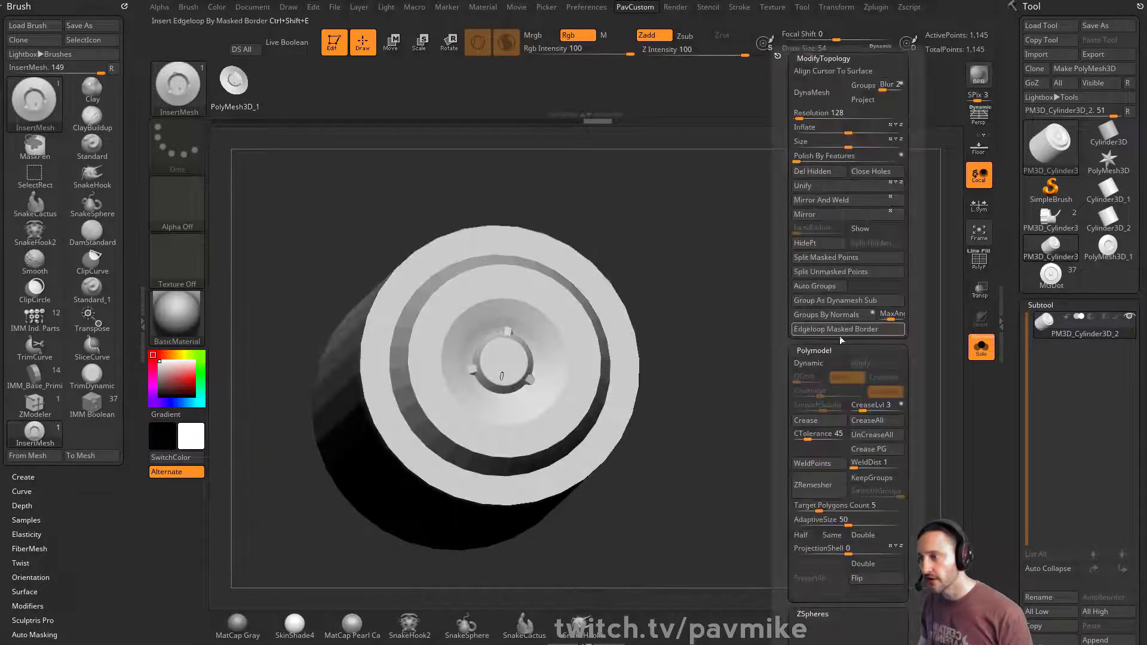
left_click(836, 329)
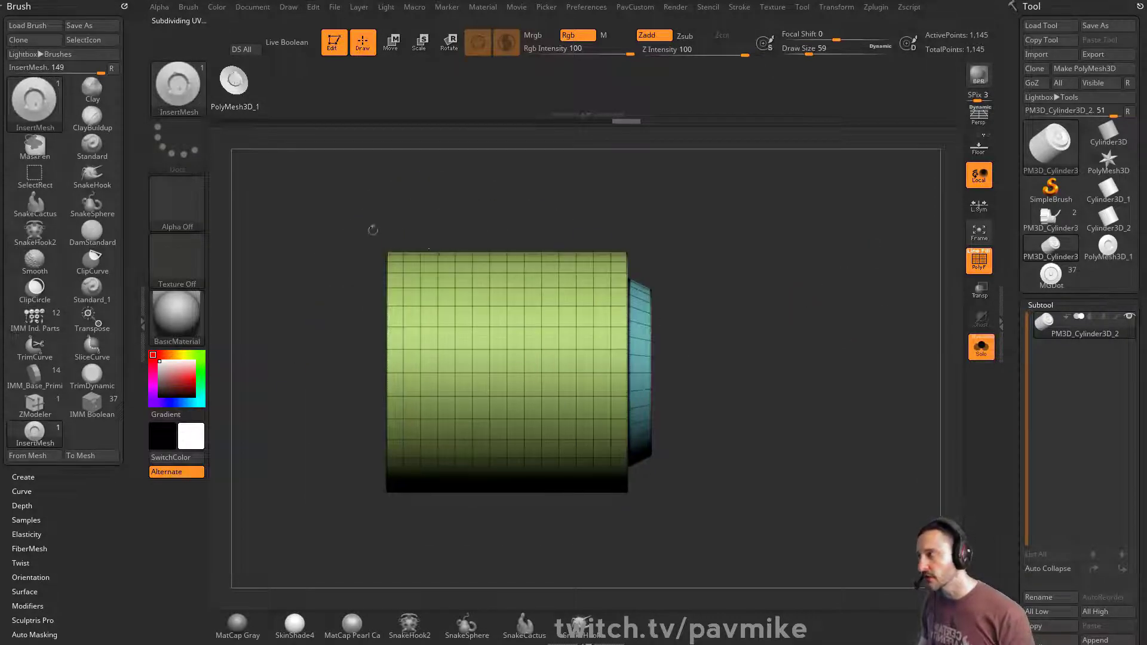
Step: Mask a round area in the middle of the cylinder's side and turn it into its own polygroup
mouse_move(403, 252)
left_mouse_down("shift")
mouse_move(508, 310)
mouse_move(676, 346)
mouse_move(793, 324)
mouse_move(695, 329)
left_mouse_up("shift")
key("ctrl")
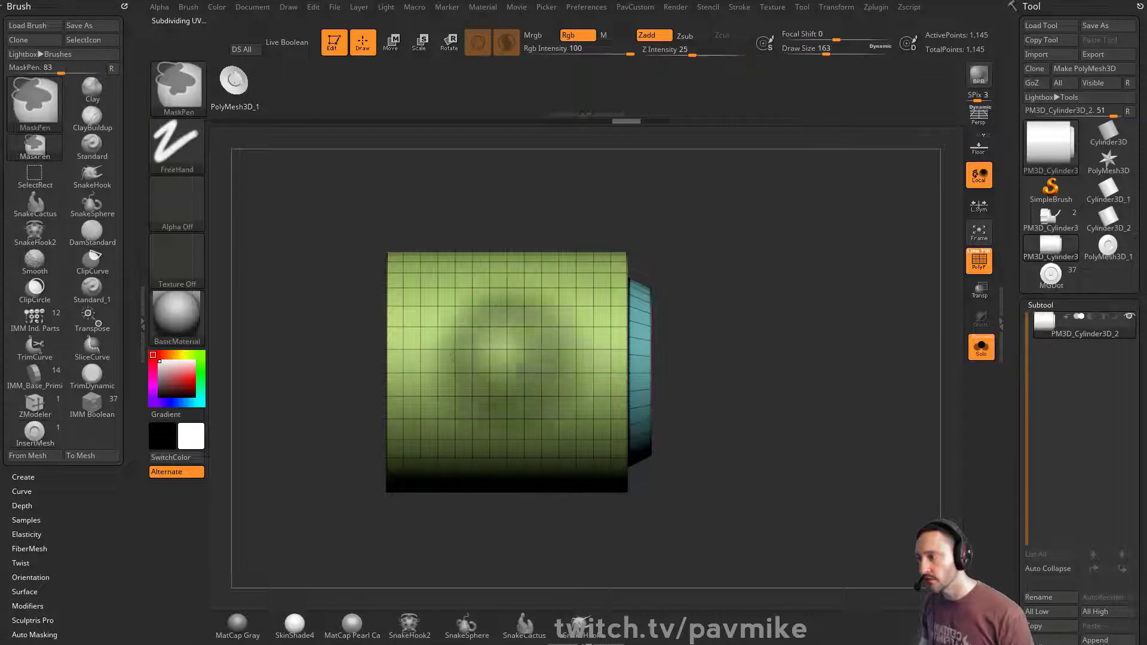
left_click_drag(527, 365, 494, 352, "ctrl")
left_click_drag(787, 266, 775, 242, "ctrl")
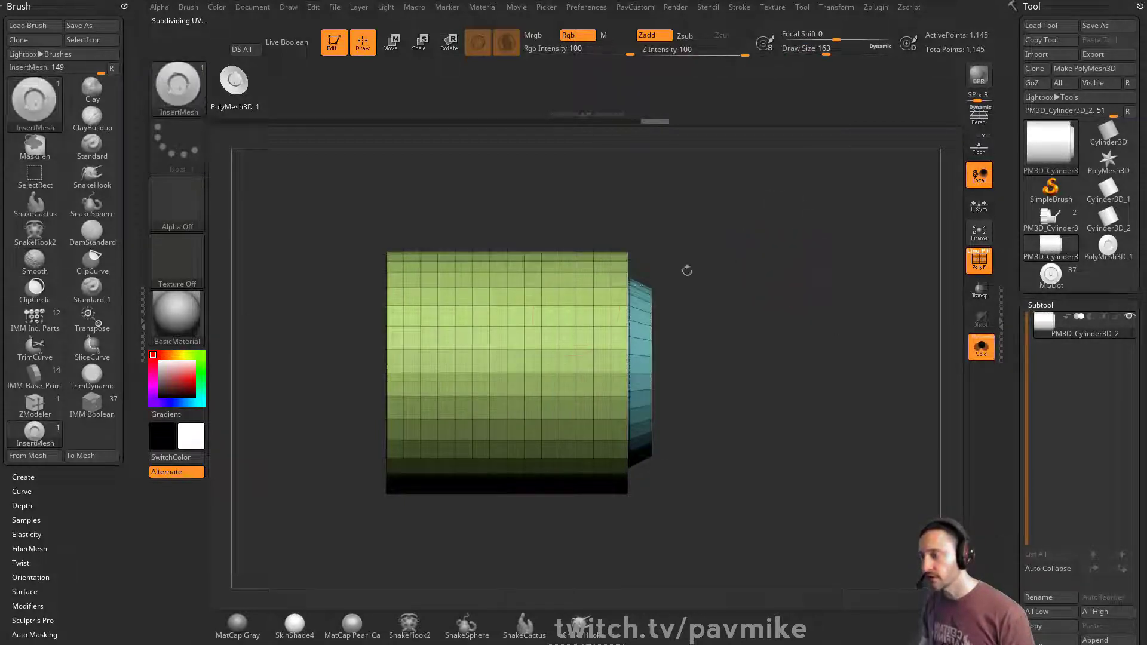
key("ctrl")
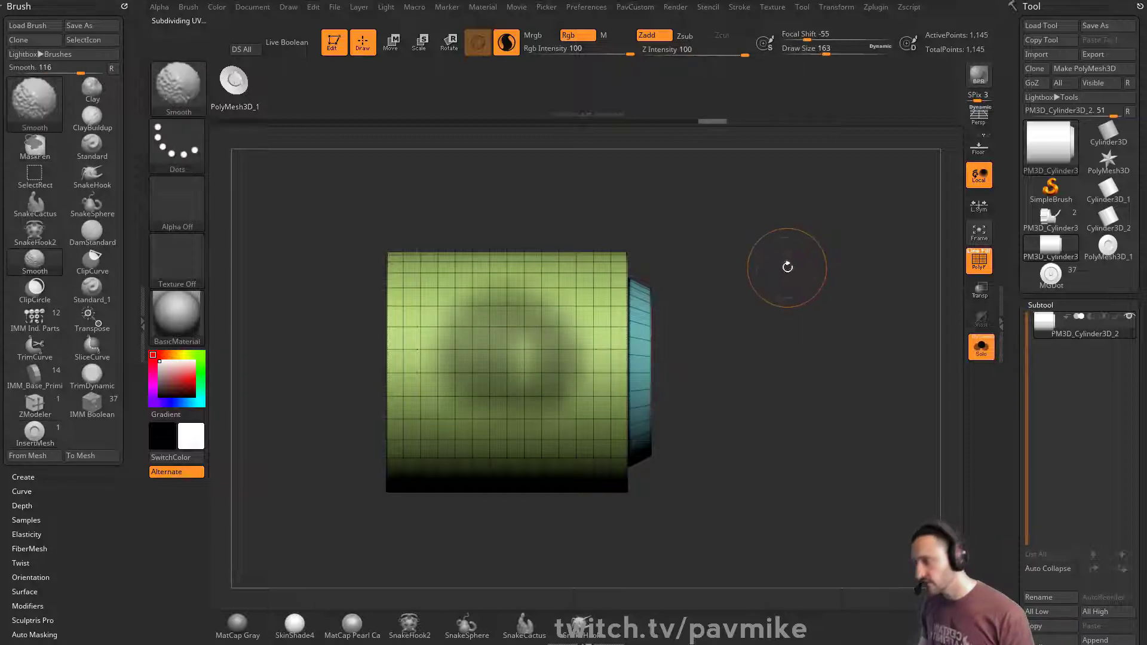
mouse_move(786, 264)
left_mouse_down("ctrl")
mouse_move(791, 243)
mouse_move(851, 266)
mouse_move(811, 276)
left_mouse_up("ctrl")
key("ctrl")
key("ctrl+w")
Step: Insert the port mesh on the side polygroup and clear the mask to fuse it with the cylinder
left_click_drag(516, 358, 509, 358)
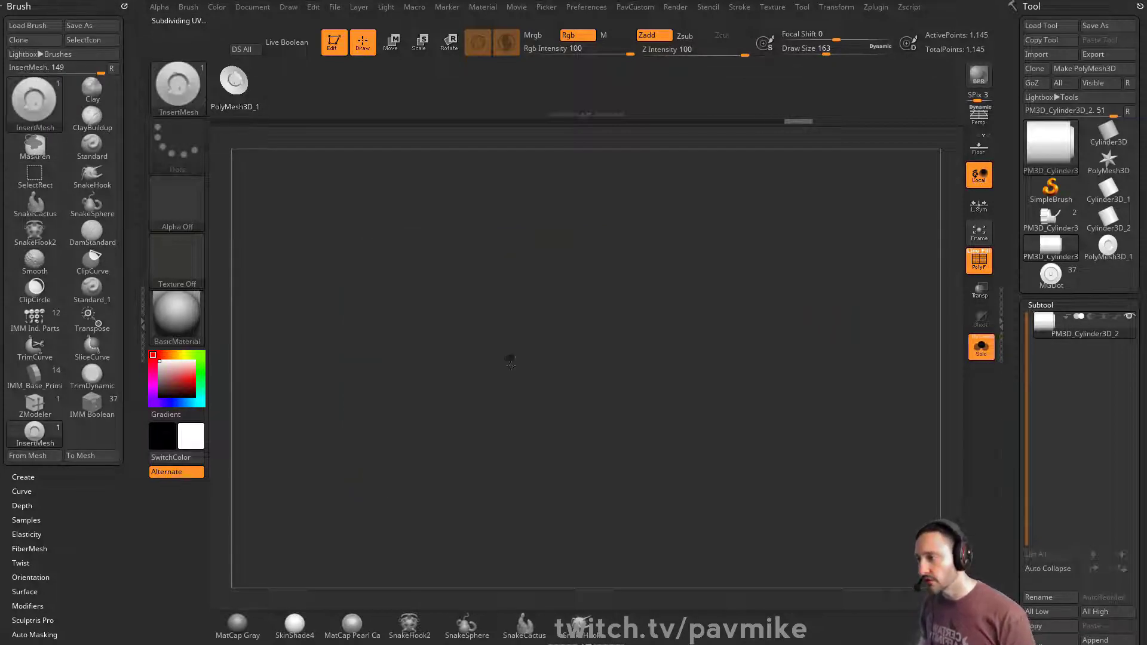
left_click_drag(685, 299, 775, 292)
key("ctrl")
left_click_drag(755, 245, 778, 375, "ctrl")
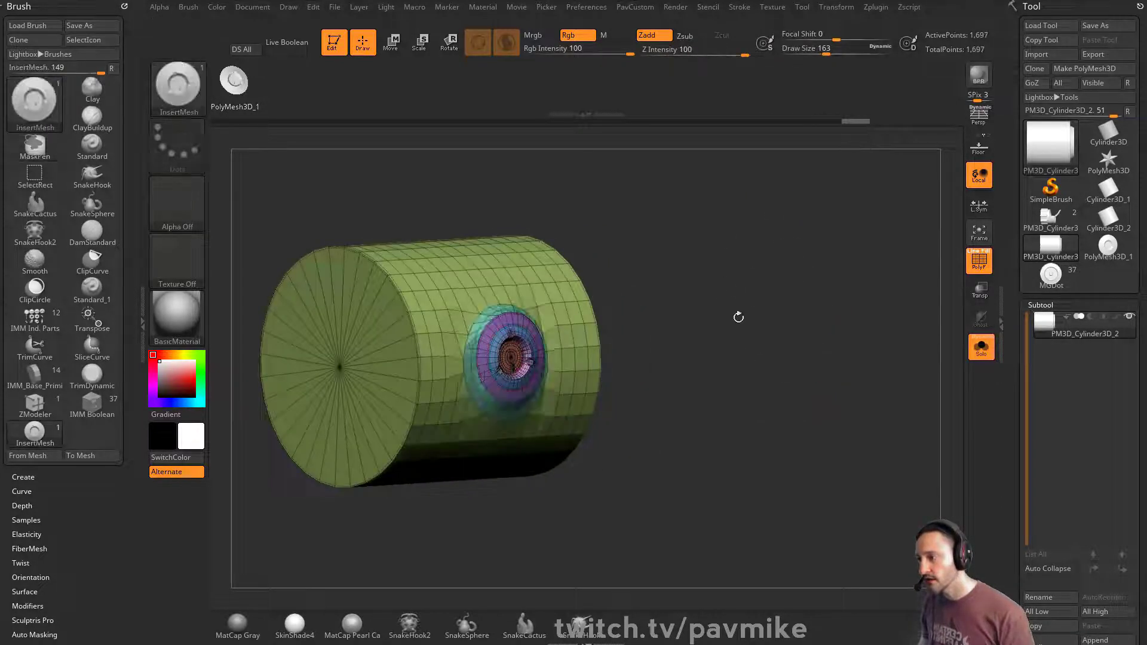
mouse_move(737, 317)
left_mouse_down()
mouse_move(628, 352)
mouse_move(783, 334)
left_mouse_up()
Step: Undo the fusing, pull the inserted port outward from the cylinder's side, and fuse it again
key("ctrl+z")
key("w")
left_click_drag(591, 353, 685, 351)
key("ctrl+z")
key("ctrl+z")
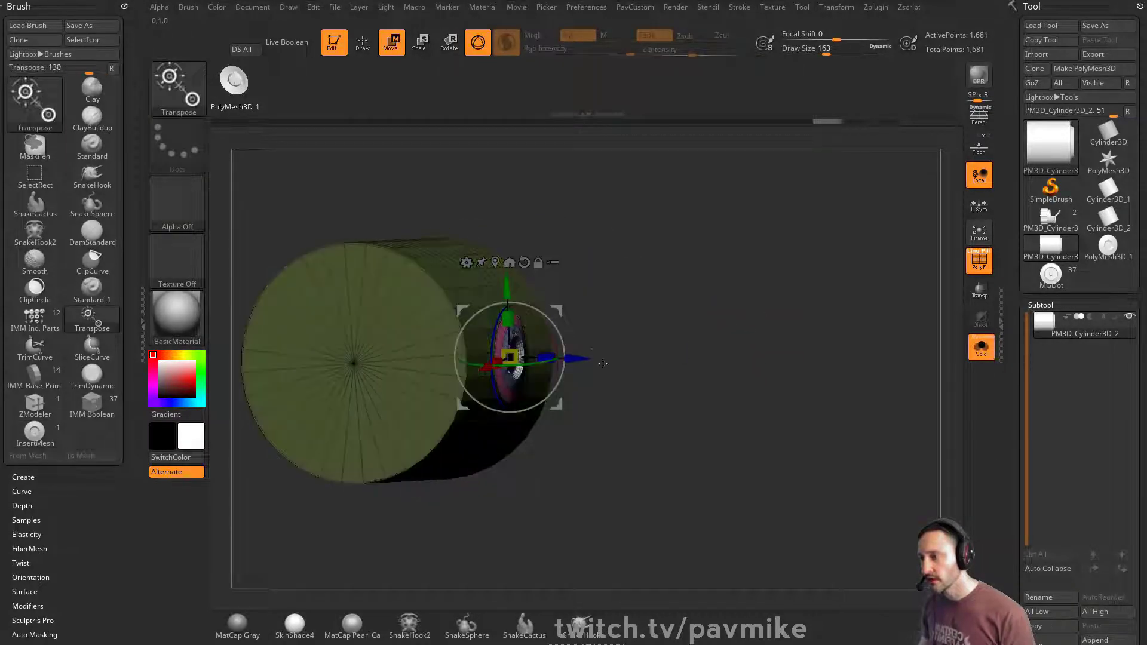
left_click_drag(586, 359, 671, 358)
left_click_drag(819, 277, 863, 366, "ctrl")
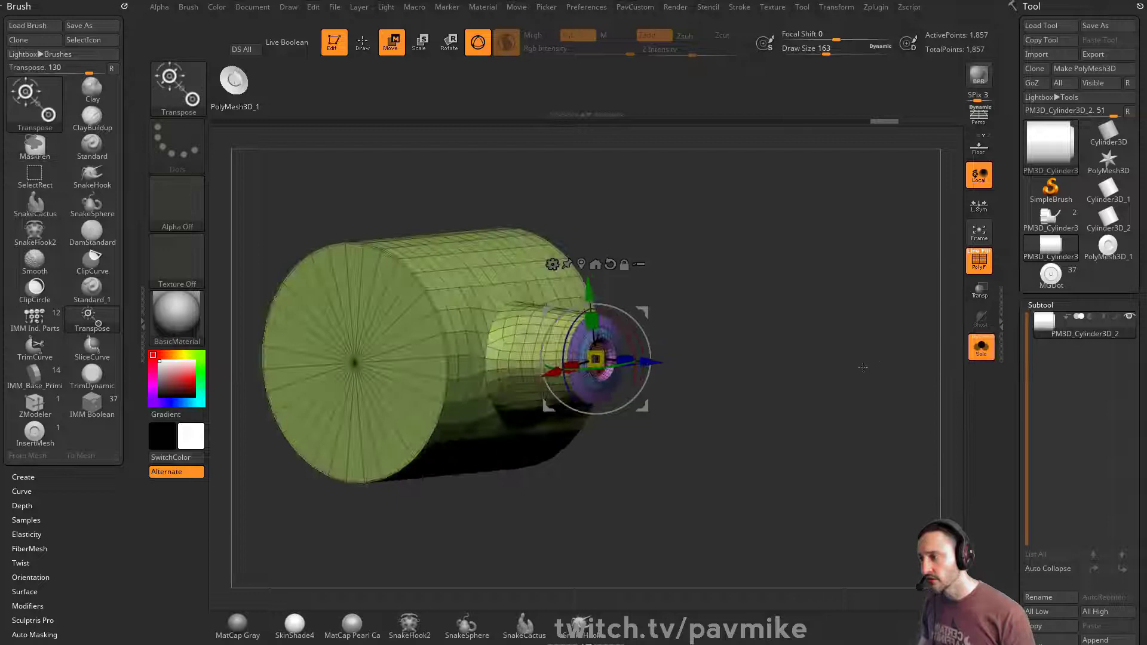
Step: Undo the pulled-out port and its insertion, back to the cylinder with only the side polygroup
key("ctrl+z")
key("ctrl+z")
key("q")
key("ctrl+z")
key("ctrl+z")
key("ctrl+z")
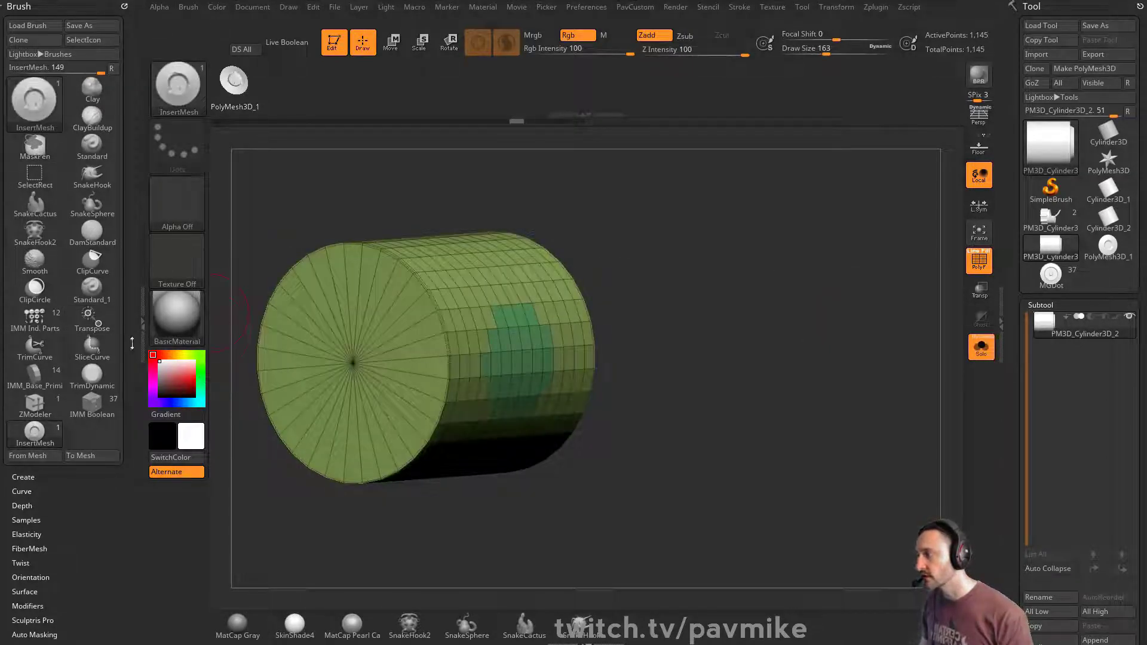
Step: Set the InsertMesh brush's Projection Strength modifier to 100
left_click_drag(64, 507, 56, 402)
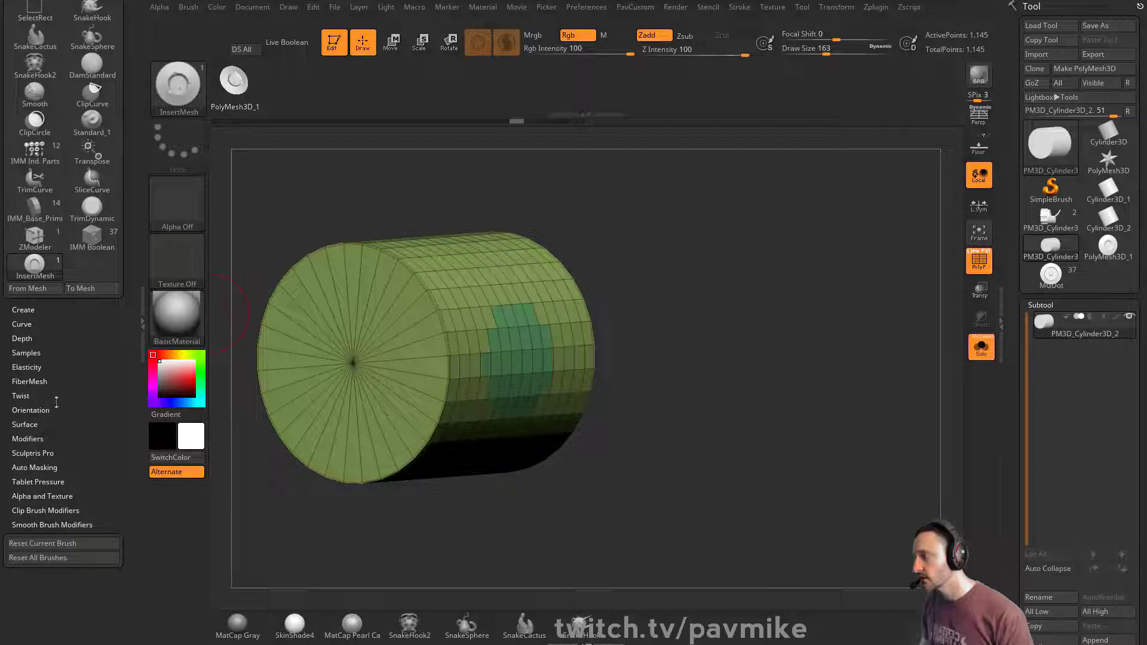
key("shift")
left_click(26, 438)
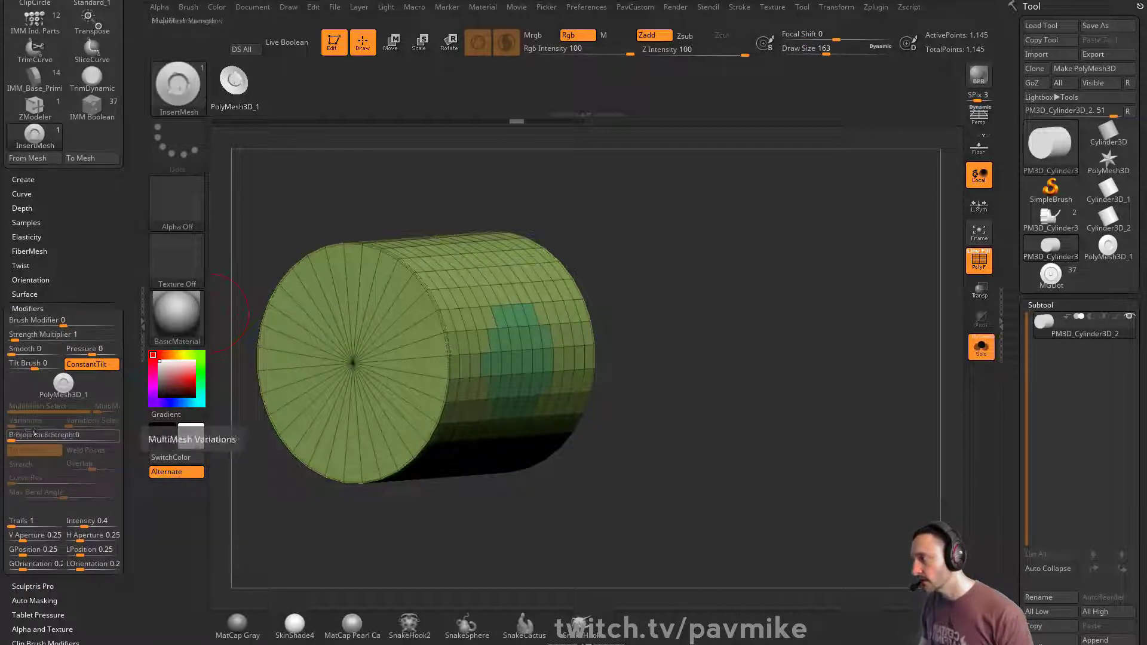
left_click_drag(33, 436, 137, 429)
Step: Insert the port mesh on the side polygroup again, viewed square to the cylinder's side
left_click_drag(245, 394, 185, 388)
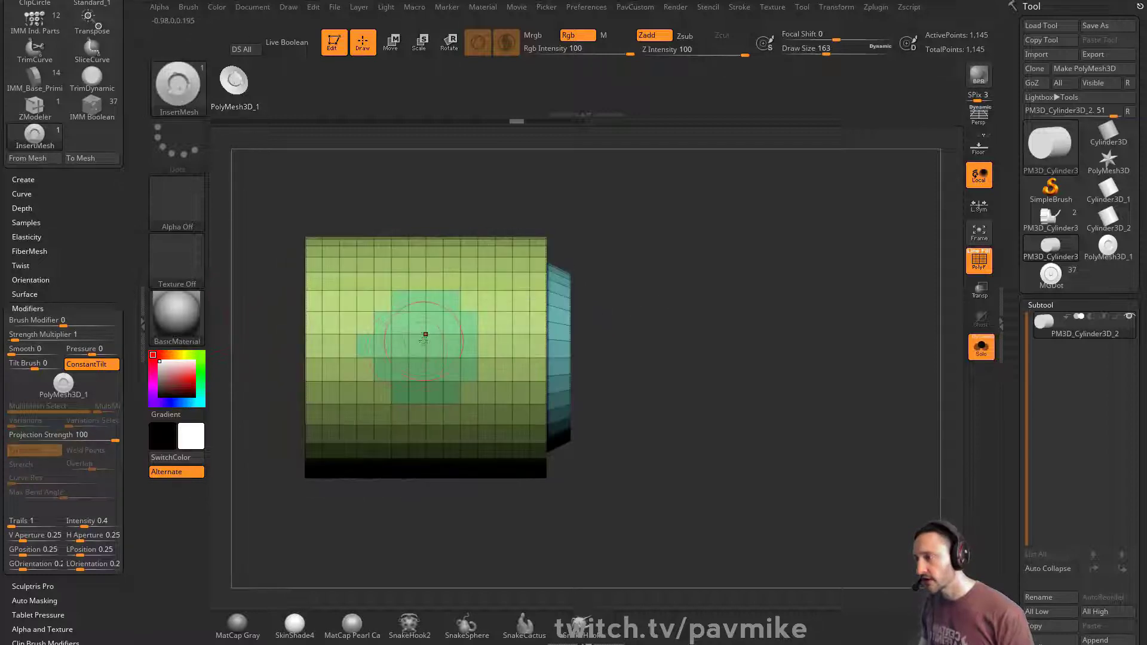
left_click_drag(426, 334, 454, 352)
mouse_move(669, 281)
left_mouse_down()
mouse_move(729, 333)
mouse_move(676, 334)
left_mouse_up()
key("s")
left_click(683, 335)
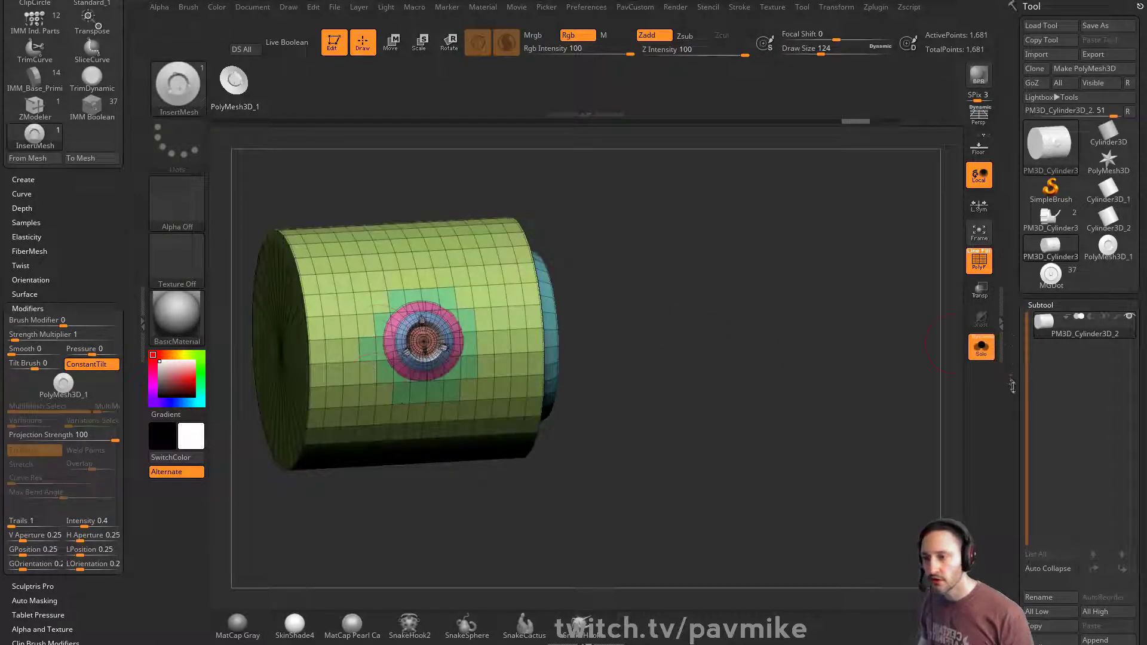
Step: Turn off subdivision smoothing (Smt) in the geometry settings and fuse the inserted port with the cylinder
left_click_drag(1012, 386, 1011, 234)
left_click(1045, 227)
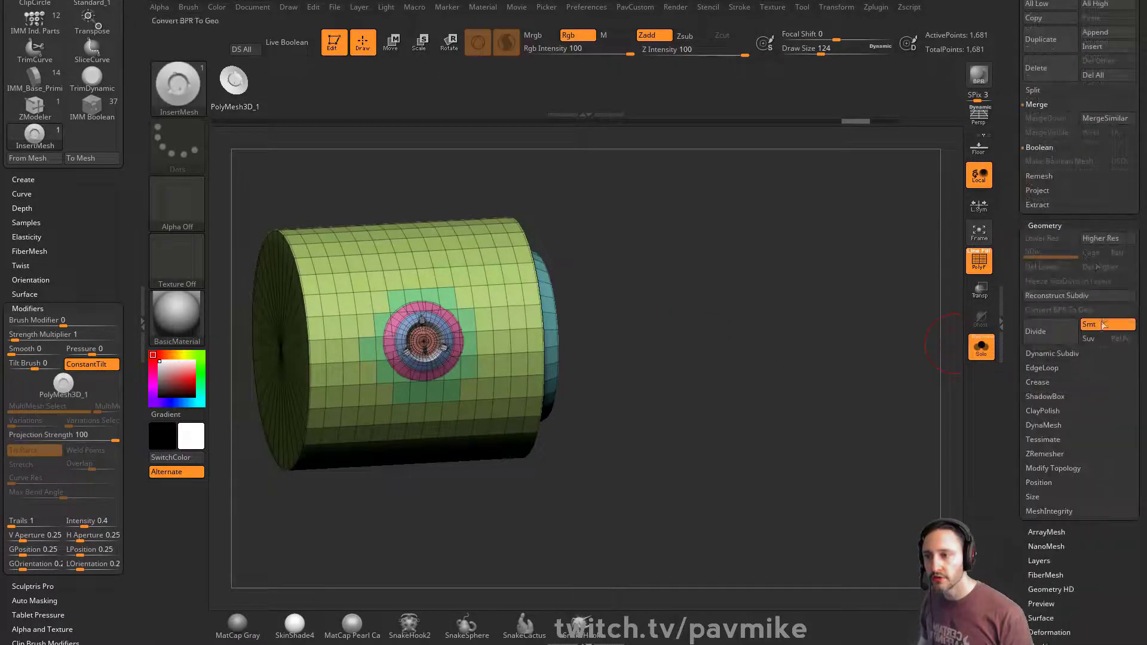
left_click_drag(729, 226, 832, 376, "ctrl")
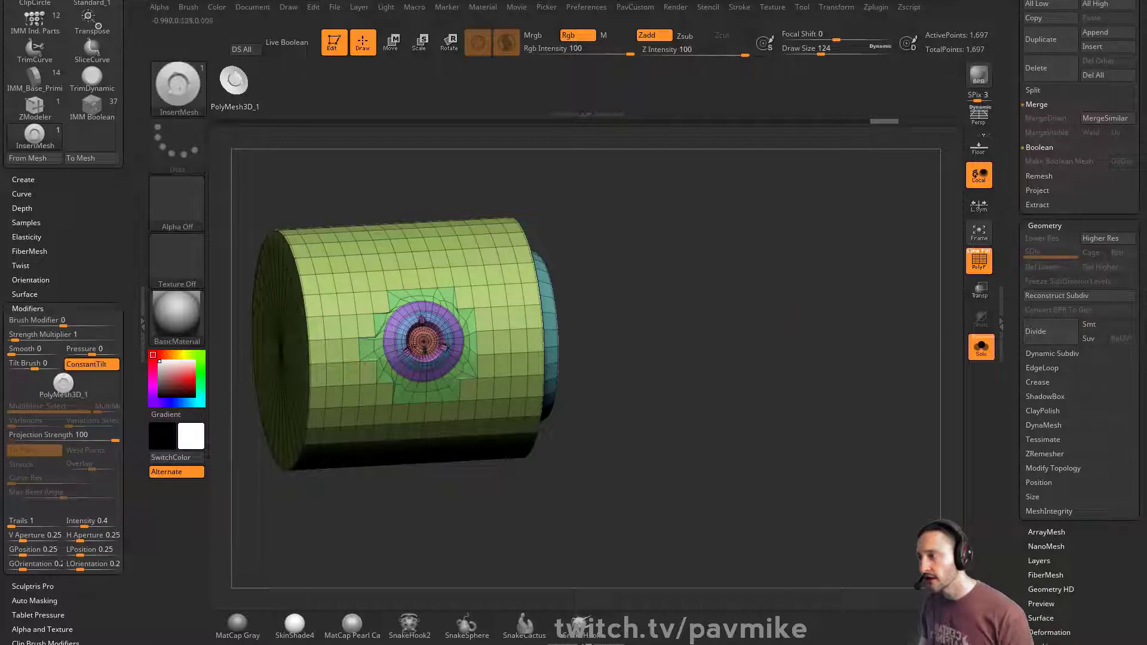
Step: Examine the topology where the fused port meets the surrounding side polygroup
left_click_drag(572, 284, 568, 334, "alt")
left_click_drag(483, 276, 497, 400, "ctrl")
left_click_drag(664, 224, 684, 201, "ctrl")
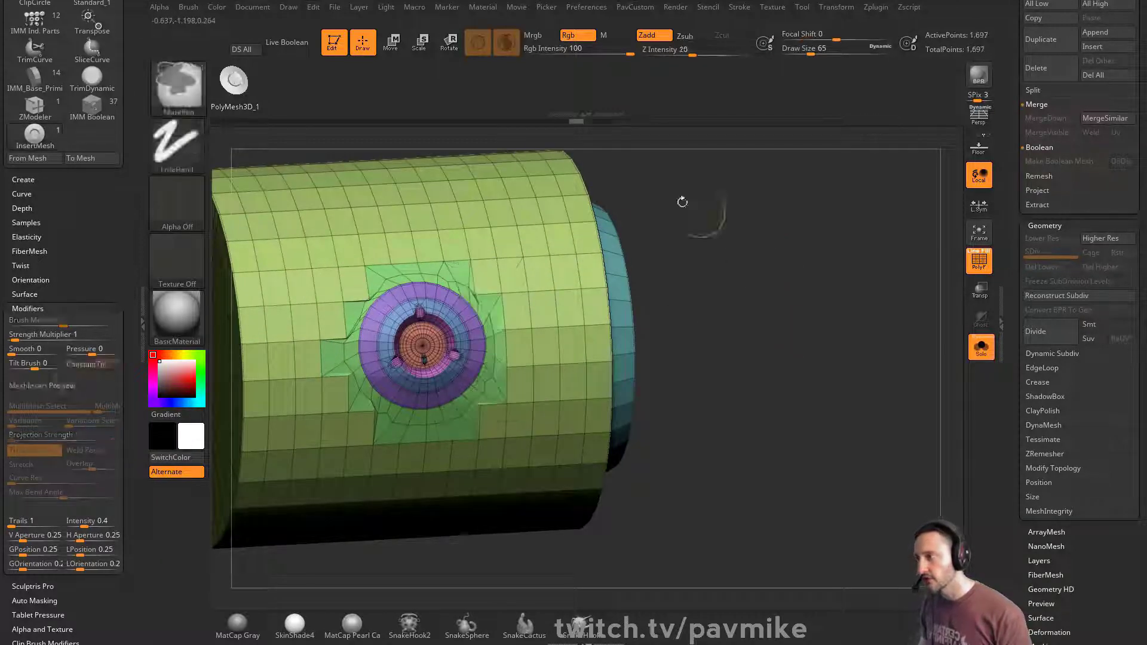
left_click(506, 43, "shift")
left_click_drag(658, 270, 632, 267)
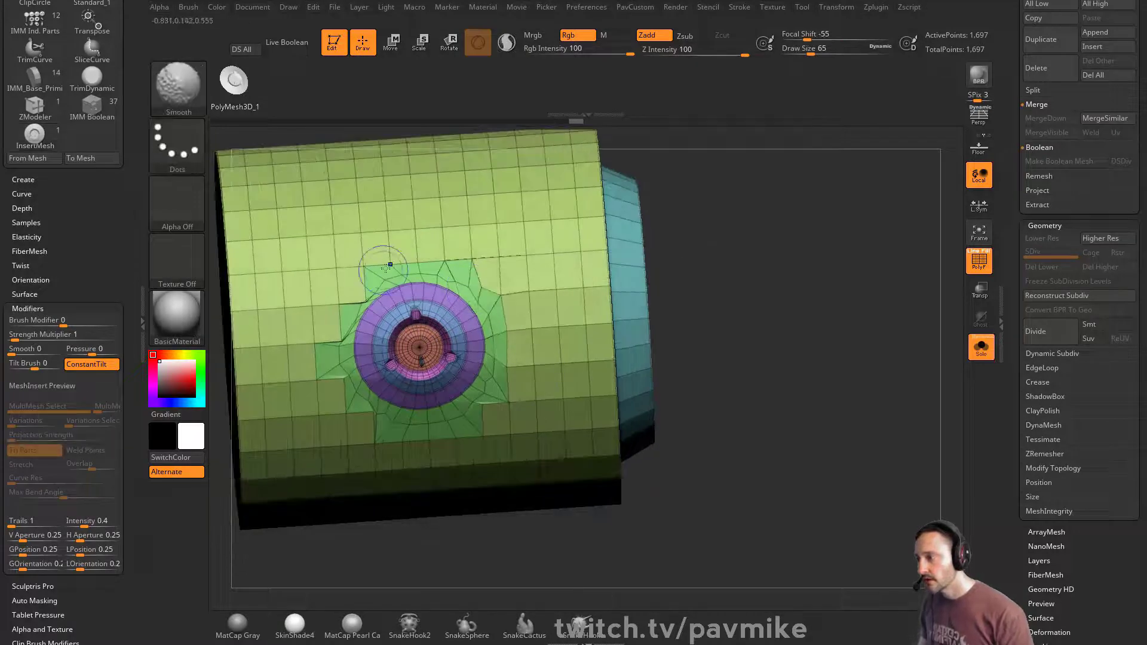
key("ctrl")
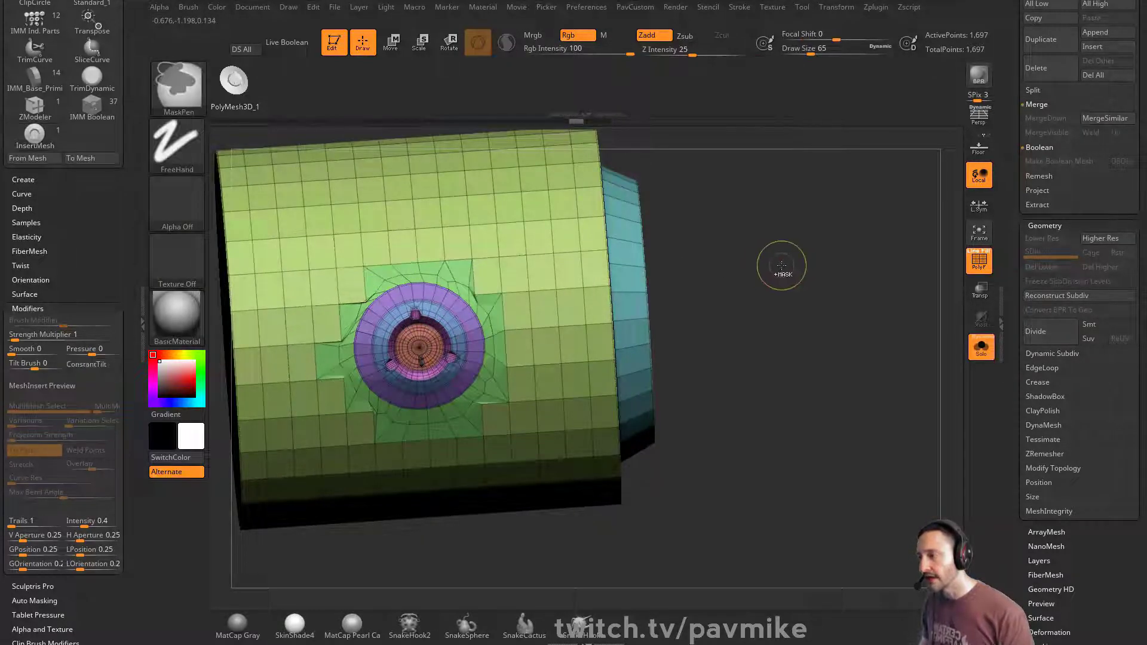
Step: Undo the inserted port back to the painted mask and make the masked side area a polygroup again
key("ctrl+z")
key("ctrl+z")
key("ctrl+z")
key("ctrl+z")
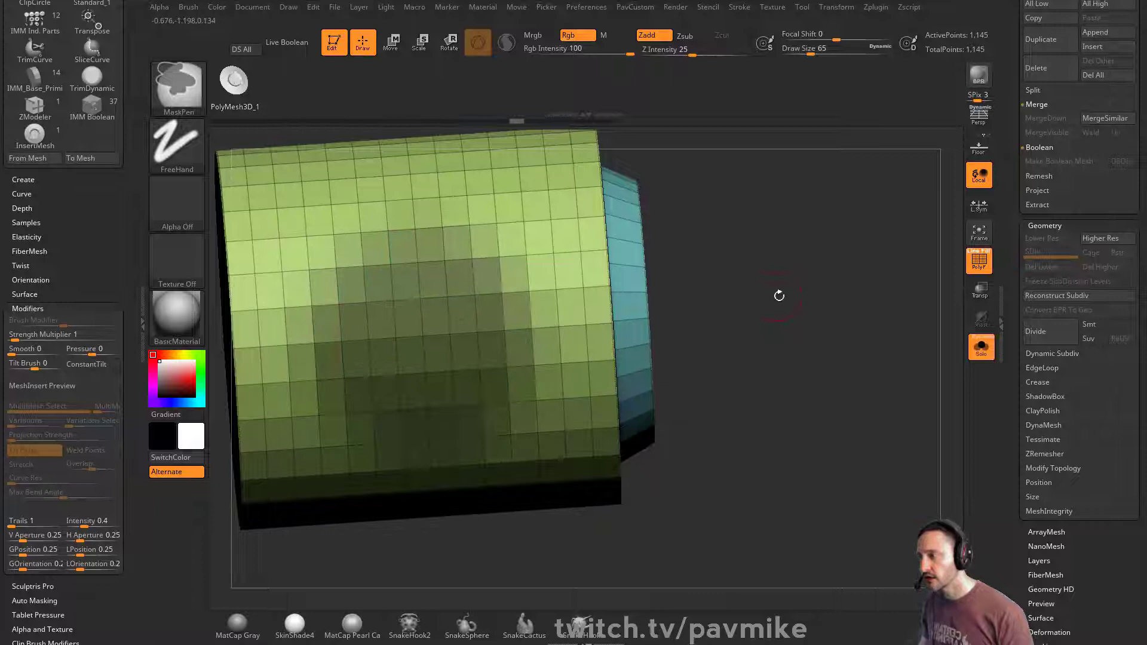
key("ctrl+w")
left_click_drag(782, 286, 873, 272)
Step: Spherize the side polygroup with the ZModeler brush, using Polygroup Border as the target
key("b")
key("z")
key("m")
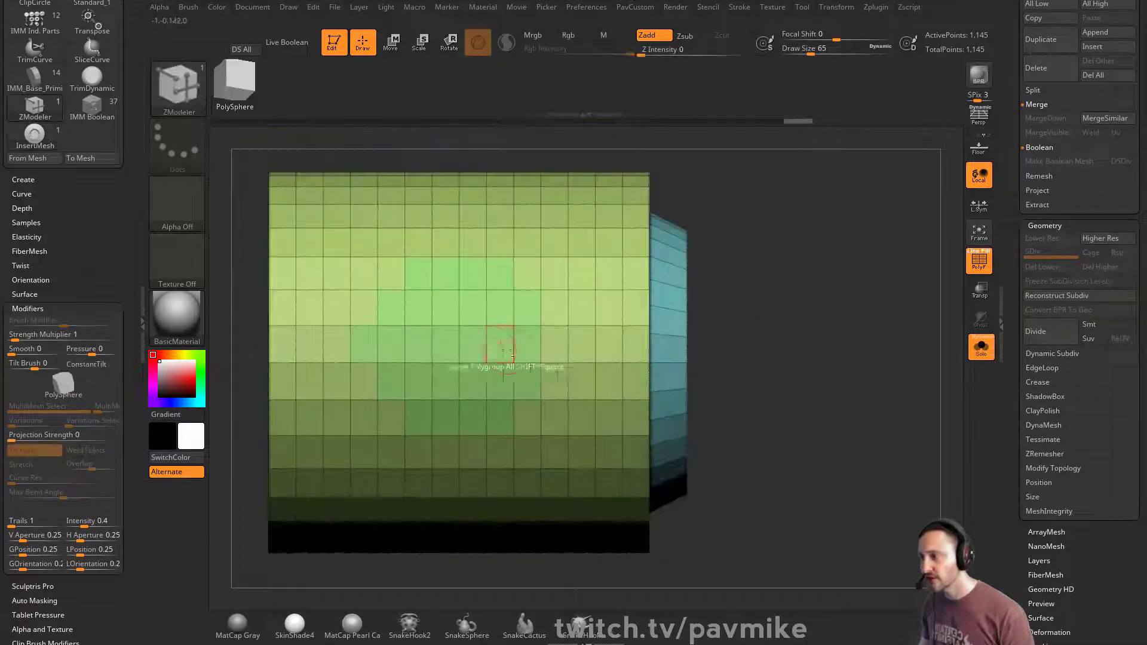
key("space")
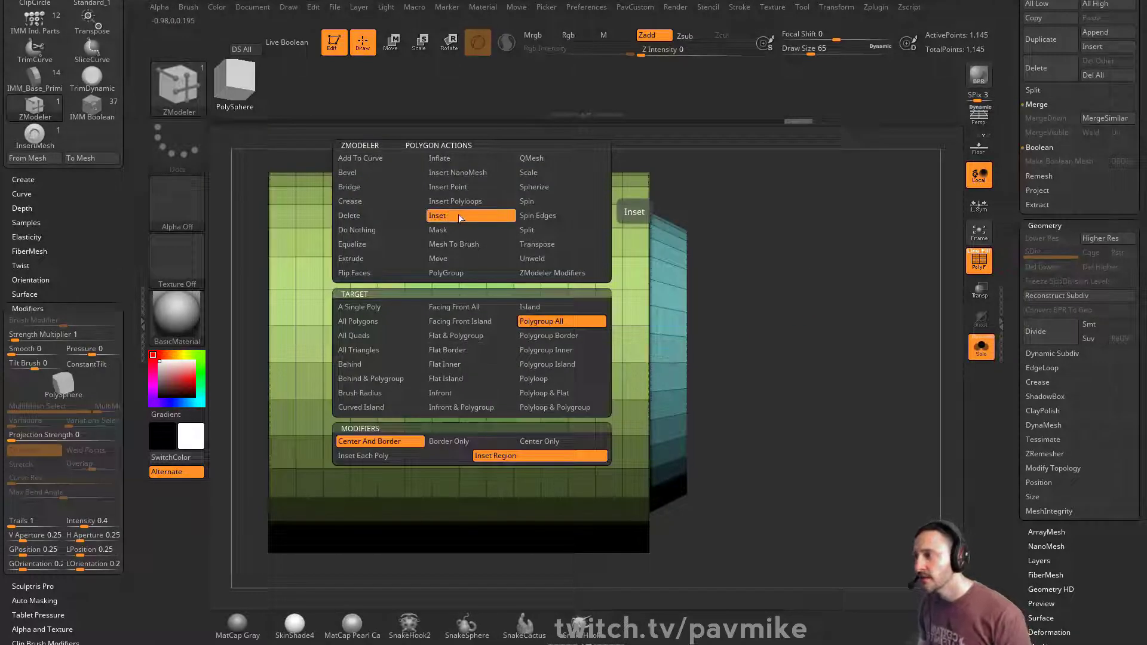
left_click(541, 187)
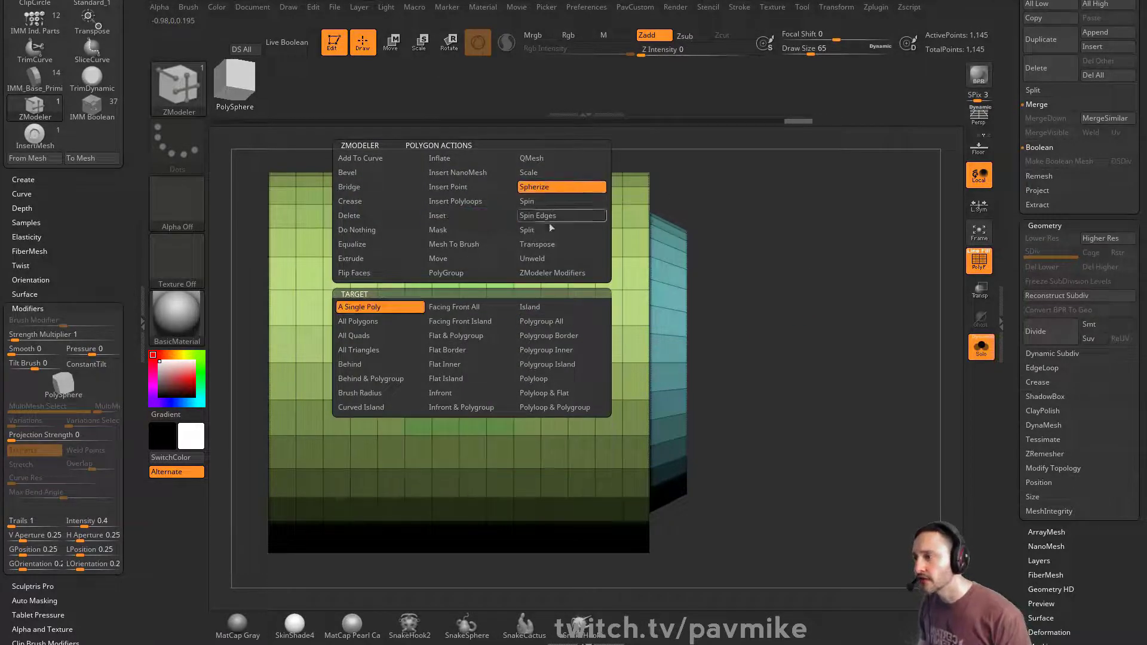
left_click(560, 337)
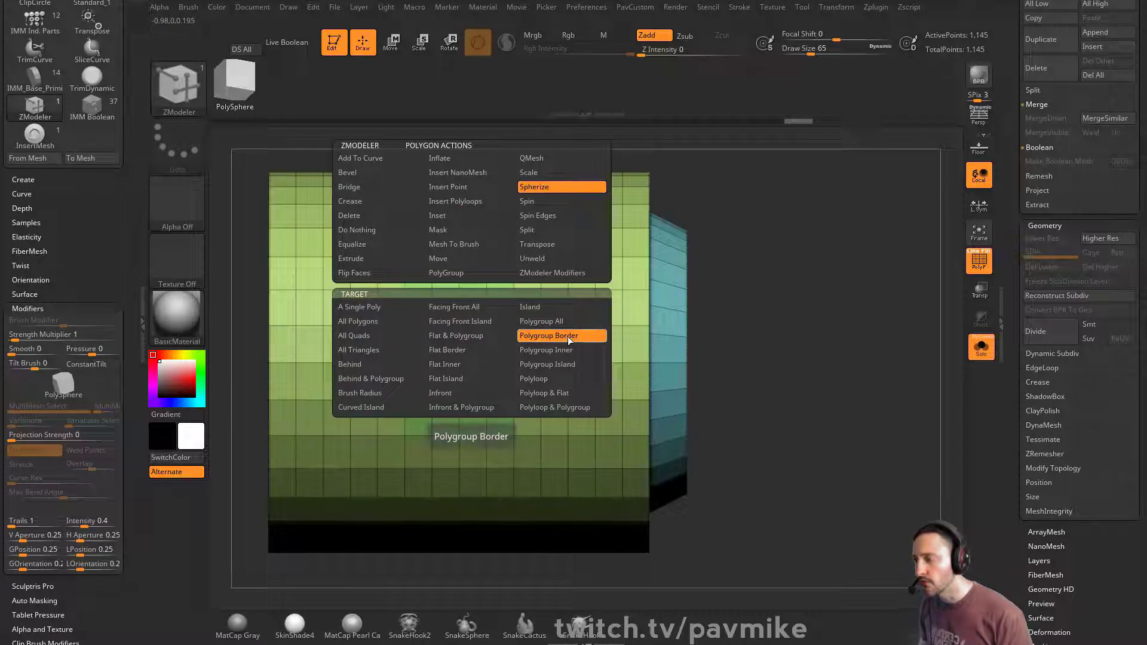
left_click_drag(466, 335, 489, 252)
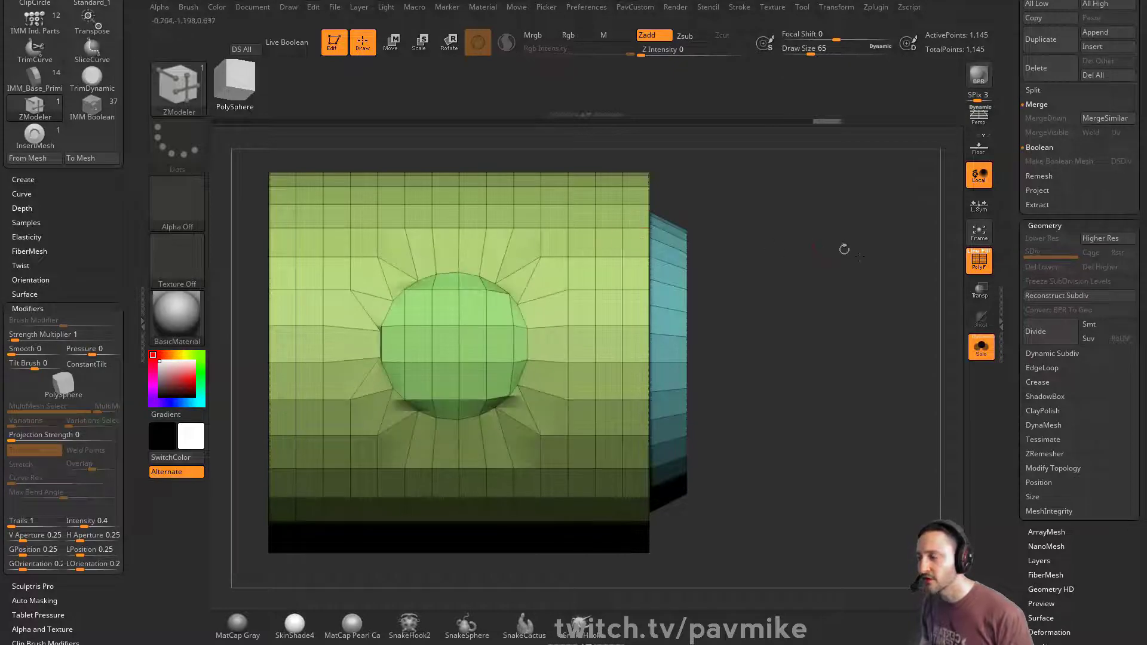
mouse_move(844, 249)
left_mouse_down()
mouse_move(893, 255)
mouse_move(840, 271)
mouse_move(859, 246)
mouse_move(878, 257)
left_mouse_up()
Step: Undo the spherized border and the polygroup on the cylinder's side
key("ctrl+z")
key("ctrl+z")
key("ctrl+z")
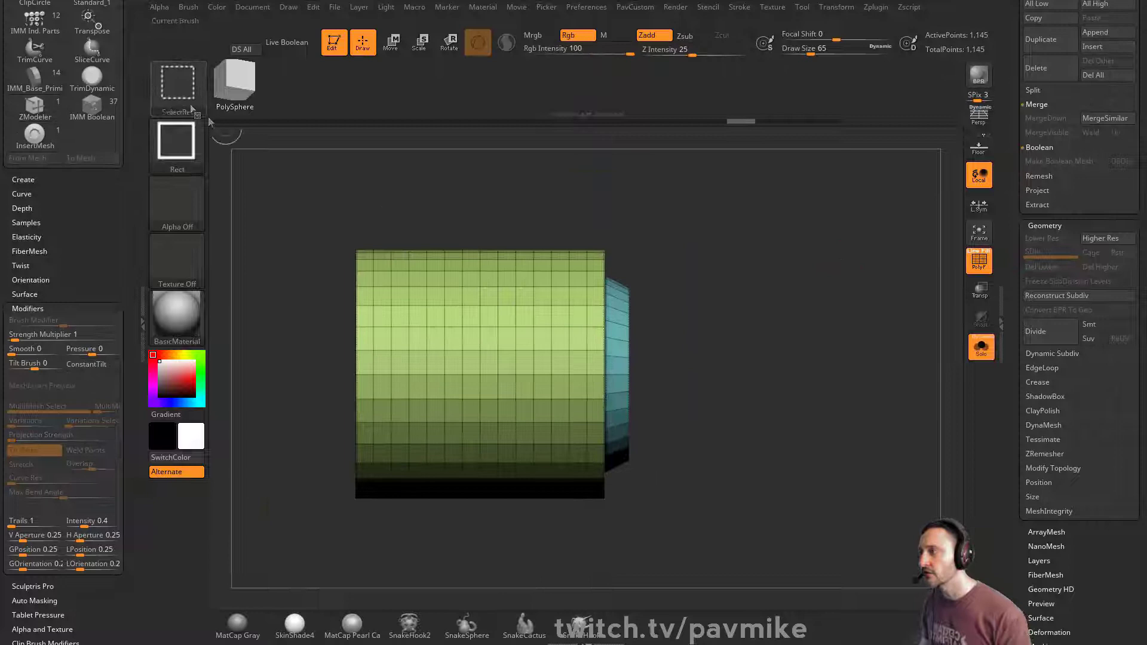
Step: Slice a circular polygroup into the middle of the cylinder's side with the SliceCirc brush
left_click(191, 110)
left_click(595, 151)
mouse_move(696, 302)
left_mouse_down("ctrl+shift")
mouse_move(741, 415)
mouse_move(551, 443)
left_mouse_up("ctrl+shift")
mouse_move(817, 312)
left_mouse_down()
mouse_move(454, 377)
mouse_move(347, 353)
left_mouse_up()
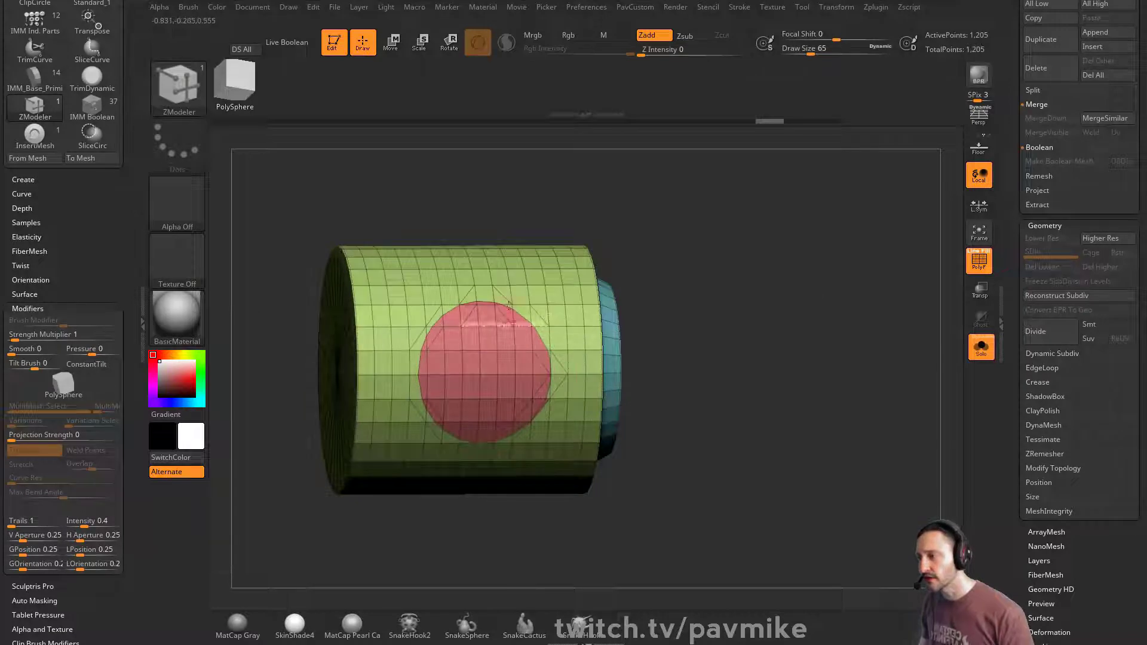
left_click_drag(623, 327, 742, 256, "shift")
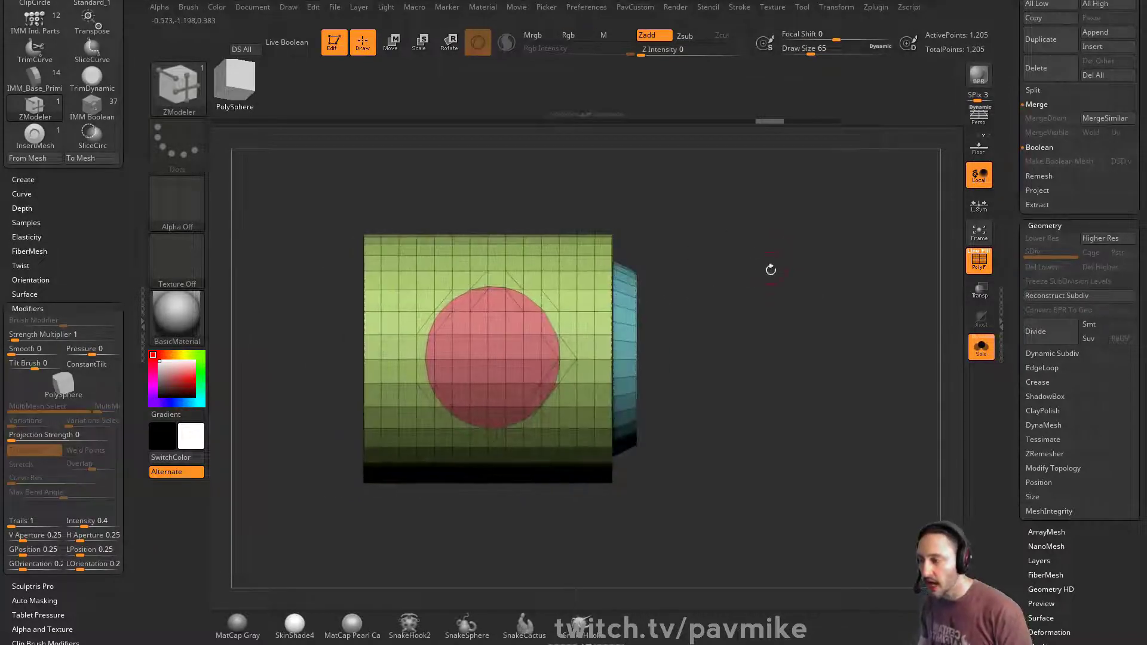
Step: Insert the port mesh into the sliced circle with the InsertMesh brush and fuse it with the cylinder
key("b")
key("i")
key("m")
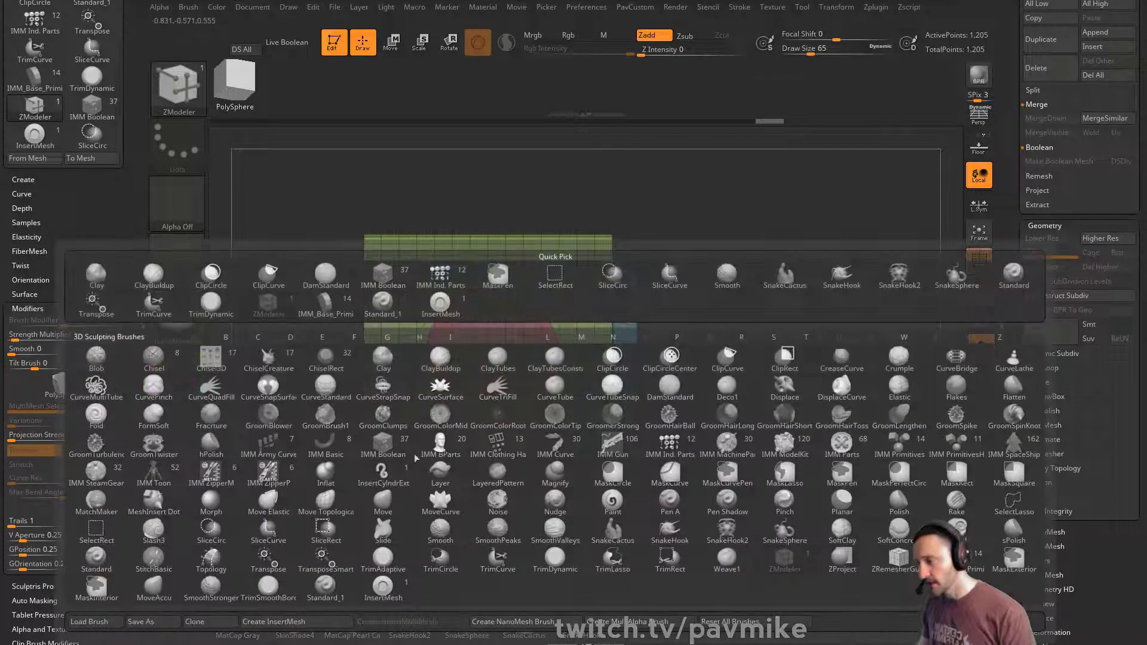
left_click_drag(488, 359, 491, 356)
left_click_drag(750, 302, 785, 317)
left_click_drag(783, 262, 750, 264, "ctrl")
Step: Hide the polyframe and inspect the side port and the cap from several angles
left_click(976, 266)
left_click_drag(902, 308, 855, 326)
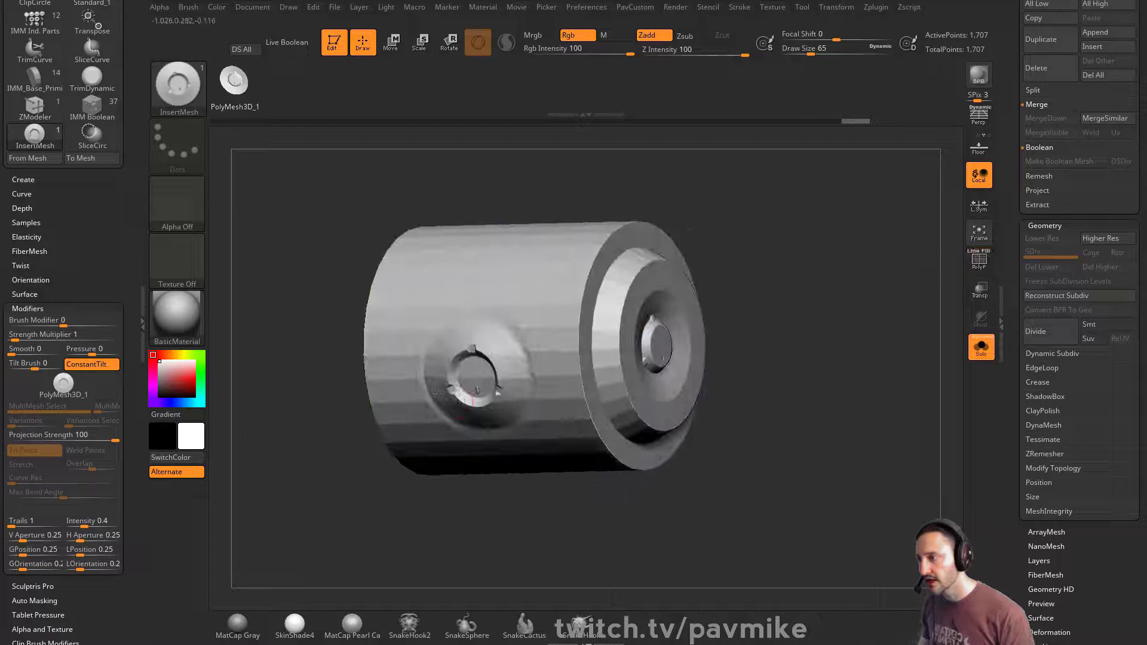
left_click_drag(884, 266, 829, 282)
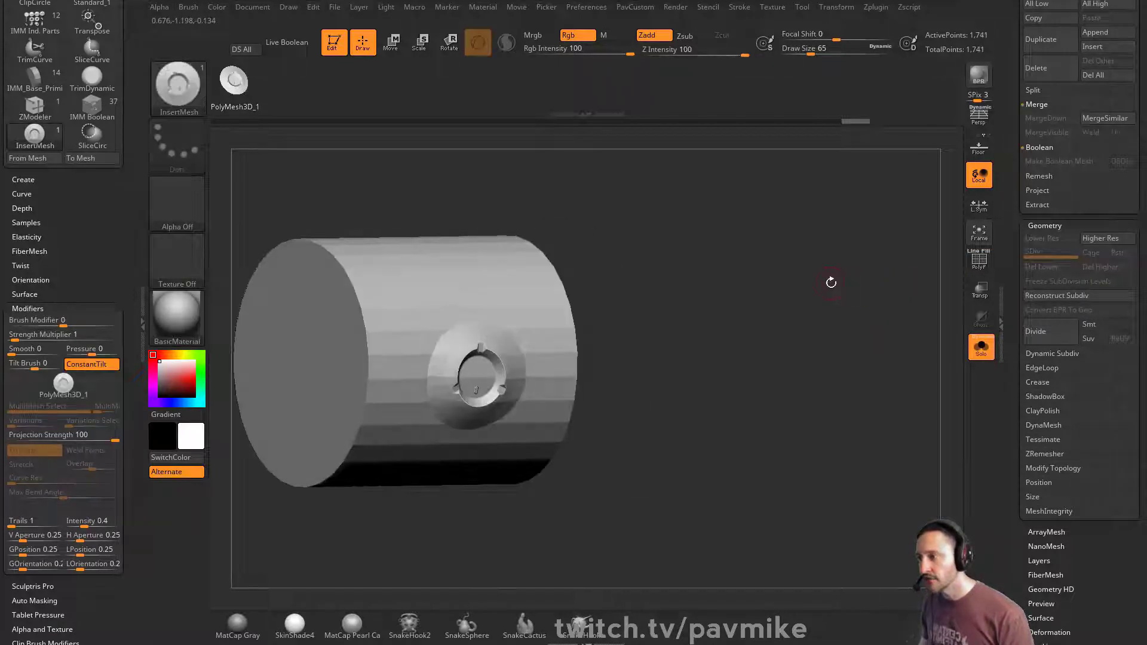
Step: Undo the fusing, shift the inserted side port slightly with the move gizmo, and fuse it again
key("ctrl+z")
key("ctrl+z")
key("w")
left_click_drag(532, 399, 528, 397)
key("q")
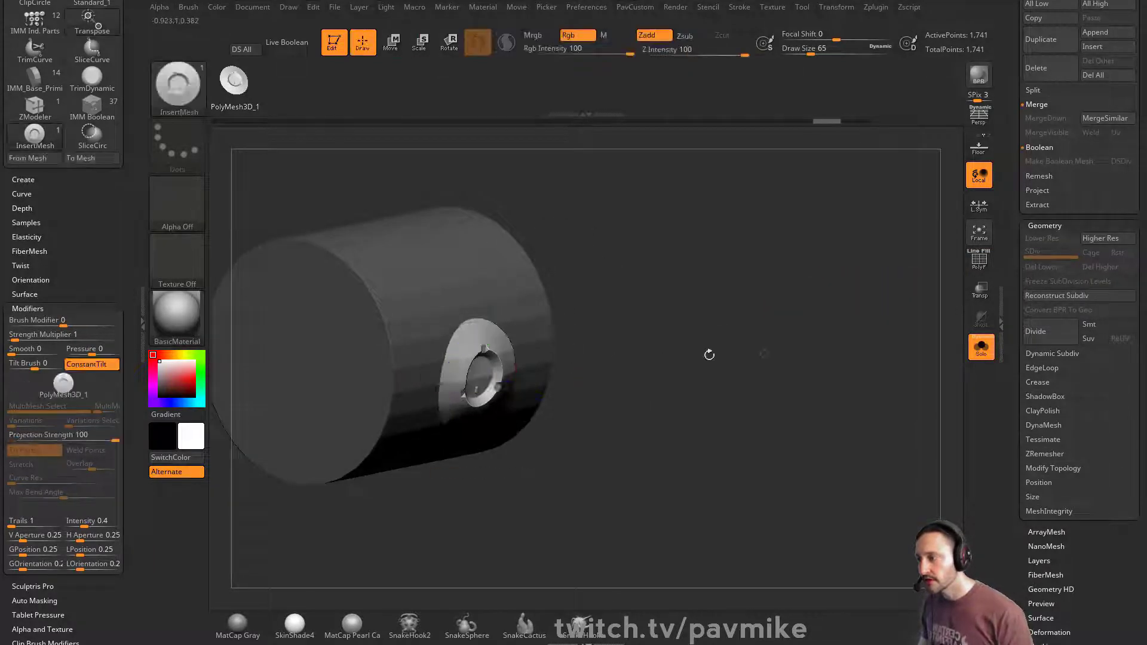
left_click_drag(818, 334, 763, 313)
mouse_move(830, 371)
left_mouse_down("ctrl")
mouse_move(855, 360)
mouse_move(840, 287)
left_mouse_up("ctrl")
Step: Preview the cylinder with dynamic subdivision and inspect the fused side port and cap from several angles
key("2")
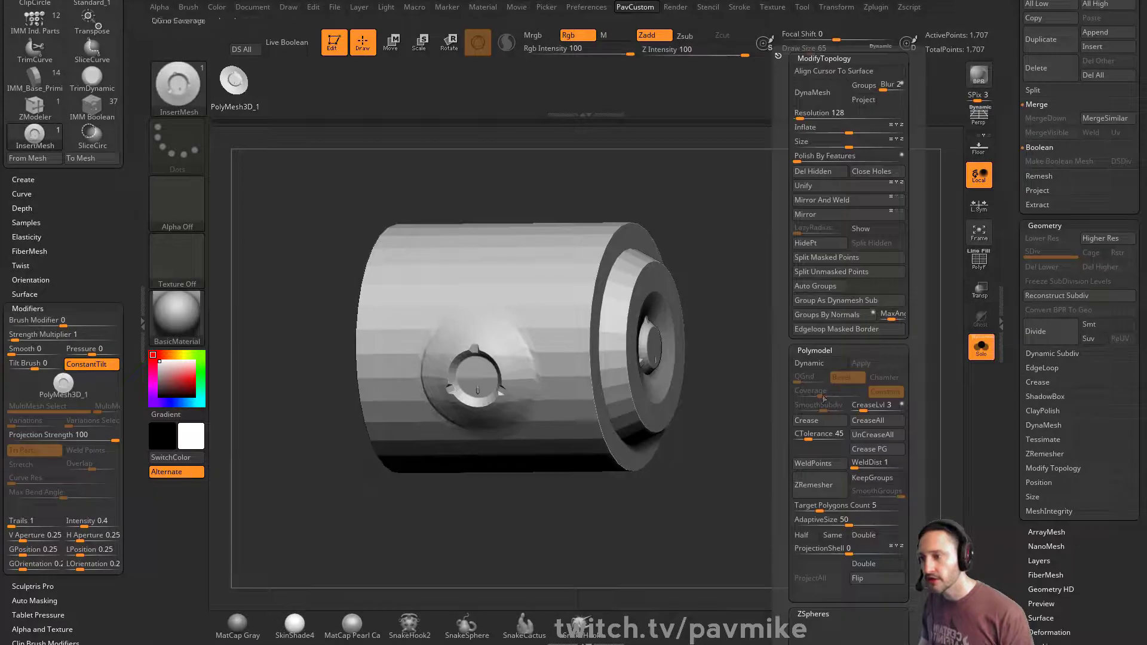
left_click(818, 363)
left_click_drag(669, 385, 726, 351)
left_click_drag(746, 255, 760, 325)
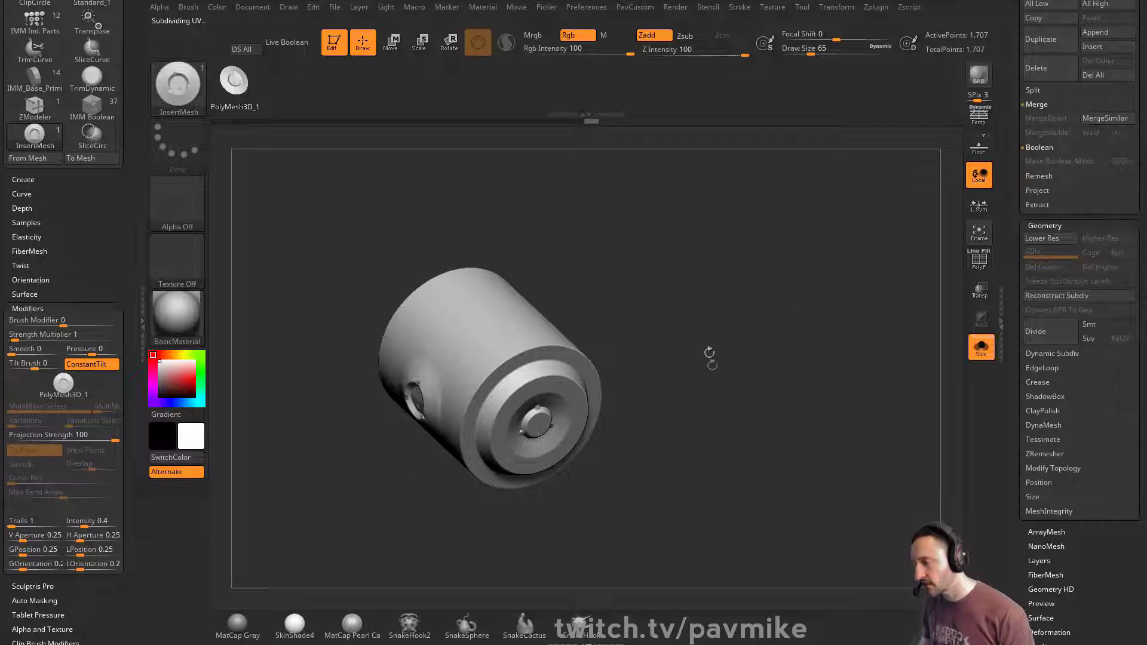
left_click_drag(709, 352, 733, 334)
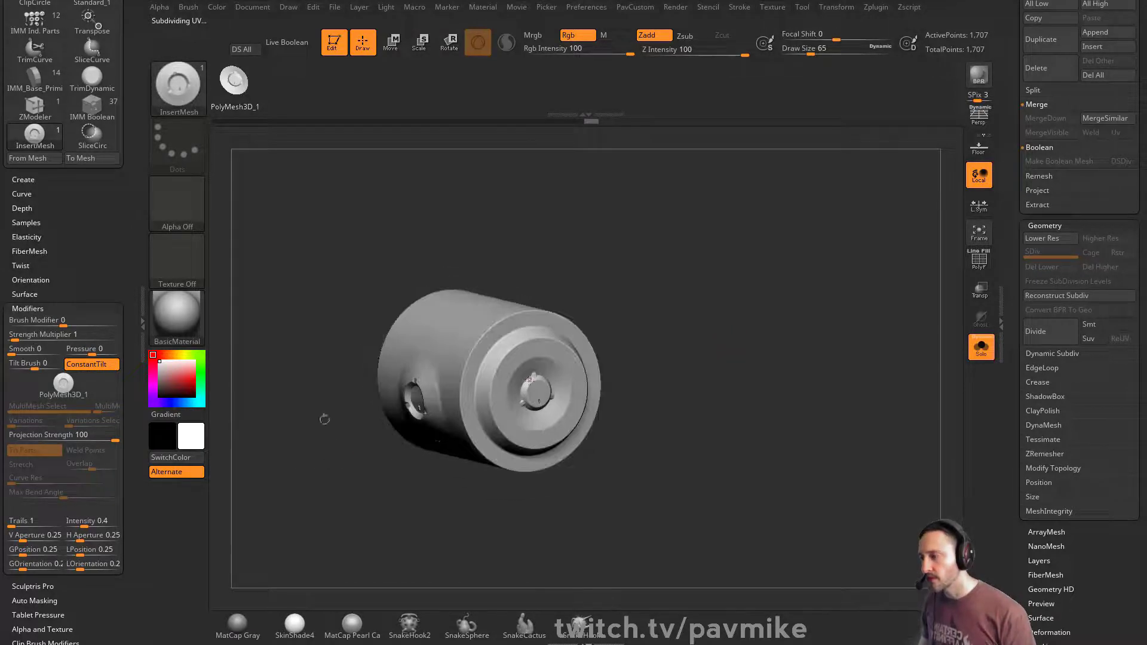
mouse_move(717, 286)
left_mouse_down()
mouse_move(745, 284)
mouse_move(666, 341)
mouse_move(769, 335)
mouse_move(819, 266)
mouse_move(782, 278)
mouse_move(848, 307)
mouse_move(816, 345)
mouse_move(776, 302)
mouse_move(781, 318)
left_mouse_up()
Step: Undo the side port changes on the cylinder, display the polyframe and set the draw size to 71
key("ctrl+z")
key("ctrl+z")
key("ctrl+z")
key("shift+f")
key("s")
left_click(830, 302)
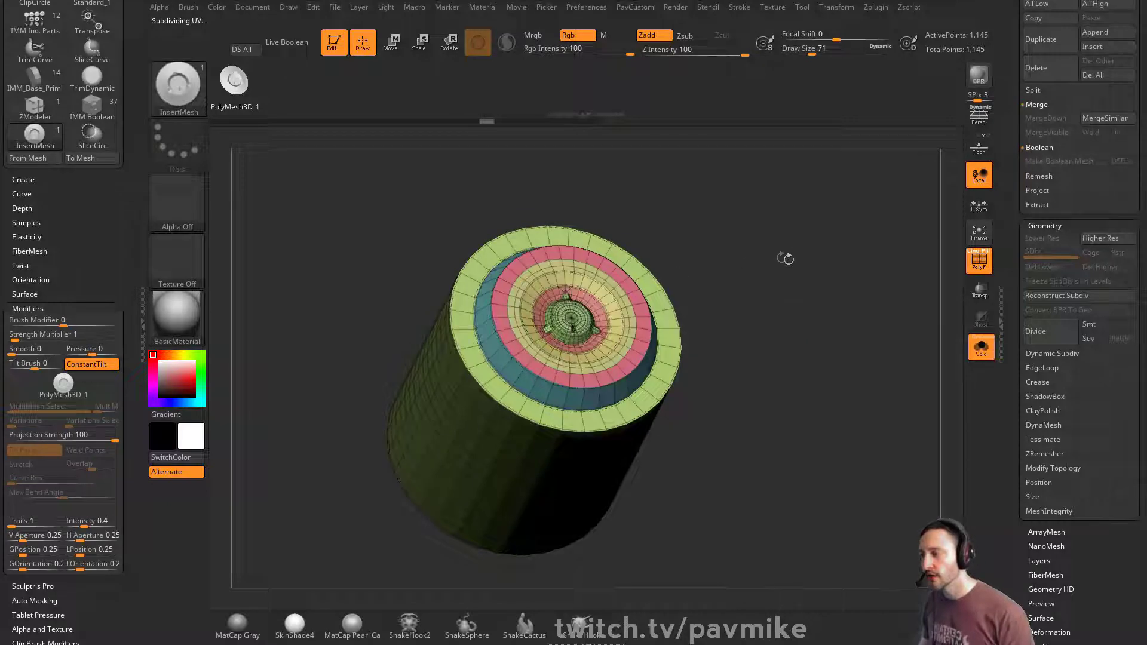
left_click_drag(789, 259, 852, 298, "alt")
left_click_drag(1011, 225, 992, 263)
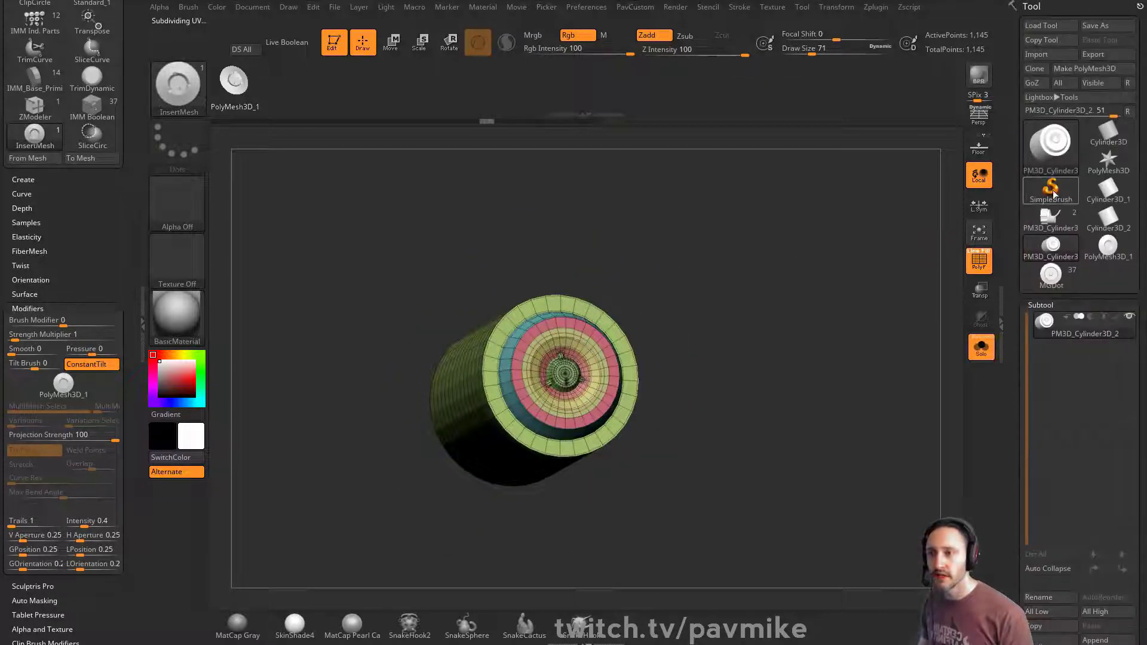
Step: Clear the cylinder from the canvas, place a Sphere3D and convert it to a PolyMesh3D
left_click(1052, 192)
left_click(478, 202)
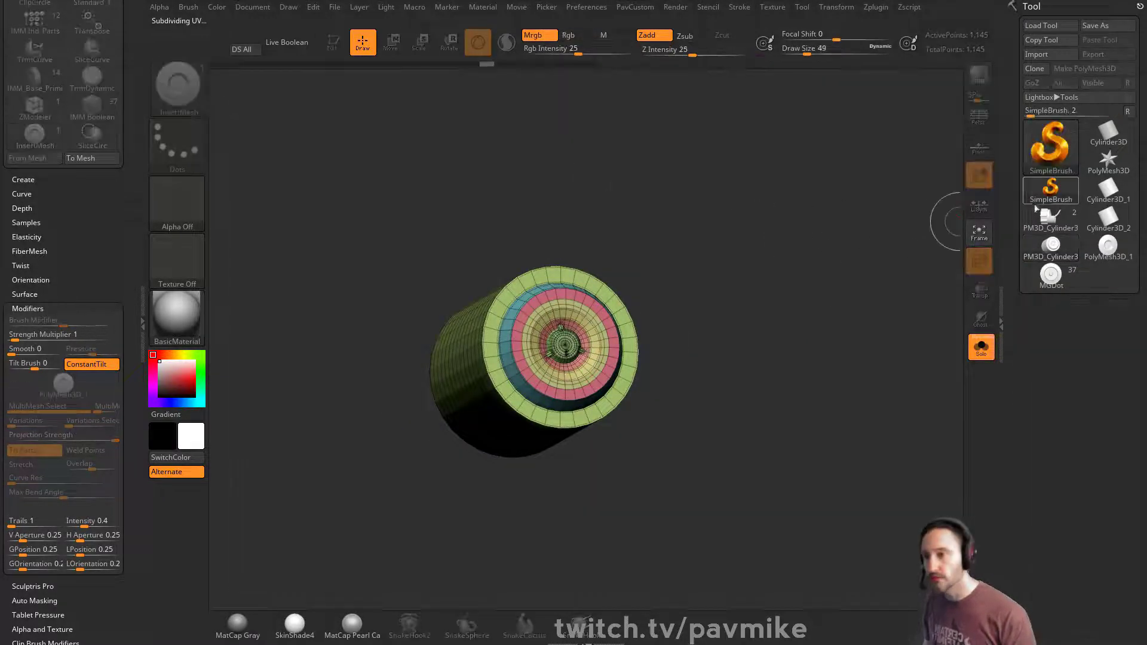
key("ctrl+n")
left_click(1051, 147)
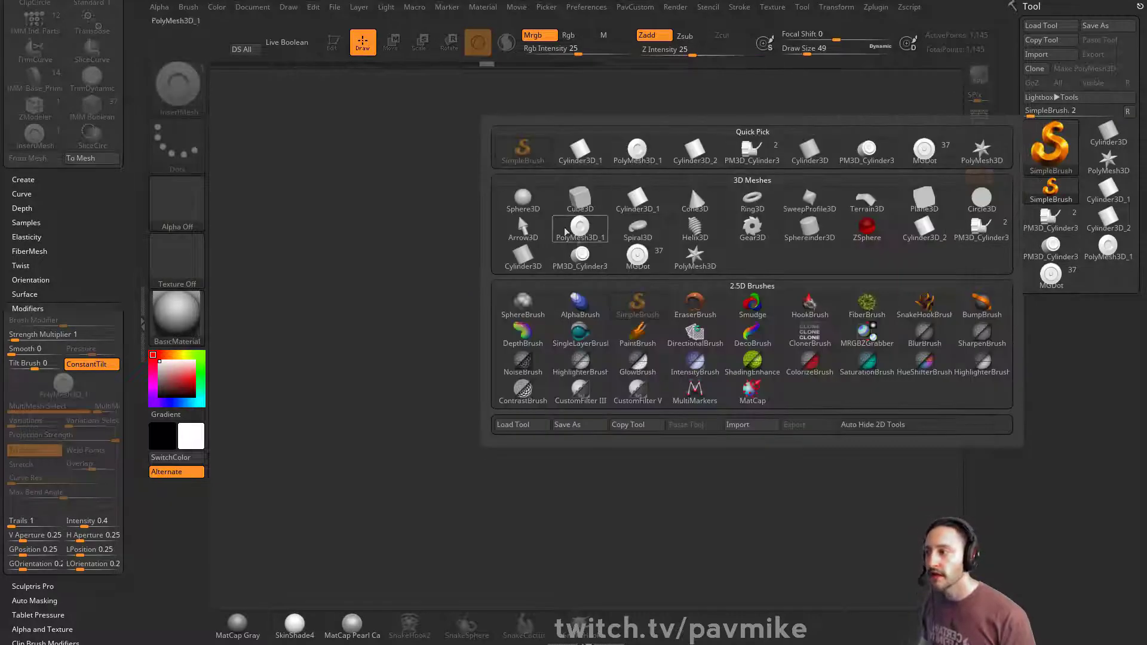
left_click(518, 214)
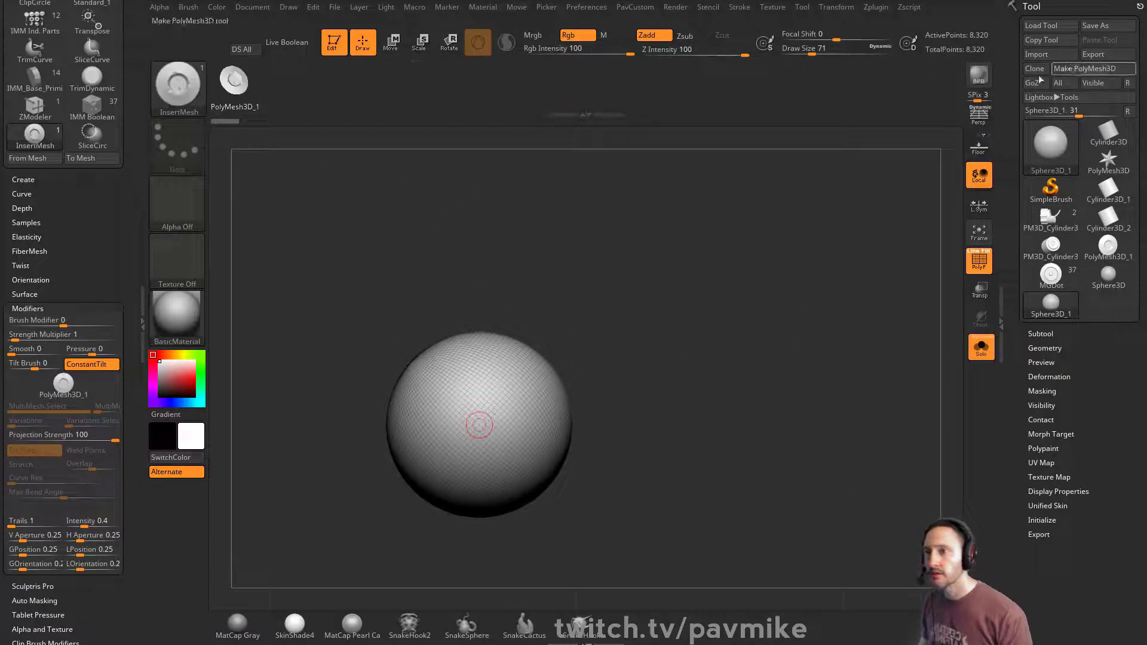
left_click(1054, 70)
Step: Stretch the sphere along one axis by a factor of about 2.02 with the gizmo
key("w")
left_click_drag(452, 455, 423, 488)
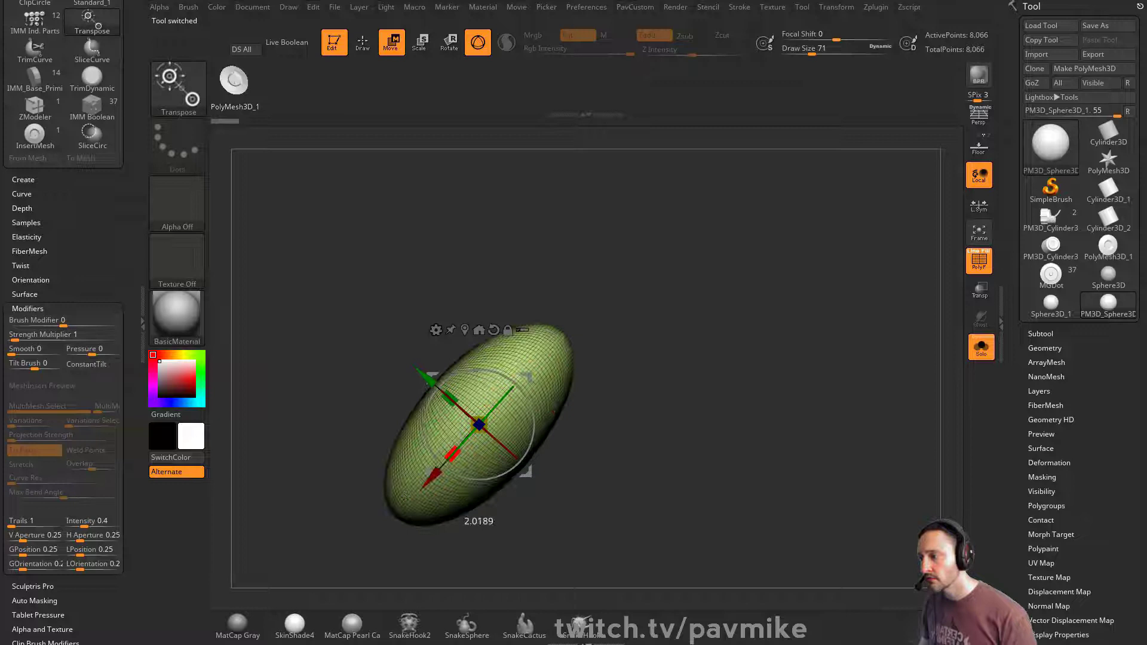
key("q")
Step: Reshape the ellipsoid with the Move brush into a rounded body with two tapering prongs
key("s")
key("b")
key("m")
key("v")
mouse_move(647, 305)
left_mouse_down()
mouse_move(677, 304)
mouse_move(600, 331)
left_mouse_up()
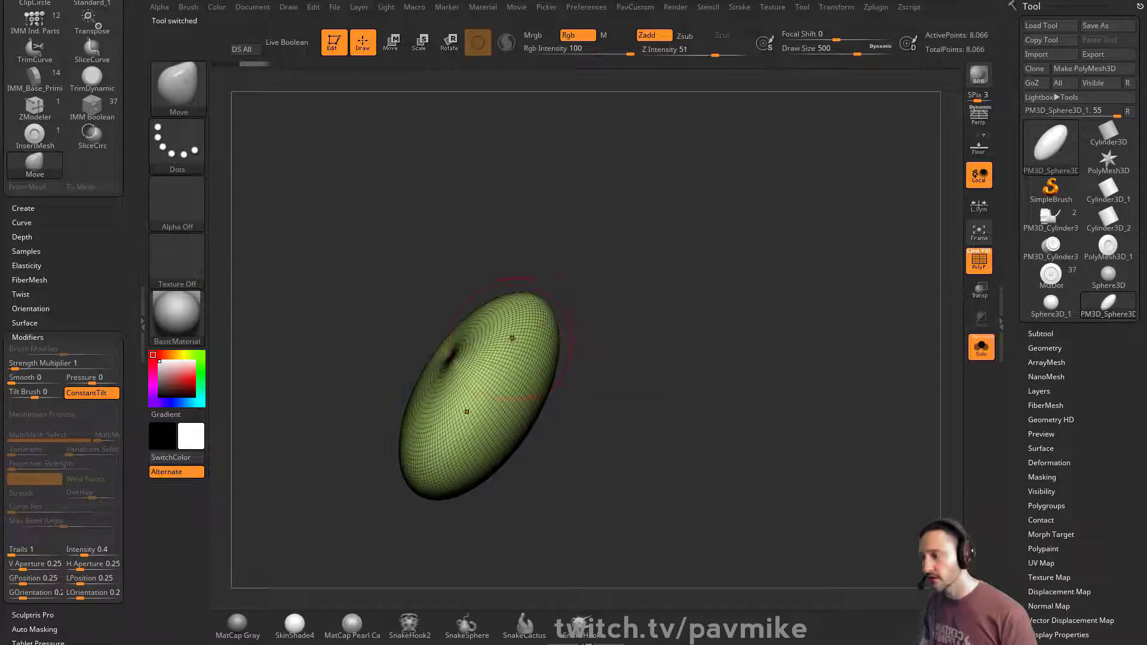
left_click_drag(512, 339, 568, 215)
mouse_move(683, 282)
left_mouse_down()
mouse_move(733, 228)
mouse_move(625, 341)
left_mouse_up()
mouse_move(494, 413)
left_mouse_down()
mouse_move(583, 373)
mouse_move(573, 363)
mouse_move(683, 284)
mouse_move(464, 394)
left_mouse_up()
key("s")
left_click(498, 403)
mouse_move(601, 307)
left_mouse_down()
mouse_move(643, 348)
mouse_move(489, 287)
left_mouse_up()
Step: Slice the body lengthwise into upper and lower polygroups with the SliceCurve brush and check the upper one in isolation
left_click(191, 97, "ctrl+shift")
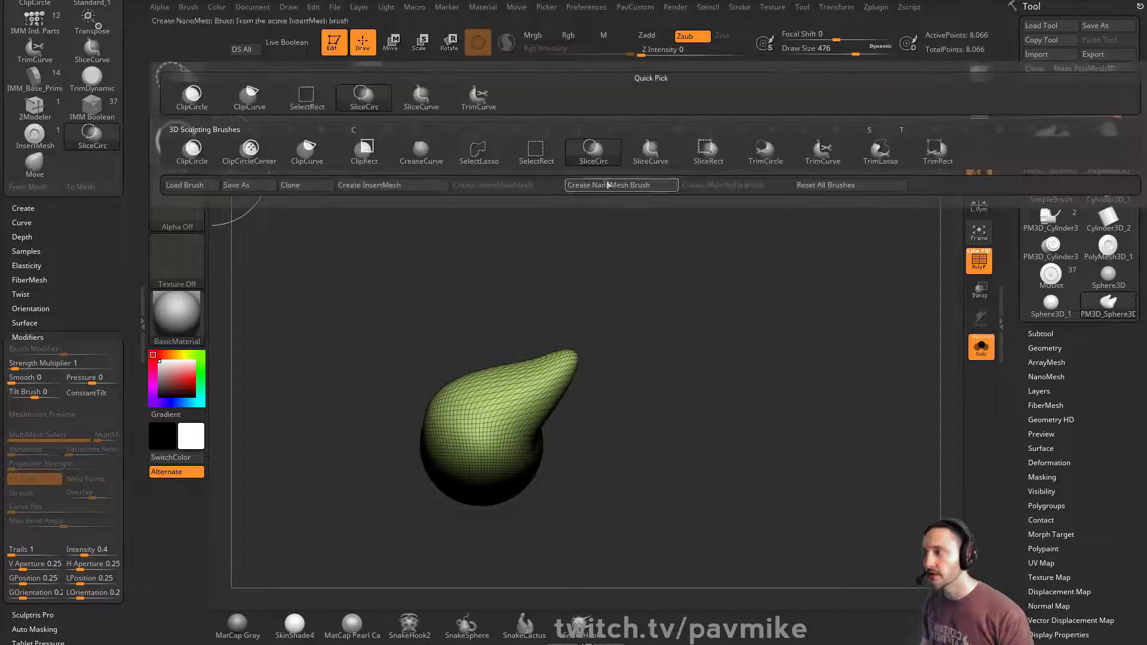
left_click(650, 153)
left_click_drag(527, 392, 728, 270, "ctrl+shift")
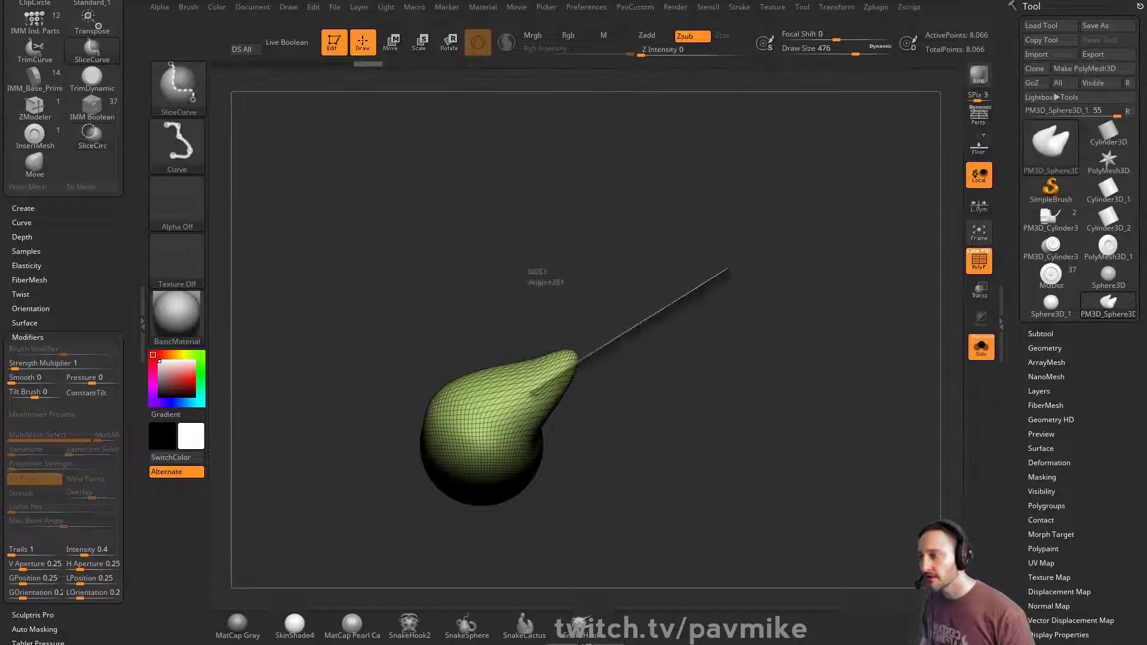
left_click_drag(411, 560, 411, 561, "ctrl+shift")
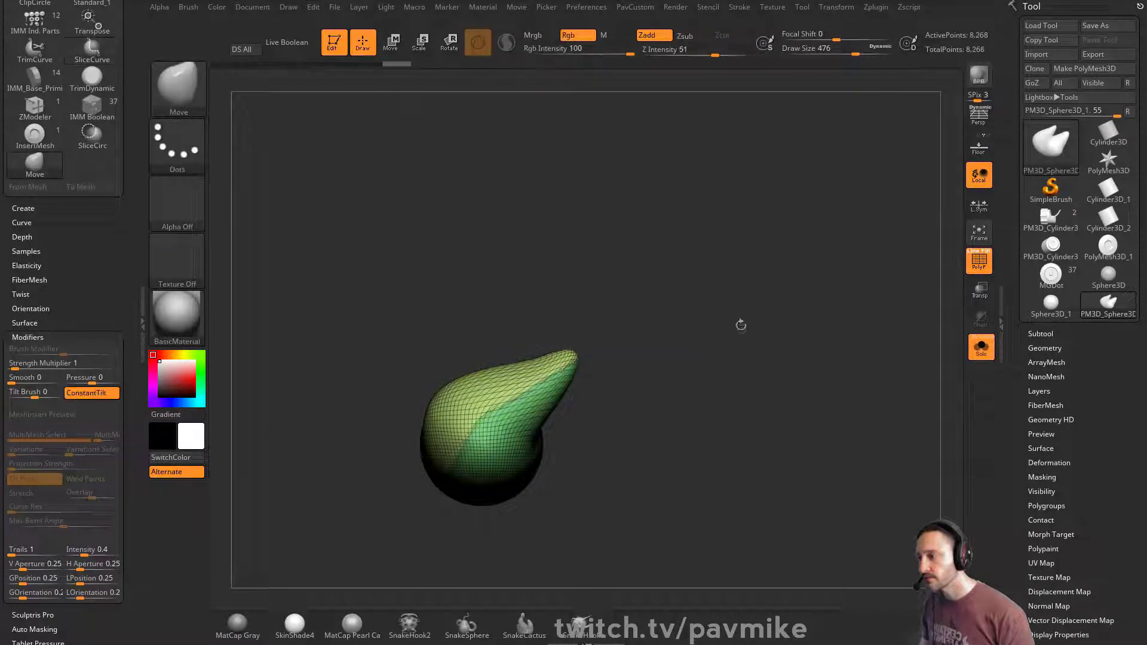
left_click_drag(740, 324, 715, 357)
left_click(606, 354, "ctrl+shift")
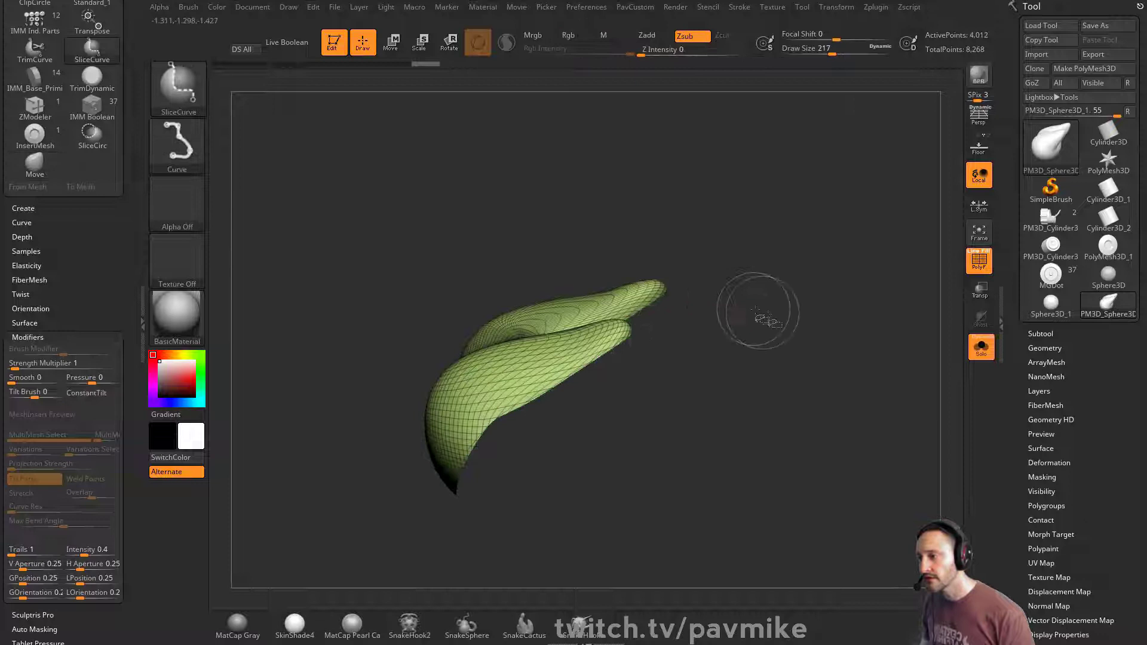
left_click(761, 312, "ctrl+shift")
mouse_move(780, 331)
left_mouse_down()
mouse_move(804, 304)
mouse_move(770, 334)
left_mouse_up()
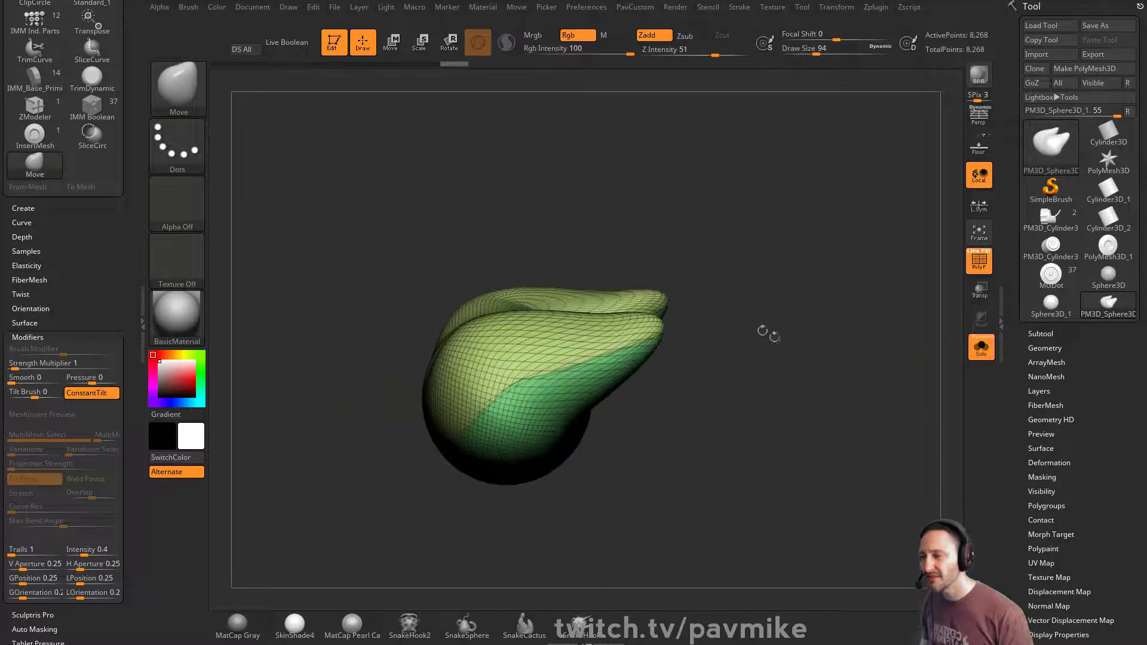
Step: Remesh the body with ZRemesher at half density, with KeepGroups on and AdaptiveSize at 0
key("grave")
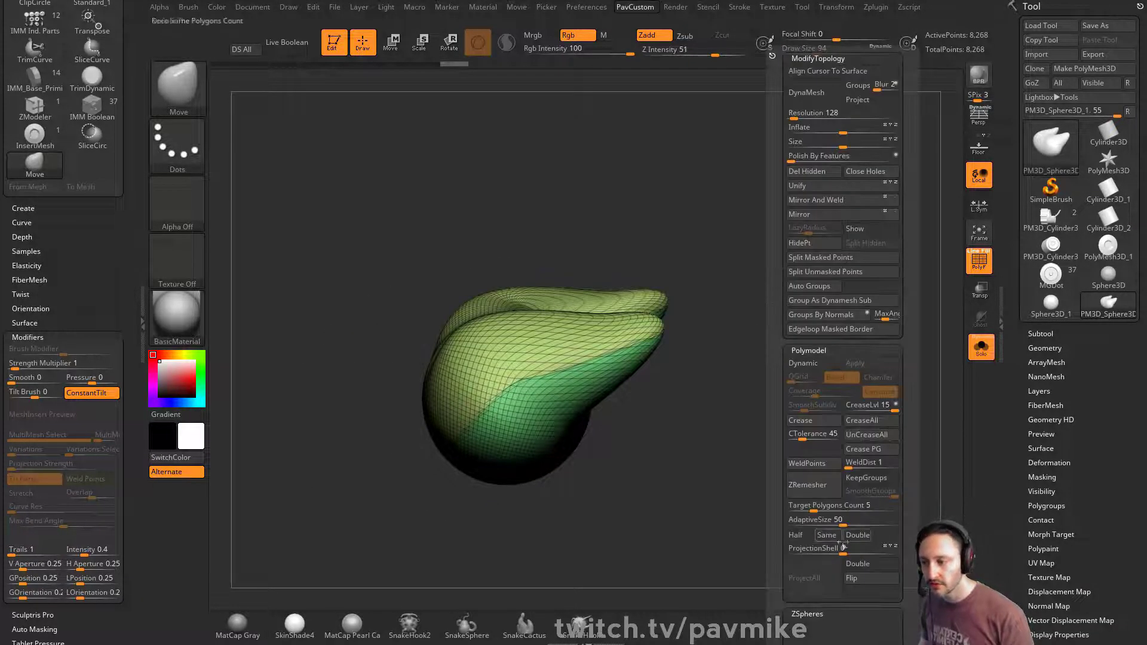
left_click(801, 535)
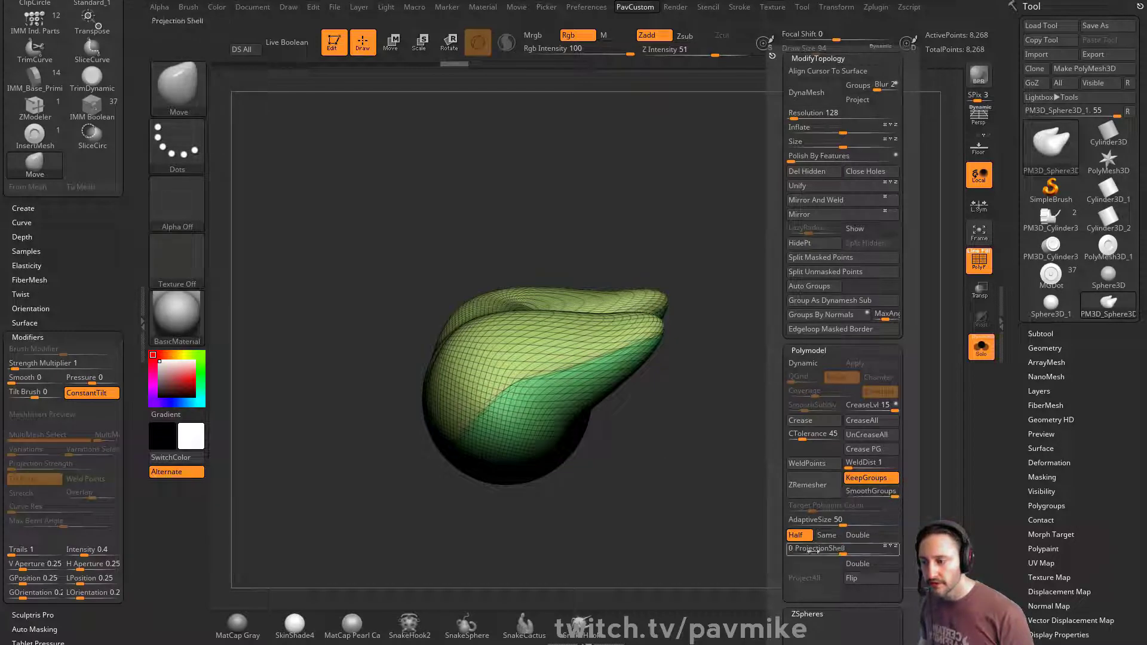
left_click(808, 485)
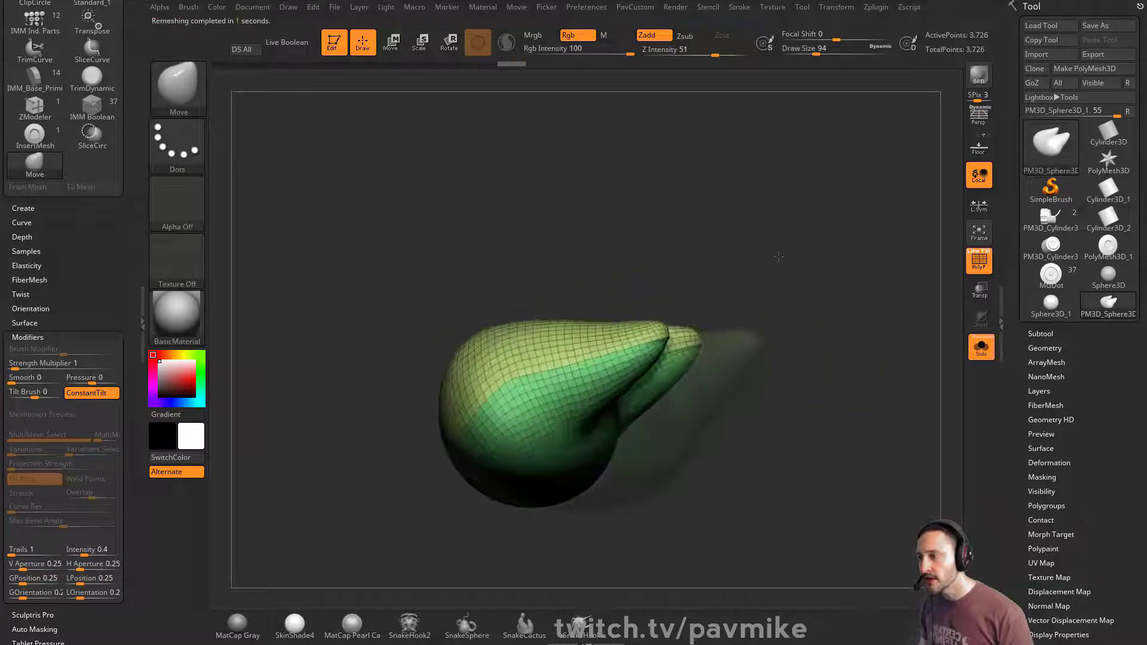
Step: Isolate the body's upper polygroup and split the hidden lower half into its own subtool
left_click_drag(780, 275, 768, 299)
left_click(604, 343, "ctrl+shift")
key("2")
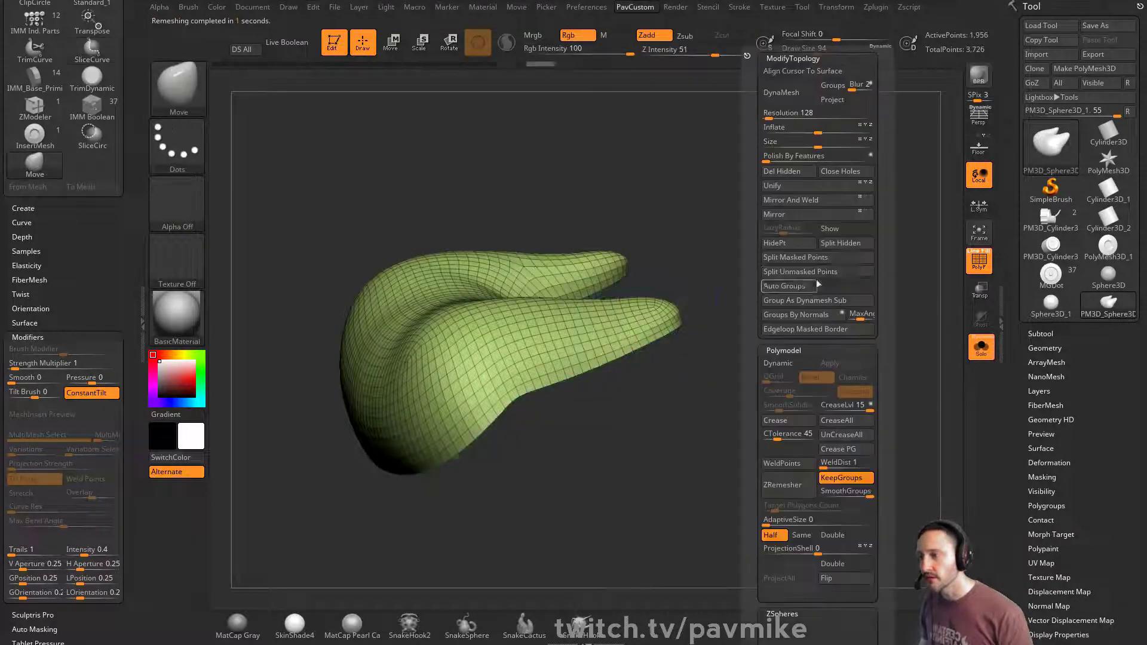
Step: Thicken the upper half into a shell with ZModeler's QMesh action on its whole polygroup
key("b")
key("z")
key("m")
mouse_move(734, 244)
left_mouse_down("alt")
mouse_move(719, 311)
mouse_move(803, 305)
left_mouse_up("alt")
key("space")
left_click(771, 159)
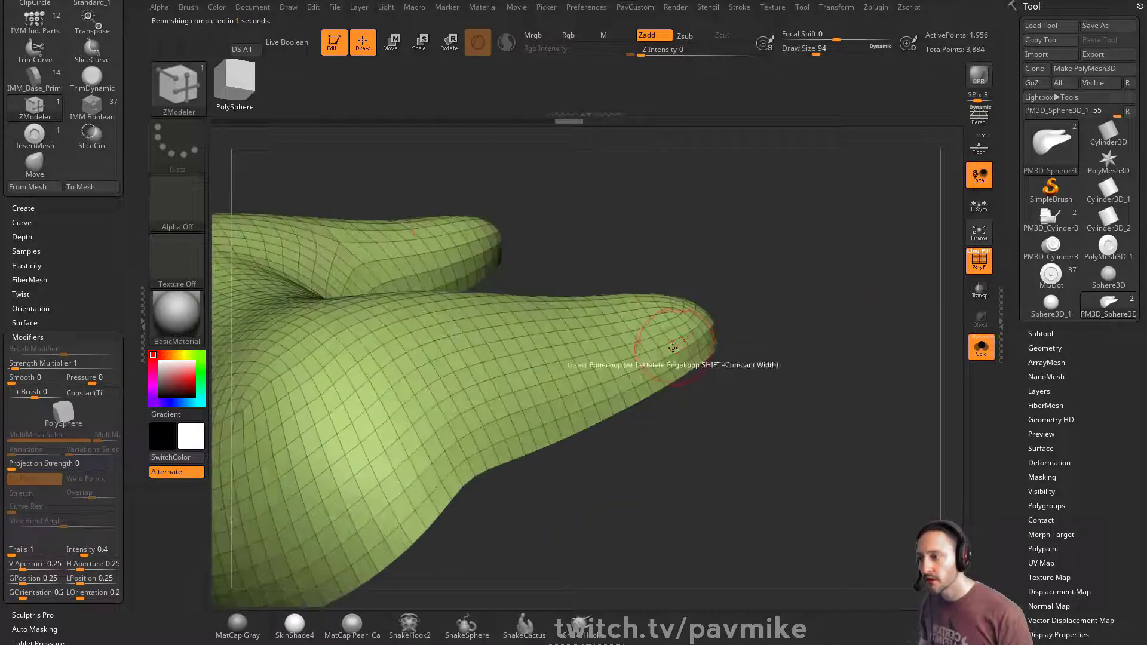
left_click_drag(672, 347, 717, 330)
Step: Bevel the complete edge loop along the upper shell's rim with ZModeler
left_click_drag(791, 313, 853, 315)
key("space")
left_click(589, 317)
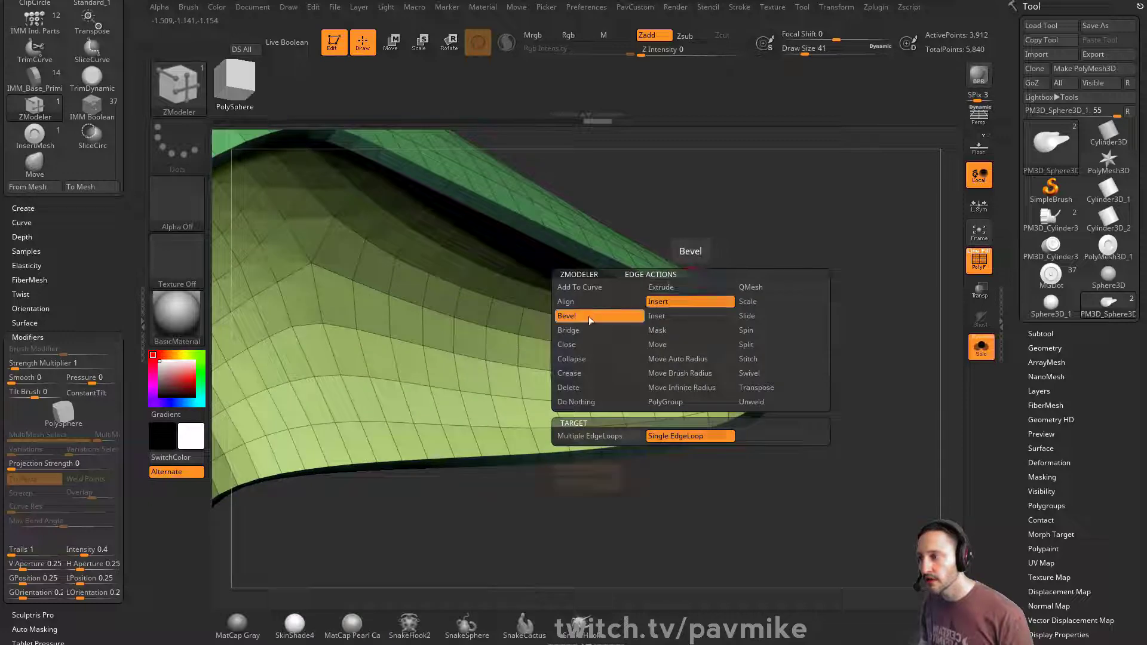
left_click_drag(789, 287, 790, 331)
left_click(653, 313)
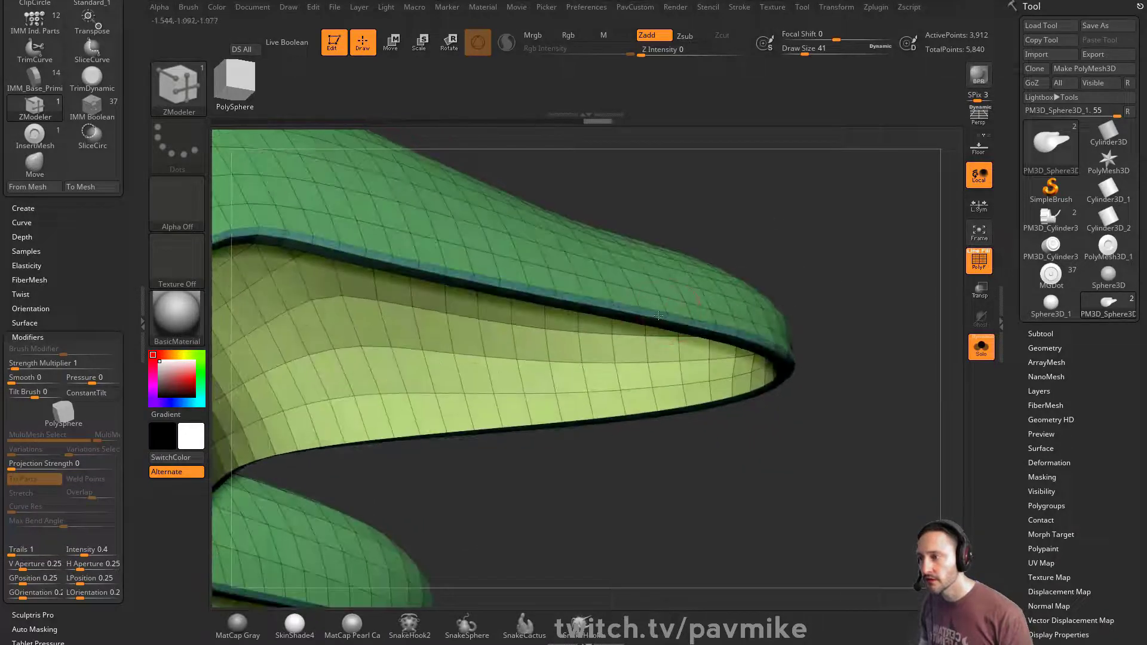
left_click_drag(786, 258, 639, 265)
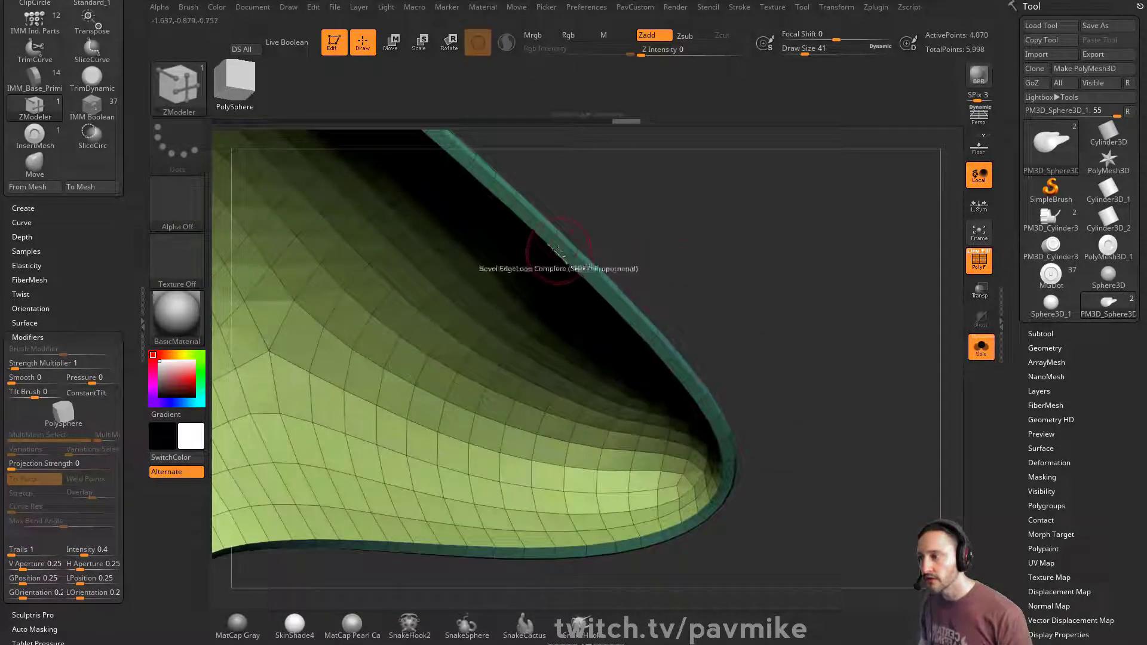
Step: Pull two small blocks out of single polygons on the upper shell's rim with the QMesh action
left_click_drag(714, 263, 696, 265)
key("space")
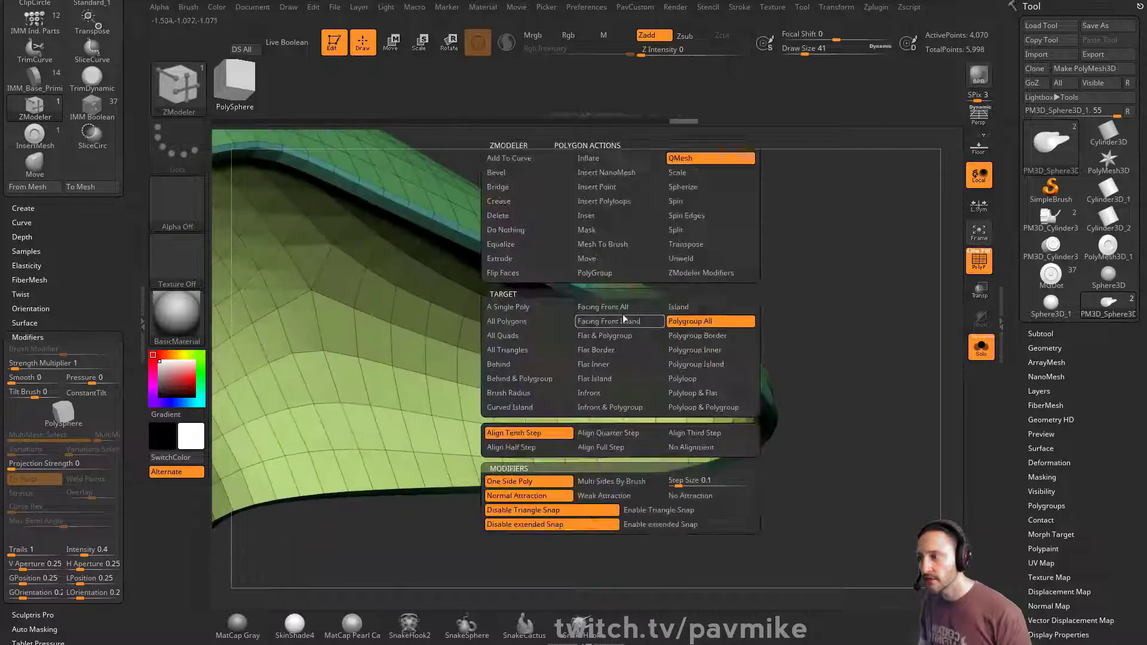
left_click_drag(777, 239, 802, 246)
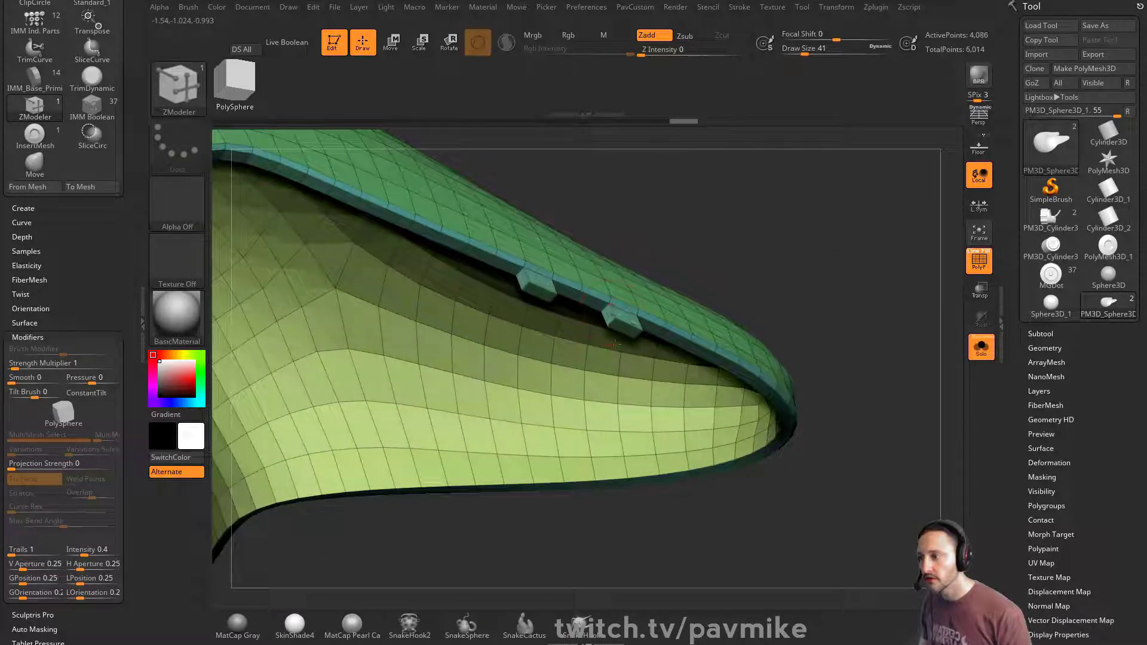
left_click_drag(698, 242, 832, 318)
Step: Turn on dynamic subdivision for the upper shell, adjust its SmoothSubdiv level and hide the polyframe
key("grave")
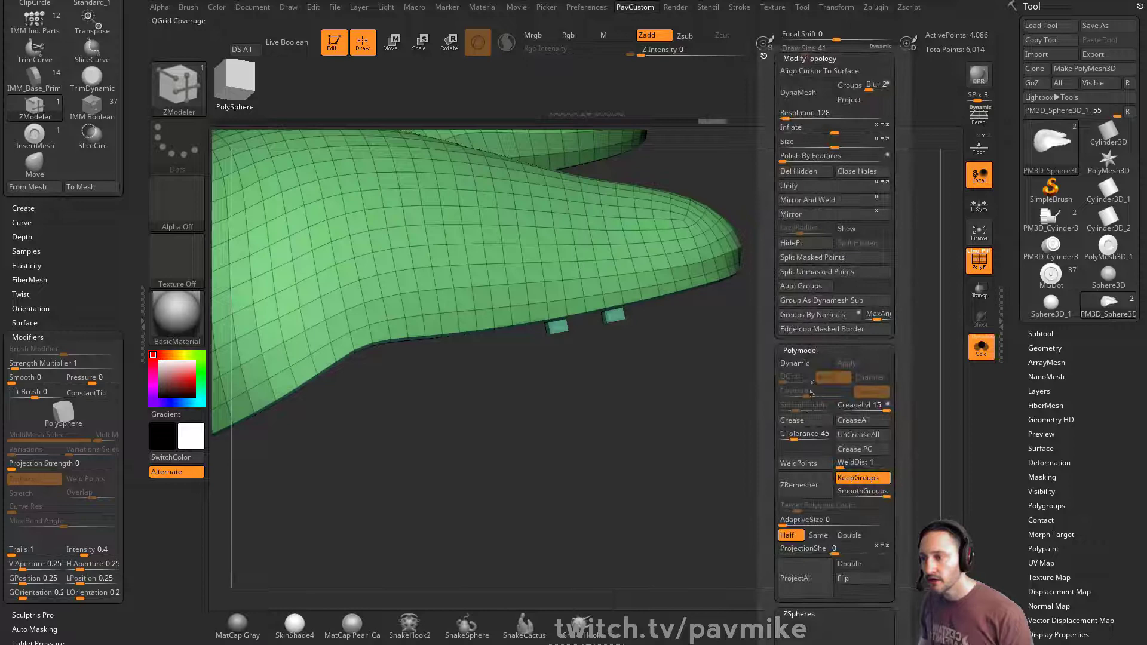
left_click(812, 365)
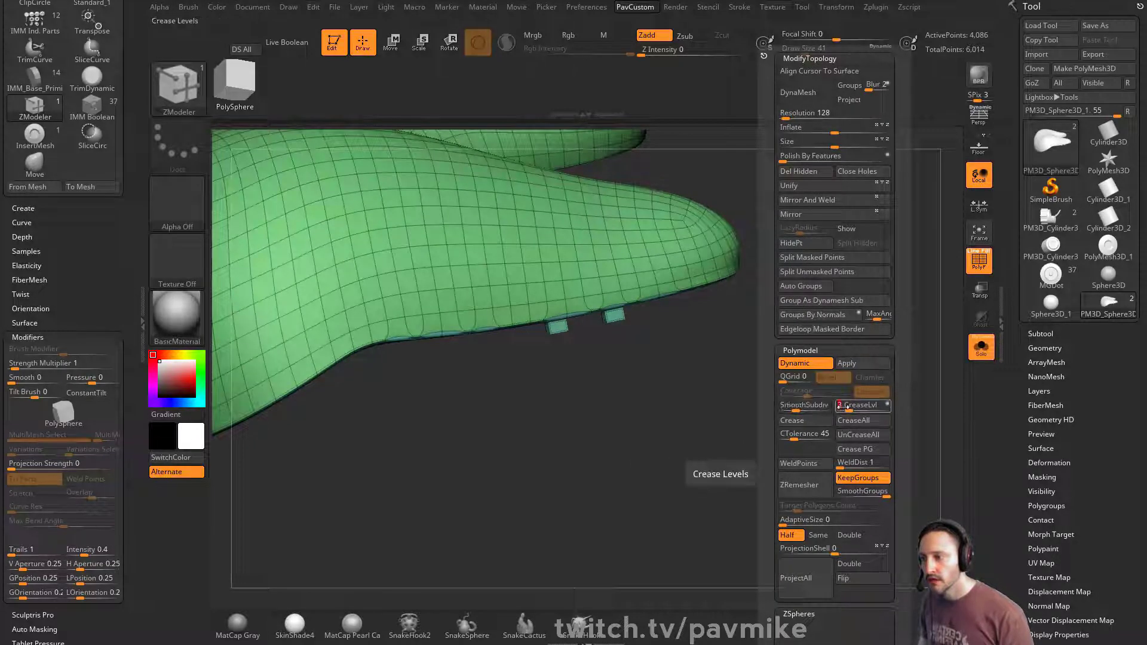
left_click(809, 408)
left_click_drag(768, 370, 794, 343, "alt")
left_click_drag(937, 272, 961, 260)
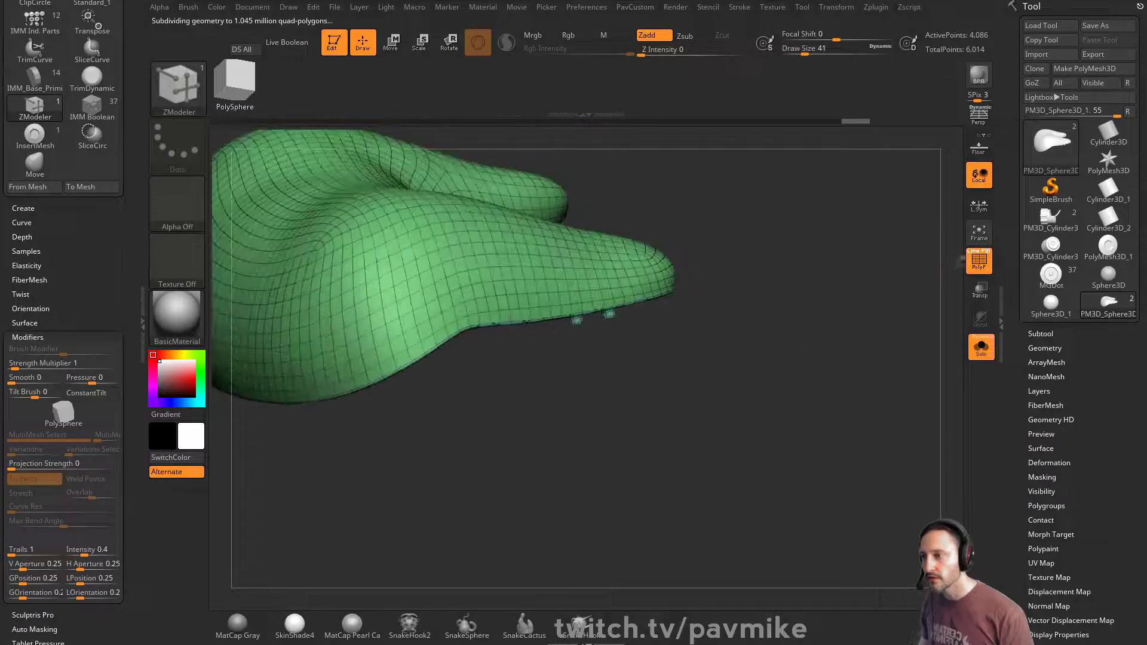
left_click(975, 261)
mouse_move(931, 299)
left_mouse_down()
mouse_move(902, 314)
mouse_move(866, 383)
mouse_move(842, 367)
mouse_move(855, 358)
left_mouse_up()
Step: Turn off Solo to show both halves, select the lower half's subtool and display its polyframe
key("s")
left_click(866, 373)
left_click(1037, 336)
left_click(980, 351)
left_click(671, 403, "alt")
right_click_drag(855, 358, 864, 306)
key("shift+f")
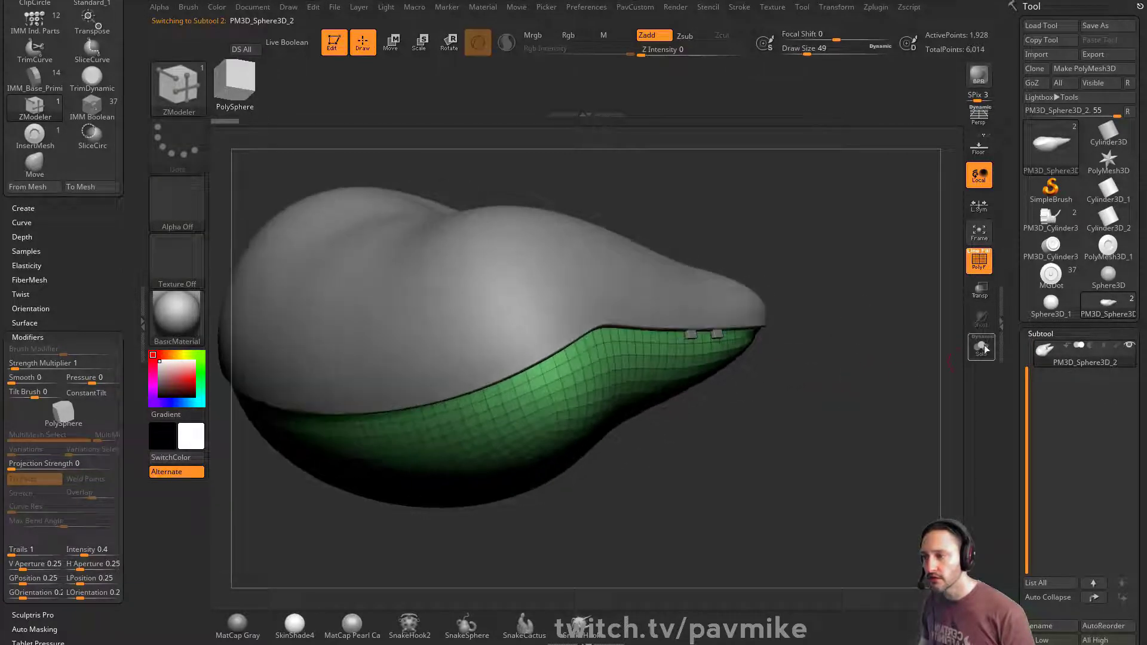
left_click(981, 346)
left_click(981, 347)
mouse_move(888, 360)
right_mouse_down()
mouse_move(851, 371)
mouse_move(866, 286)
mouse_move(831, 323)
right_mouse_up()
Step: Slice the lower half crosswise into back, middle and tip polygroups with the SliceCurve brush
left_click(178, 87, "ctrl+shift")
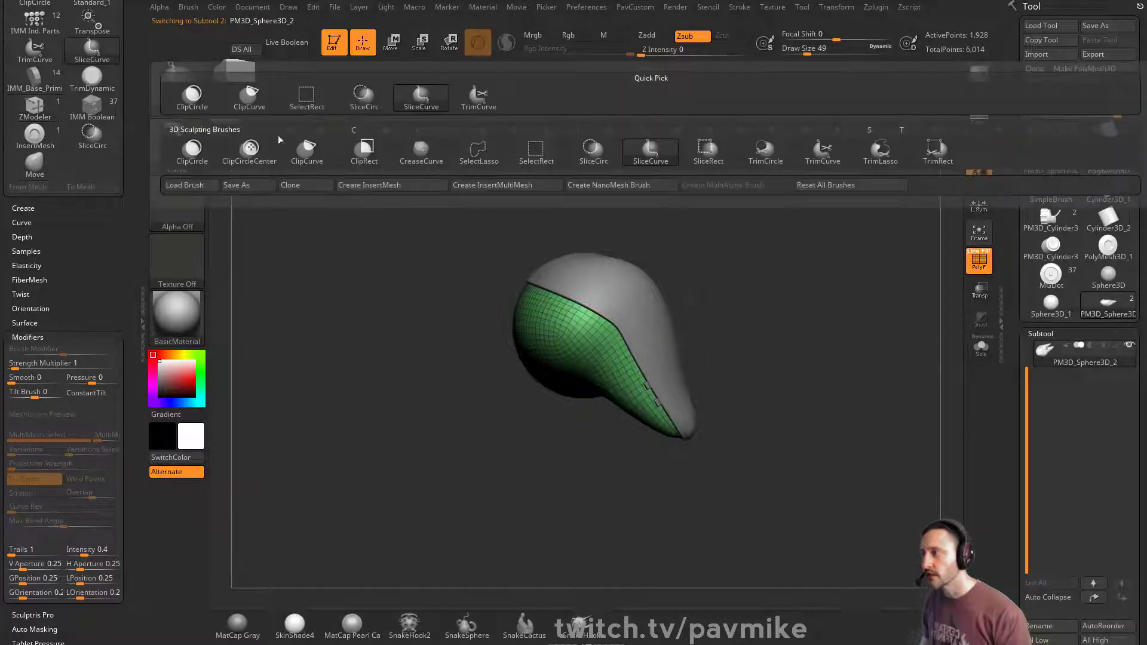
mouse_move(397, 440)
left_mouse_down("ctrl+shift")
mouse_move(494, 327)
mouse_move(751, 274)
left_mouse_up("ctrl+shift")
right_click_drag(817, 351, 891, 297)
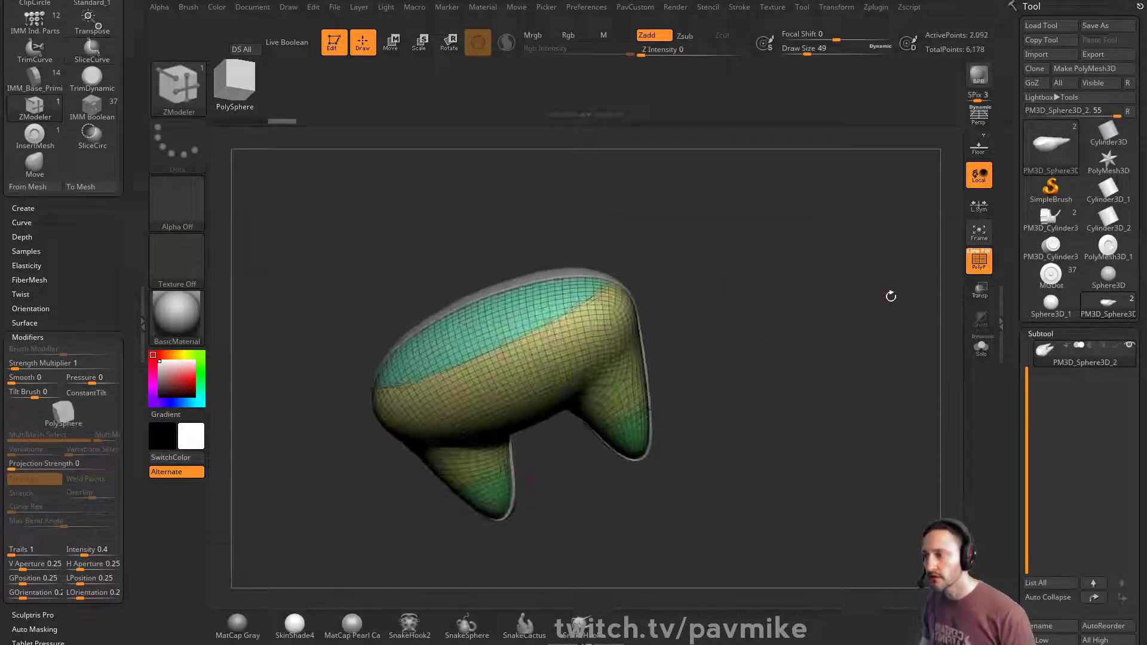
Step: Try Panel Loops on the lower half's polygroups with a thickness of 0.02872 and Polish 5
left_click_drag(1018, 407, 1019, 245)
left_click(1038, 62, "shift")
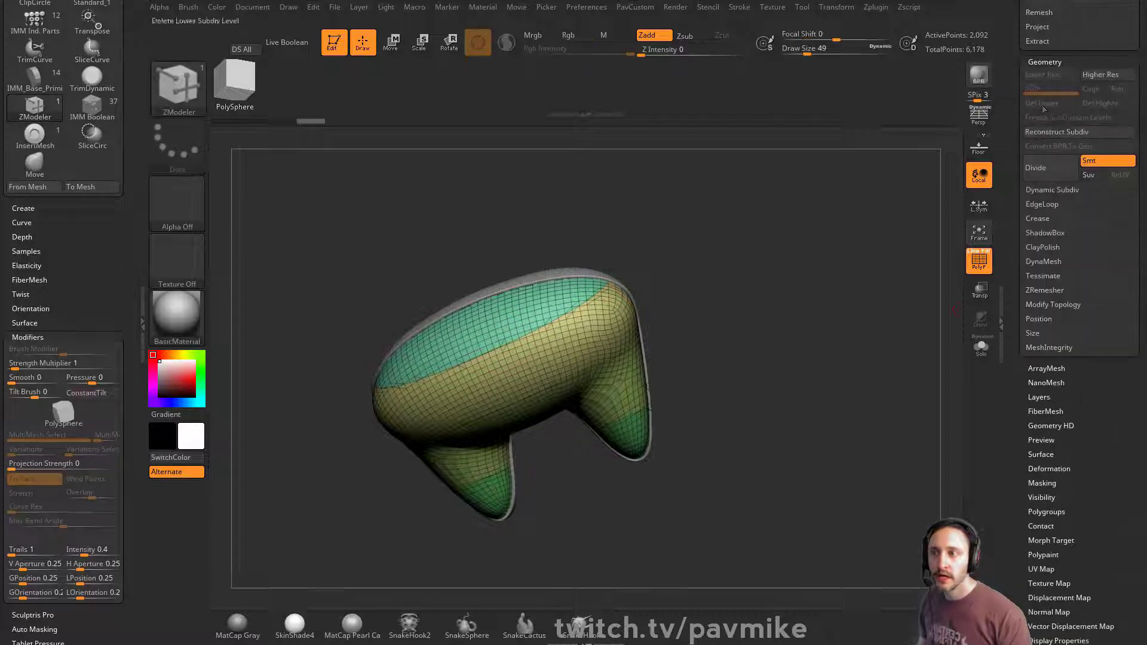
left_click(1046, 204)
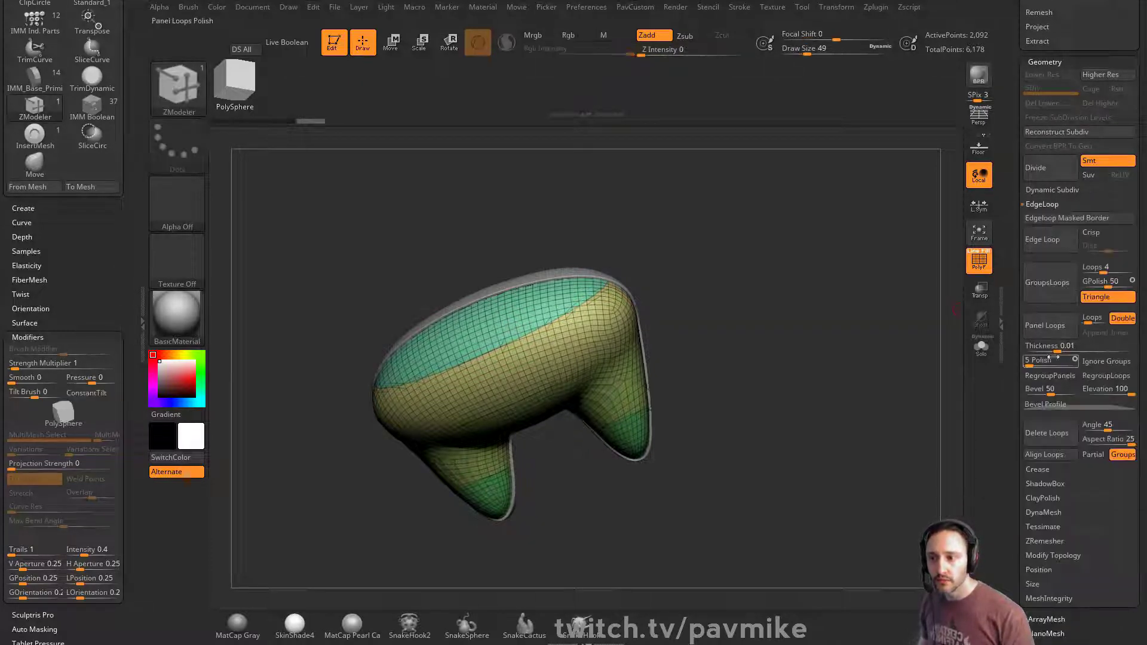
left_click(1056, 326)
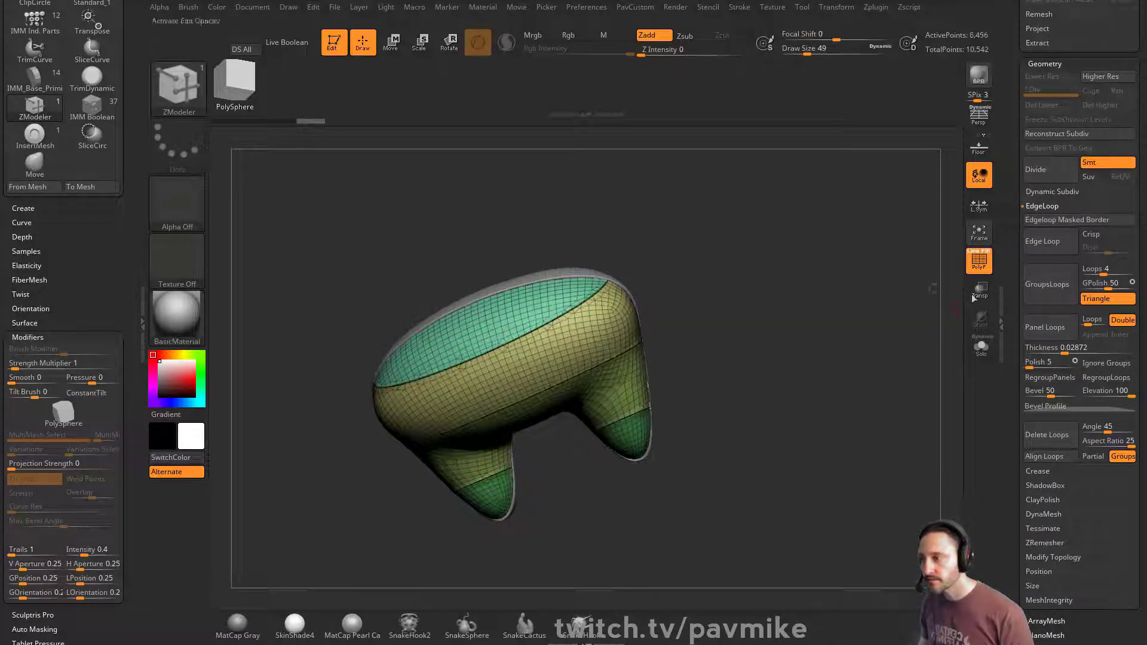
Step: Undo the panel loops on the lower half and set the panel loop thickness to 0.09646
key("ctrl+z")
left_click_drag(1066, 353, 1074, 353)
left_click_drag(891, 286, 881, 371)
key("ctrl+z")
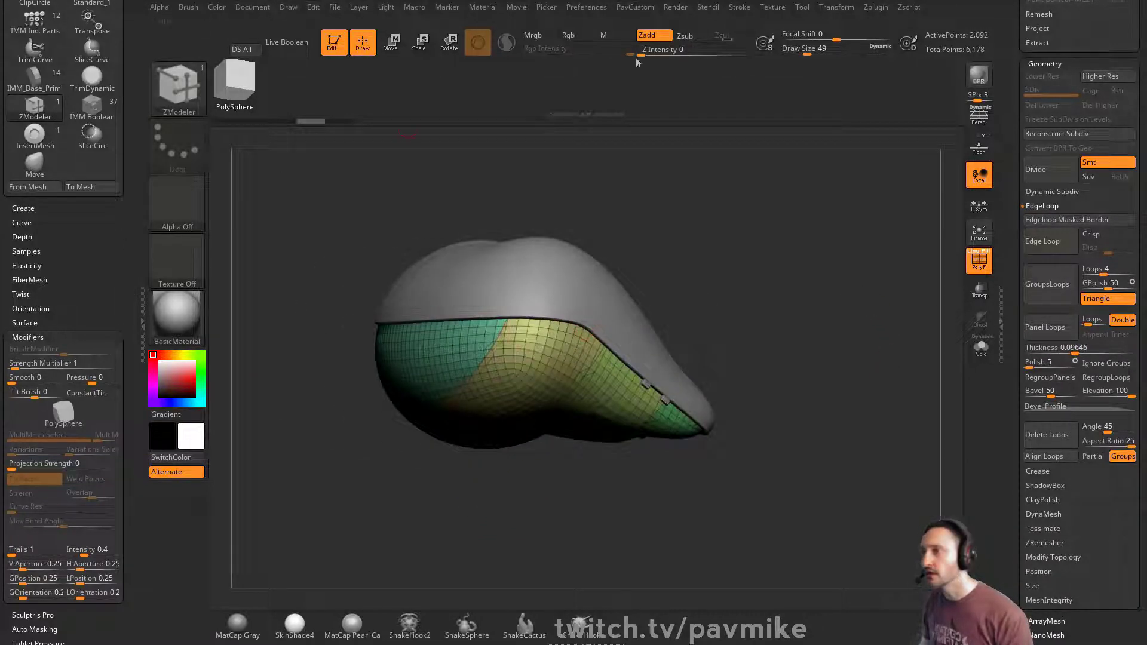
Step: Dock the Zplugin palette and expand its PanelLoop Presets section
left_click(876, 7)
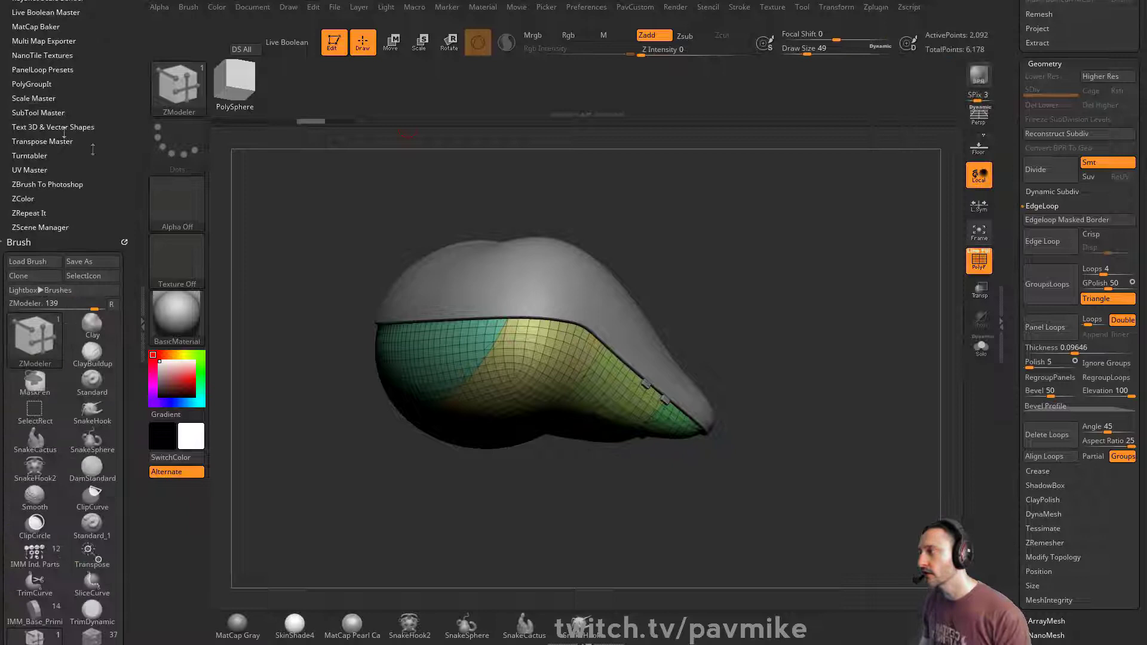
left_click_drag(100, 201, 89, 346)
left_click(58, 210)
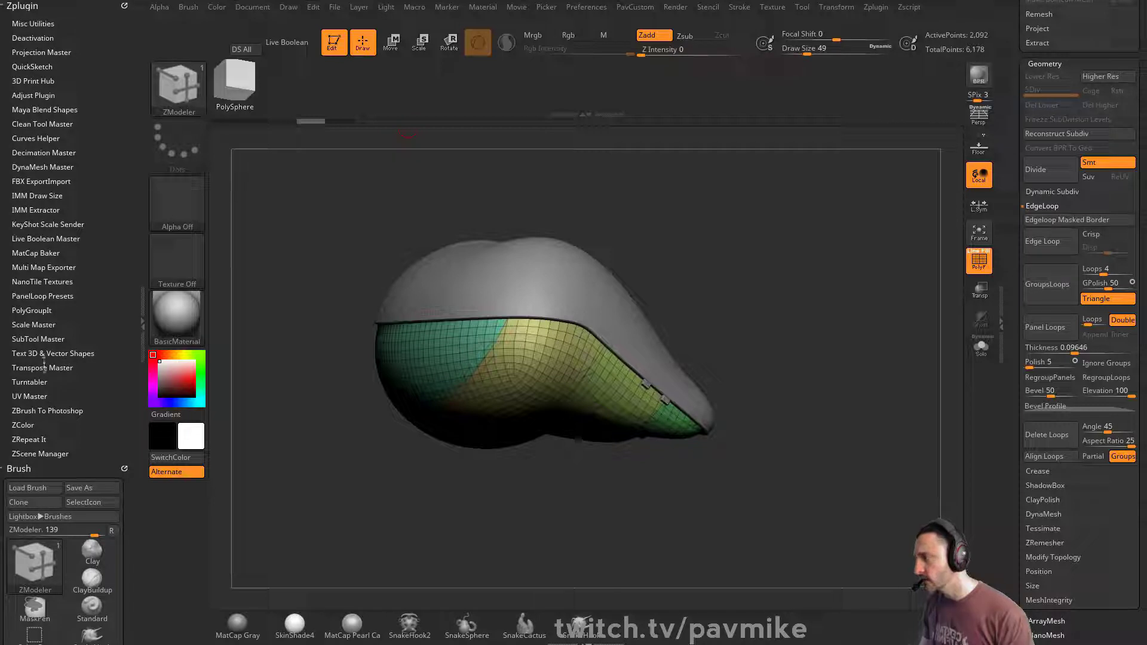
left_click(39, 296)
Step: Leave edit mode, clear the shell from the canvas and choose the Cube3D primitive as the new tool
left_click(339, 42)
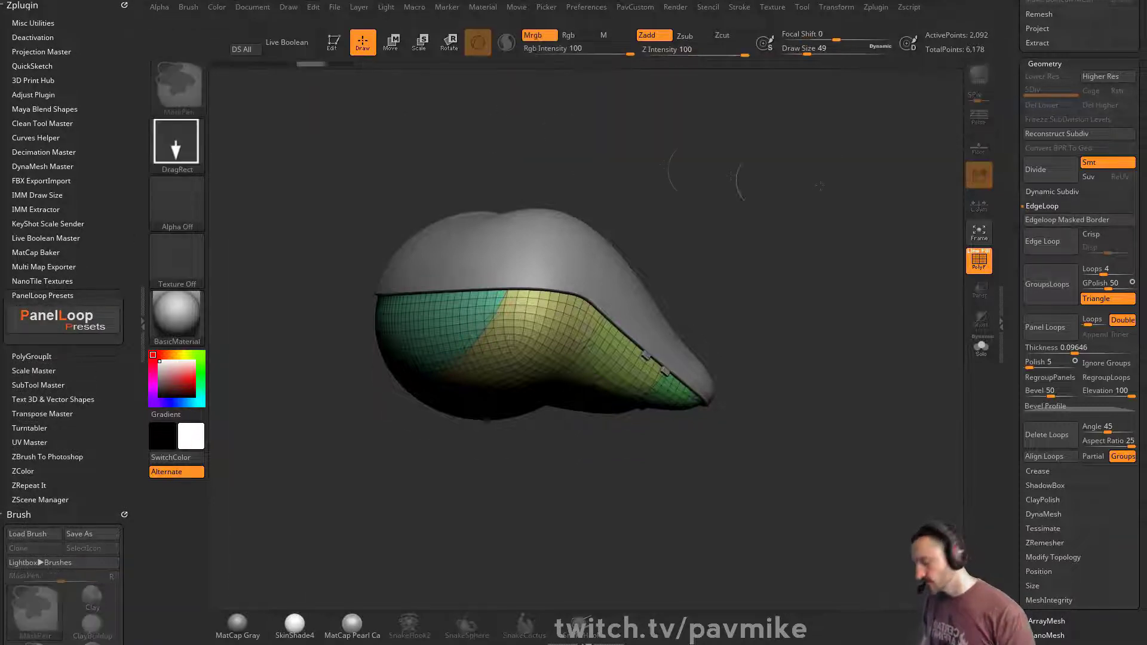
key("ctrl+n")
left_click(1006, 161)
left_click(1056, 188)
left_click(1062, 158)
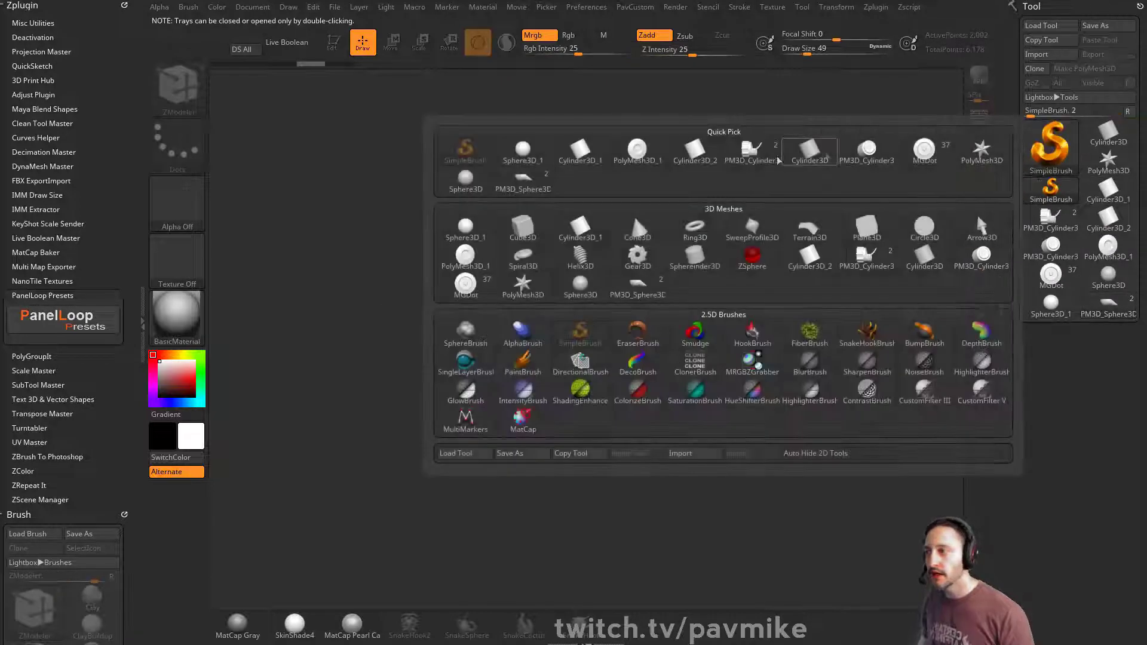
left_click(519, 238)
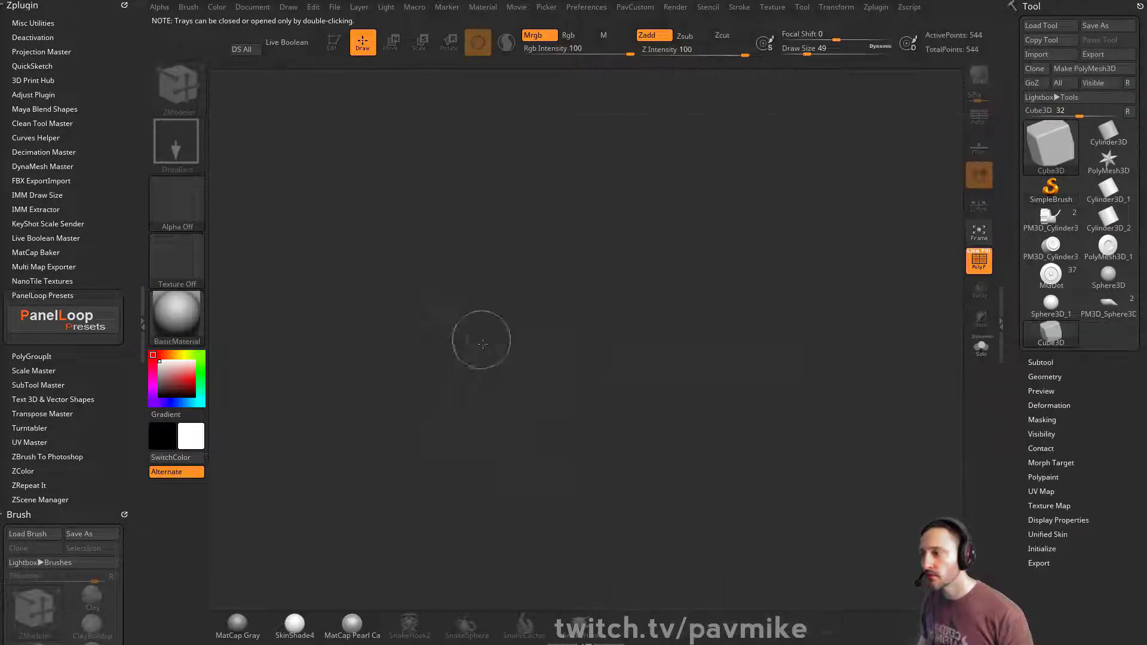
Step: Subdivide the polymesh cube to level 4 with polyframe shown, and delete its lower subdivision levels
key("shift+f")
key("ctrl+d")
key("ctrl+d")
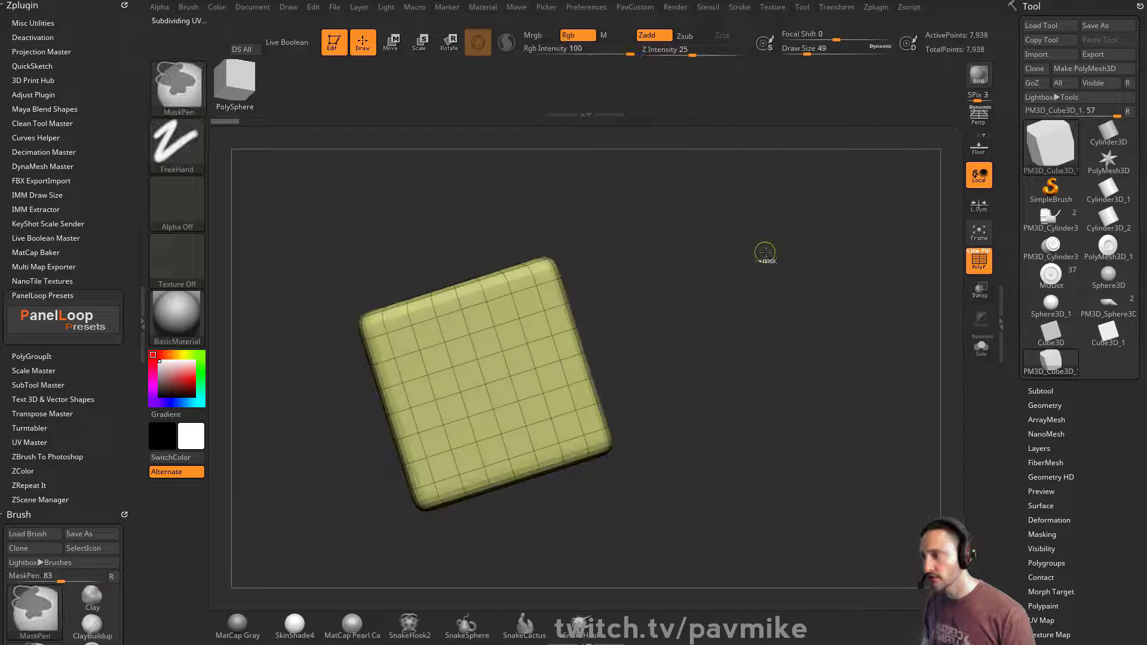
left_click_drag(762, 251, 869, 331)
key("ctrl")
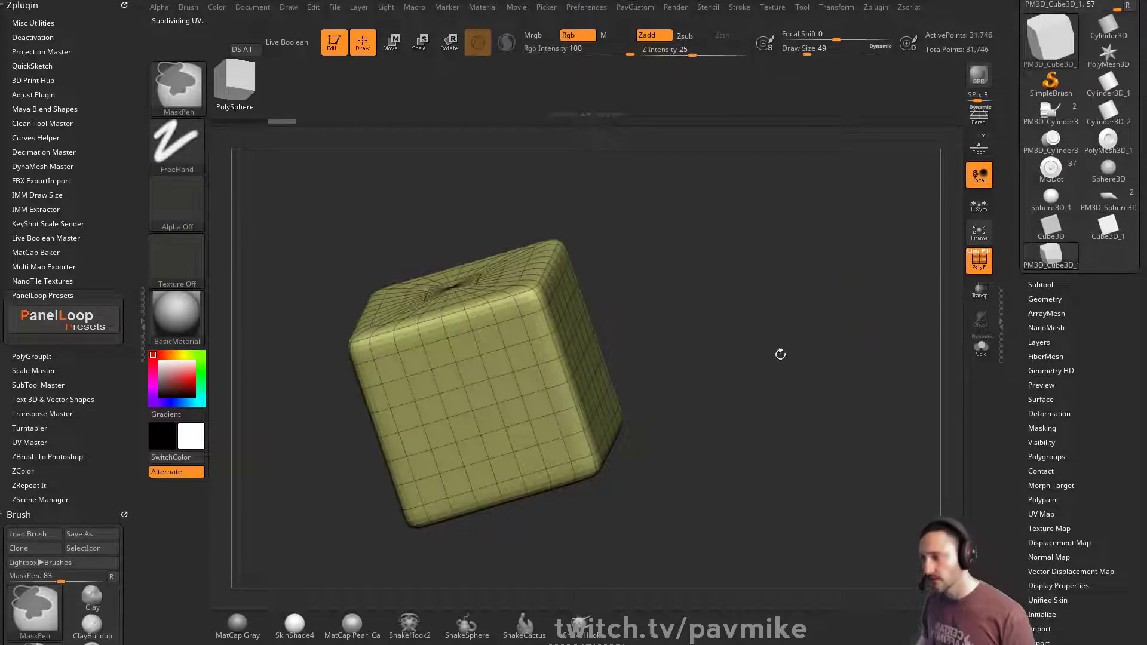
left_click_drag(780, 354, 910, 272, "shift")
left_click(1054, 300)
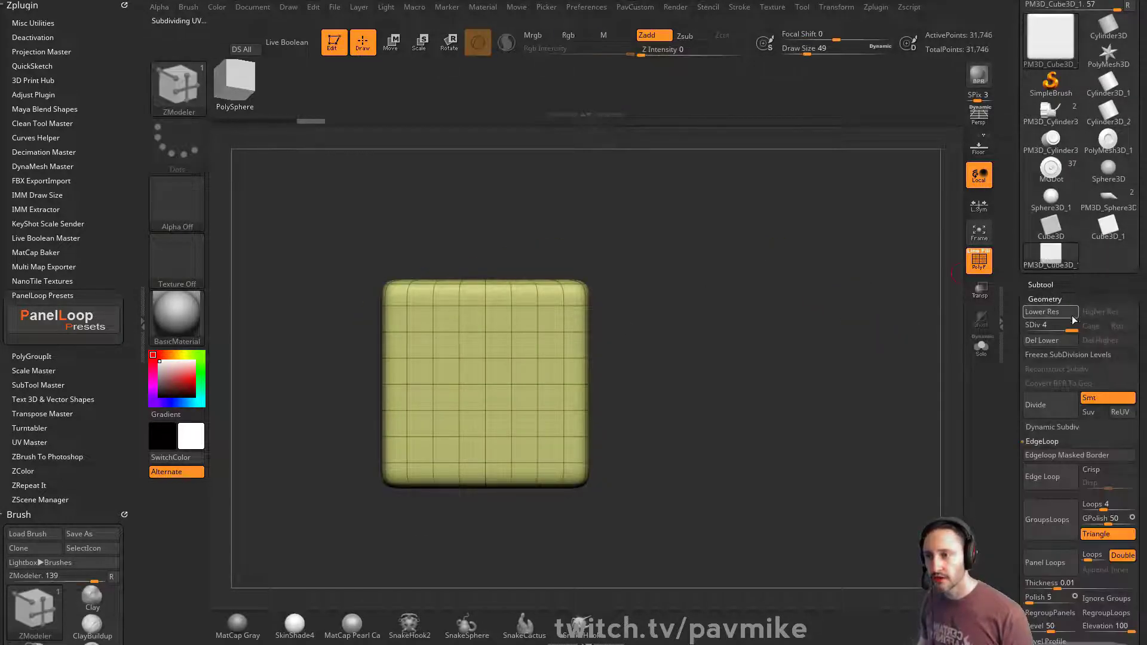
left_click(1047, 341)
Step: Slice the cube into upper and lower polygroups with a SliceCurve that bends down towards one side
key("ctrl+shift")
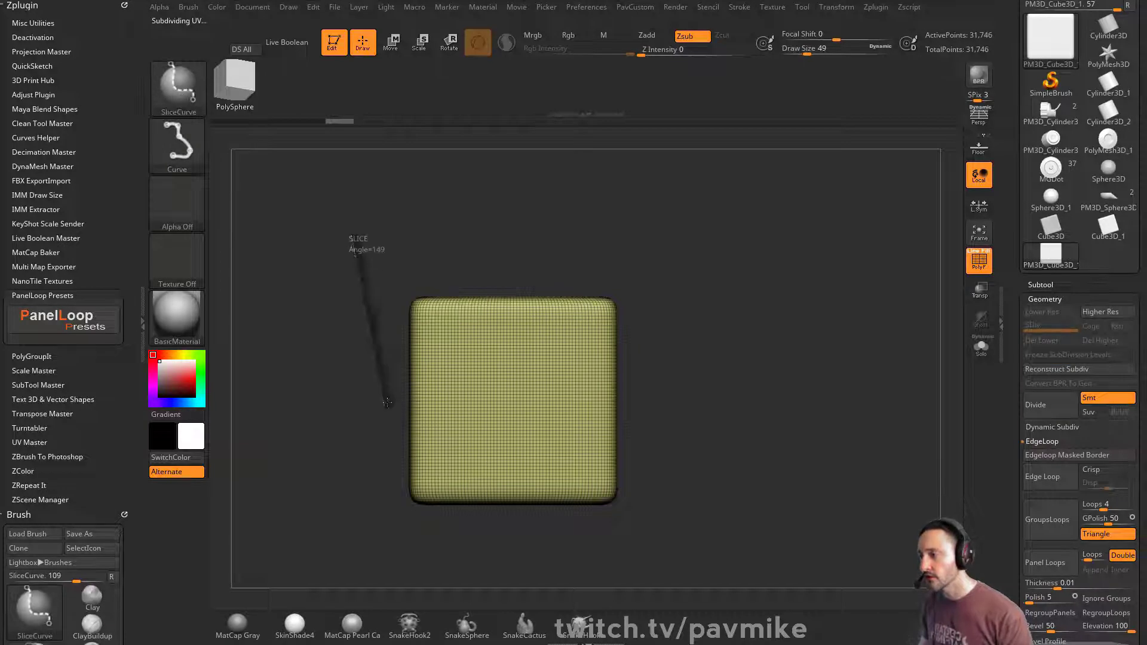
mouse_move(387, 403)
left_mouse_down("ctrl+shift")
mouse_move(627, 397)
mouse_move(615, 542)
left_mouse_up("ctrl+shift")
mouse_move(794, 359)
left_mouse_down()
mouse_move(792, 278)
mouse_move(813, 263)
left_mouse_up()
Step: Apply the third Shell preset from PanelLoop Presets to the sliced cube
left_click(67, 329)
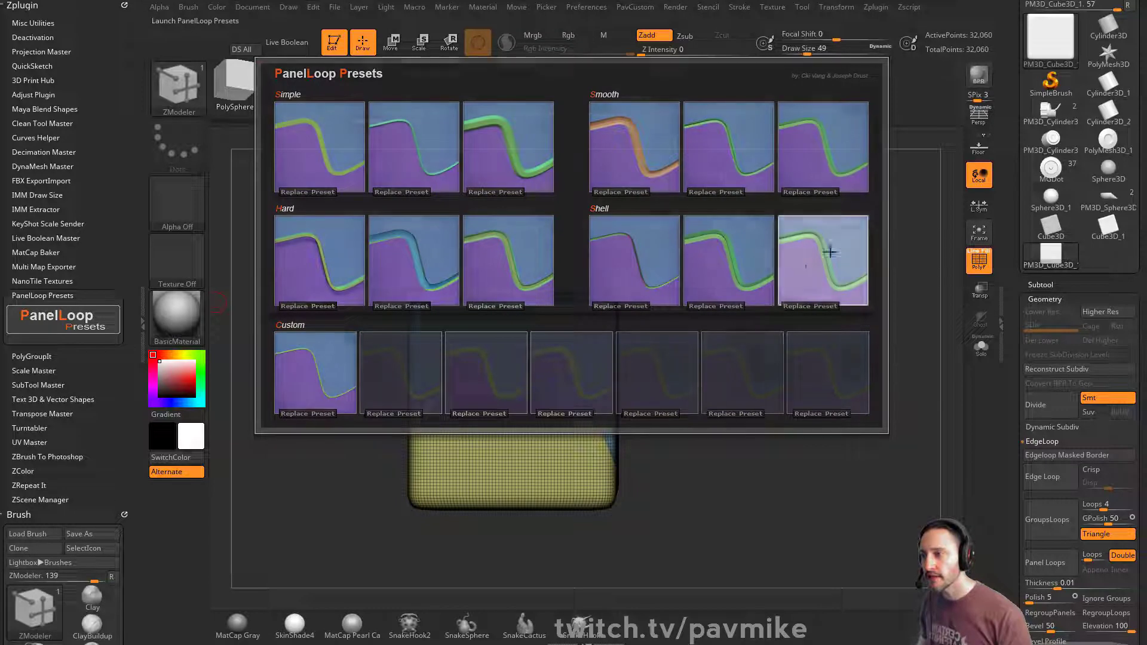
left_click(826, 248)
left_click(521, 290)
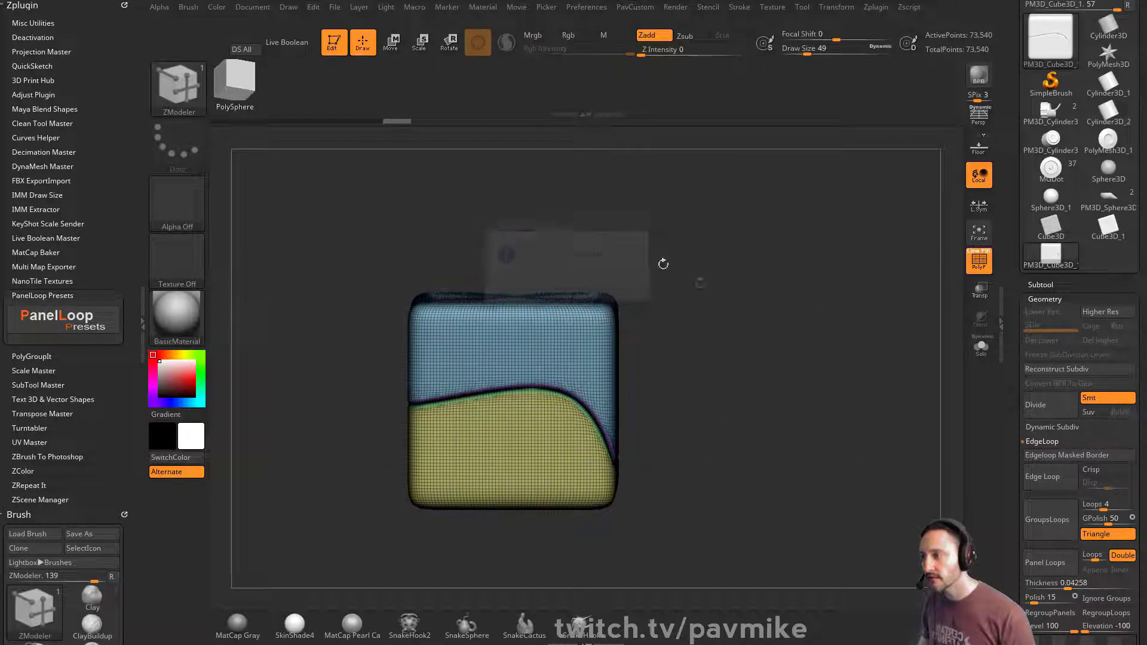
Step: Inspect the panelled cube without polyframe, isolating the upper panel to check its thickness and the seam around it
left_click_drag(899, 299, 929, 298)
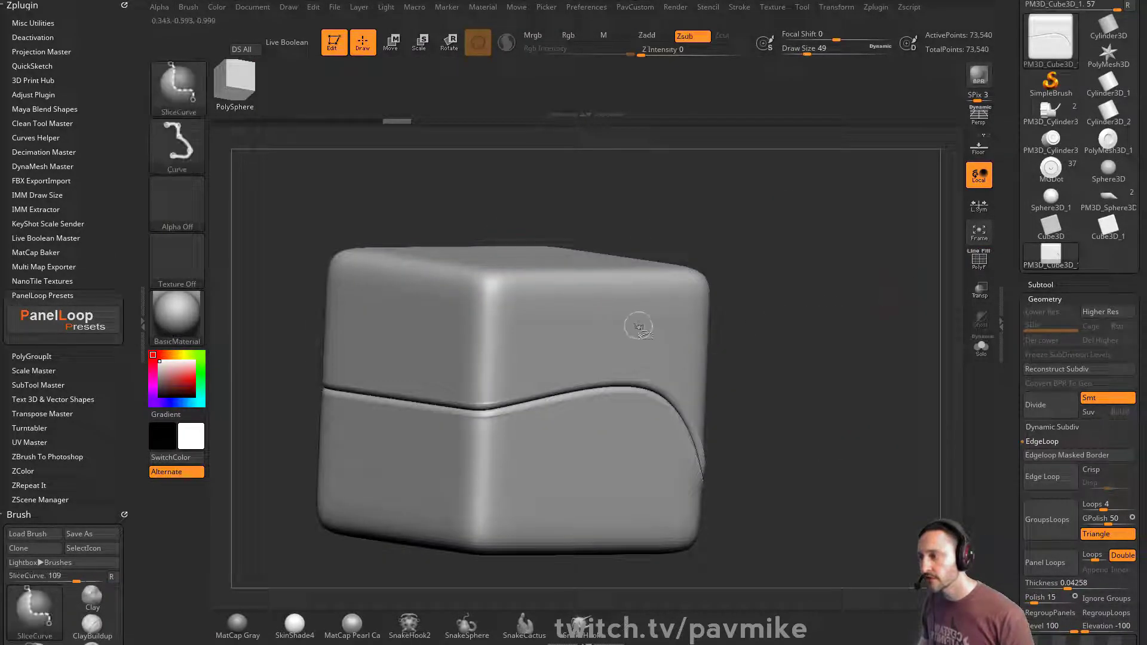
left_click(638, 326, "ctrl+shift")
left_click_drag(850, 299, 863, 265)
key("ctrl+shift+a")
left_click(887, 315, "ctrl+shift")
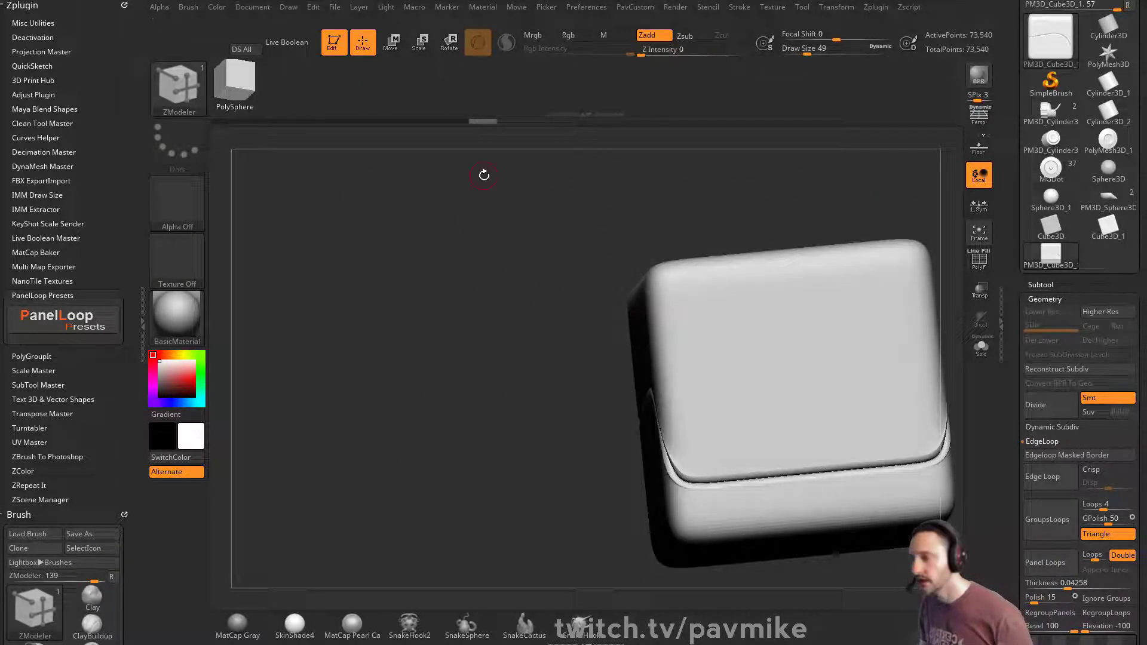
mouse_move(513, 220)
left_mouse_down("alt")
mouse_move(448, 238)
mouse_move(451, 206)
left_mouse_up("alt")
mouse_move(725, 203)
left_mouse_down("shift")
mouse_move(786, 221)
mouse_move(687, 239)
left_mouse_up("shift")
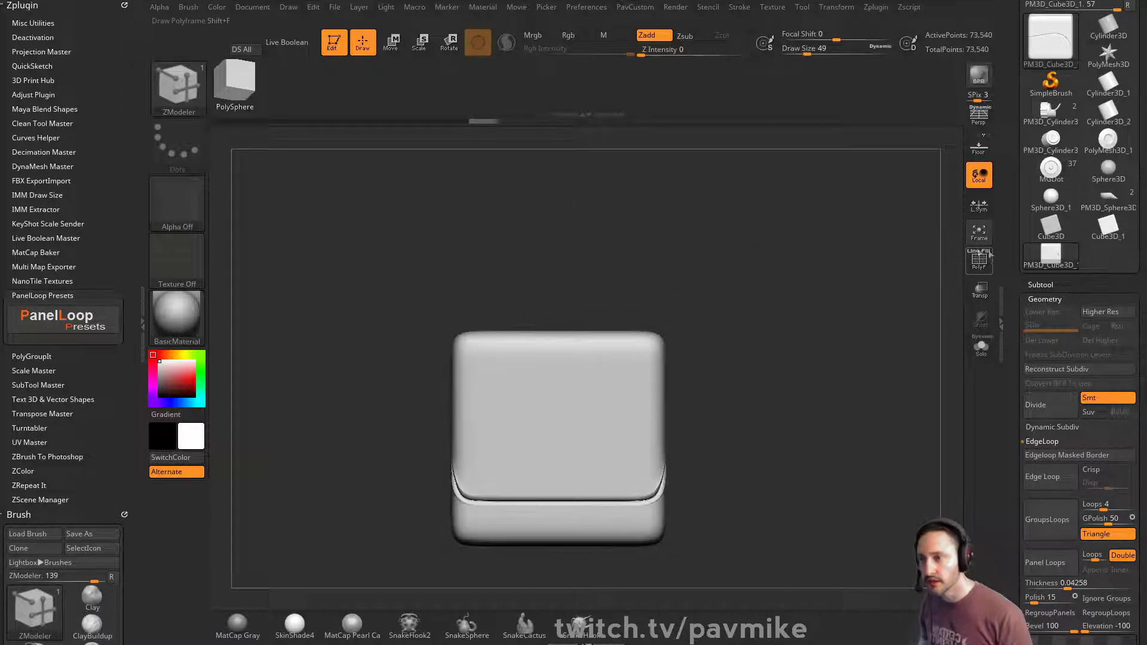
Step: Switch to the IMM Boolean brush and choose the elongated insert mesh with two screw heads
left_click(1036, 282, "shift")
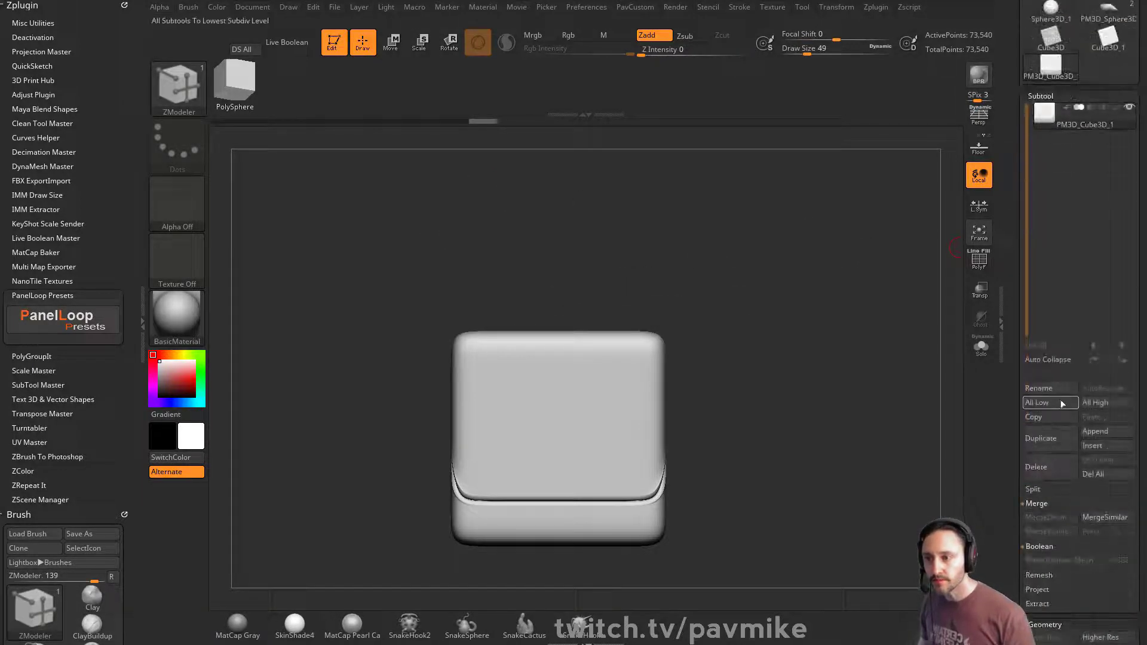
key("b")
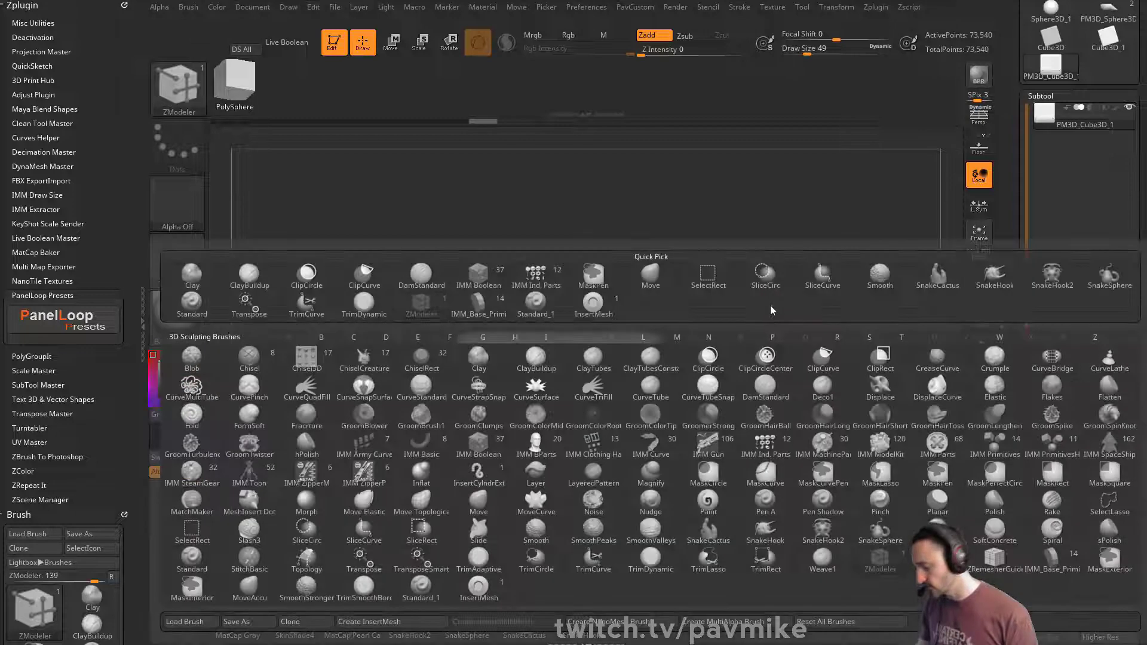
key("i")
left_click(484, 442)
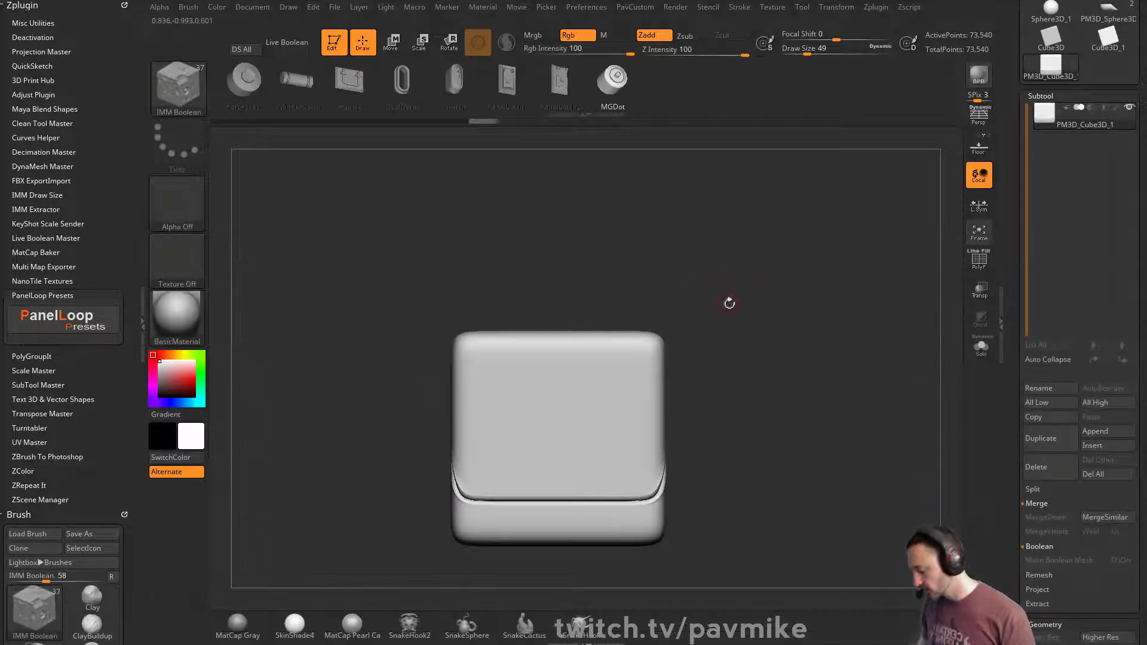
key("m")
left_click(705, 371)
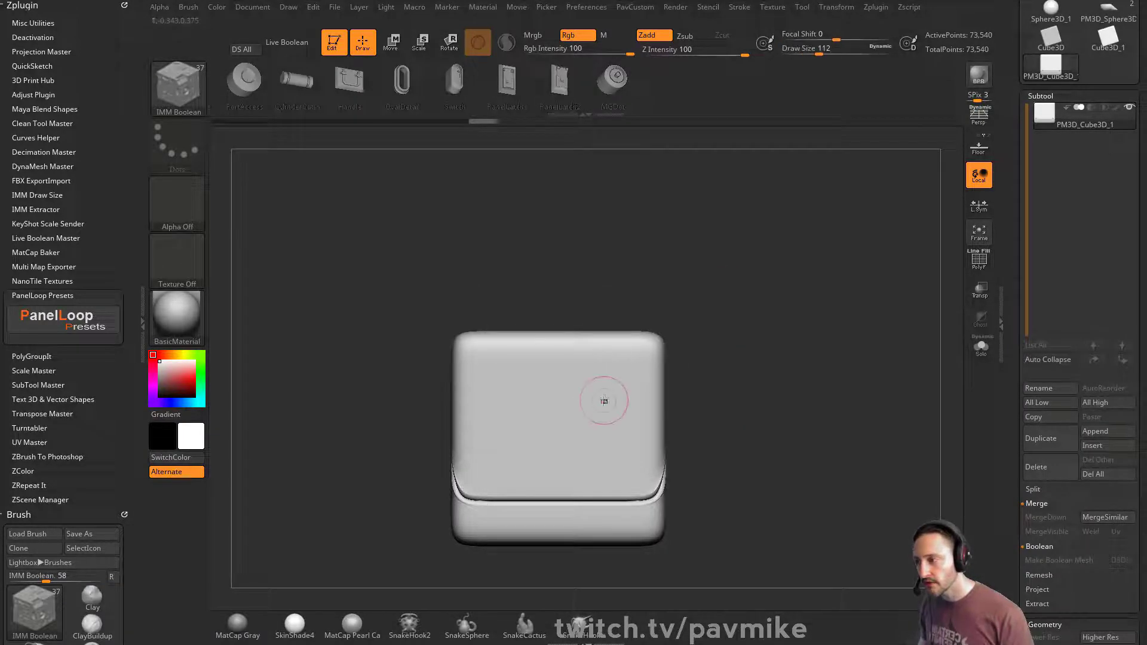
Step: Draw a mirrored pair of two-screw inserts on the upper panel, above the curved seam on the cube's side
key("ctrl+z")
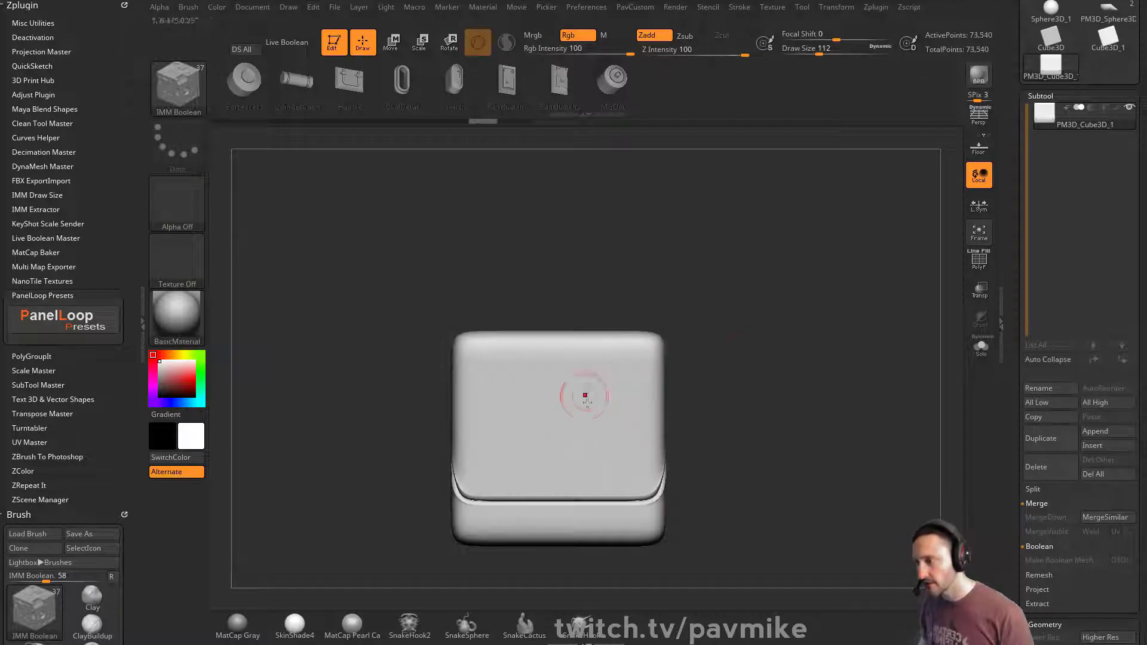
right_click_drag(586, 396, 514, 399, "shift")
right_click_drag(656, 399, 595, 394, "alt")
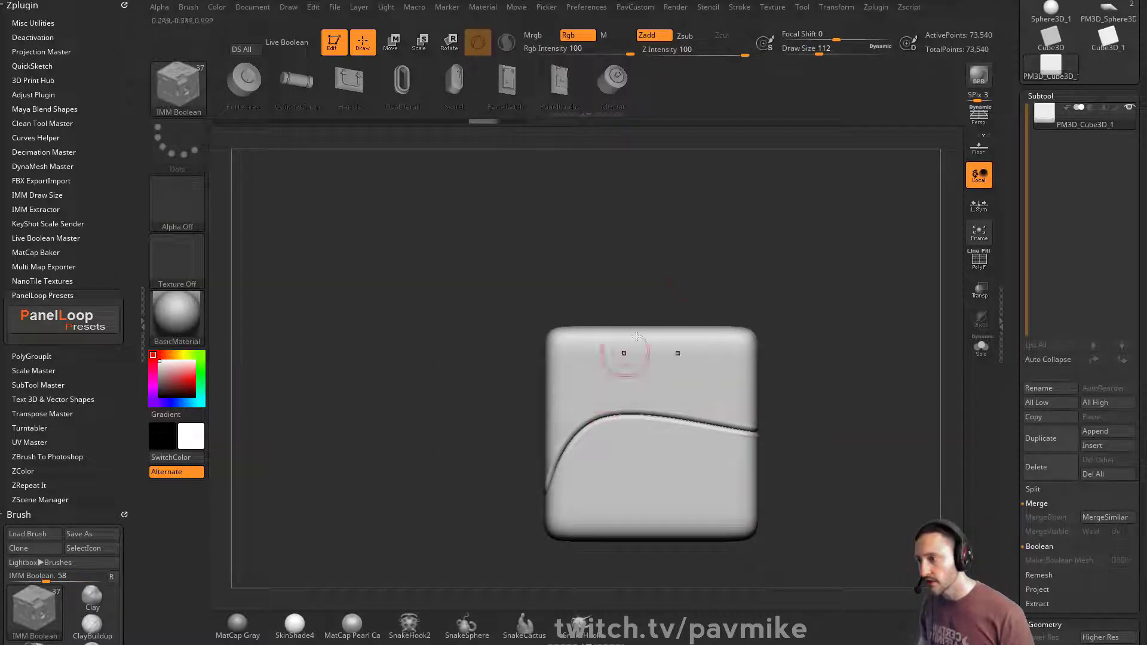
right_click_drag(636, 336, 736, 281)
left_click_drag(601, 396, 601, 427)
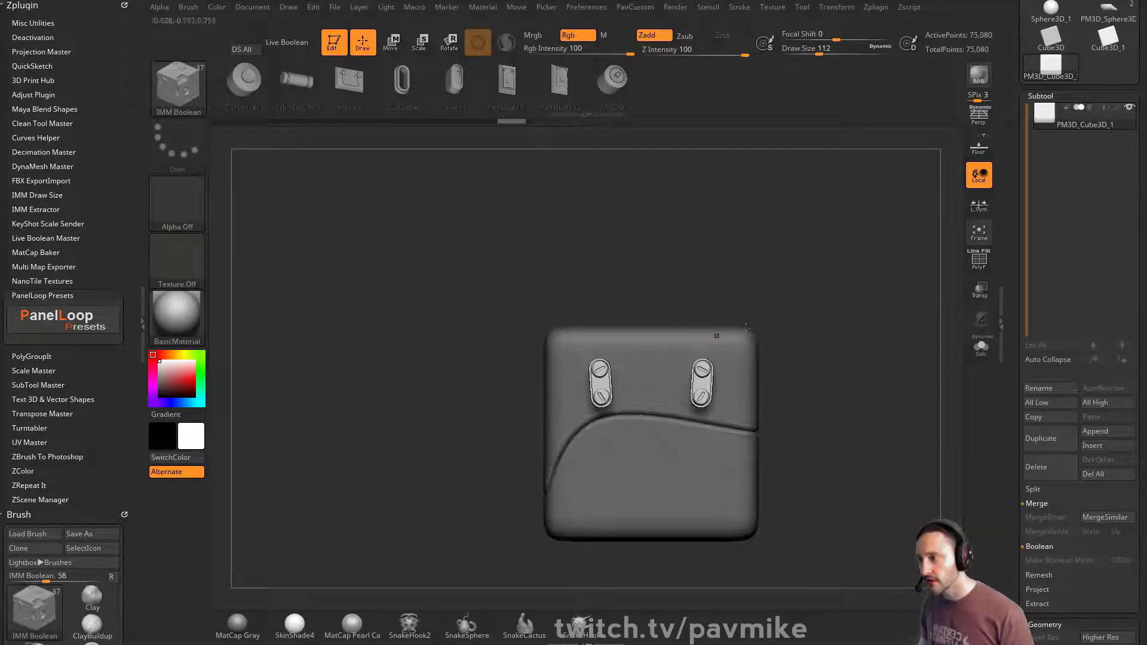
right_click_drag(717, 336, 864, 288)
Step: Split the unmasked inserts into their own subtool and turn on Live Boolean
key("grave")
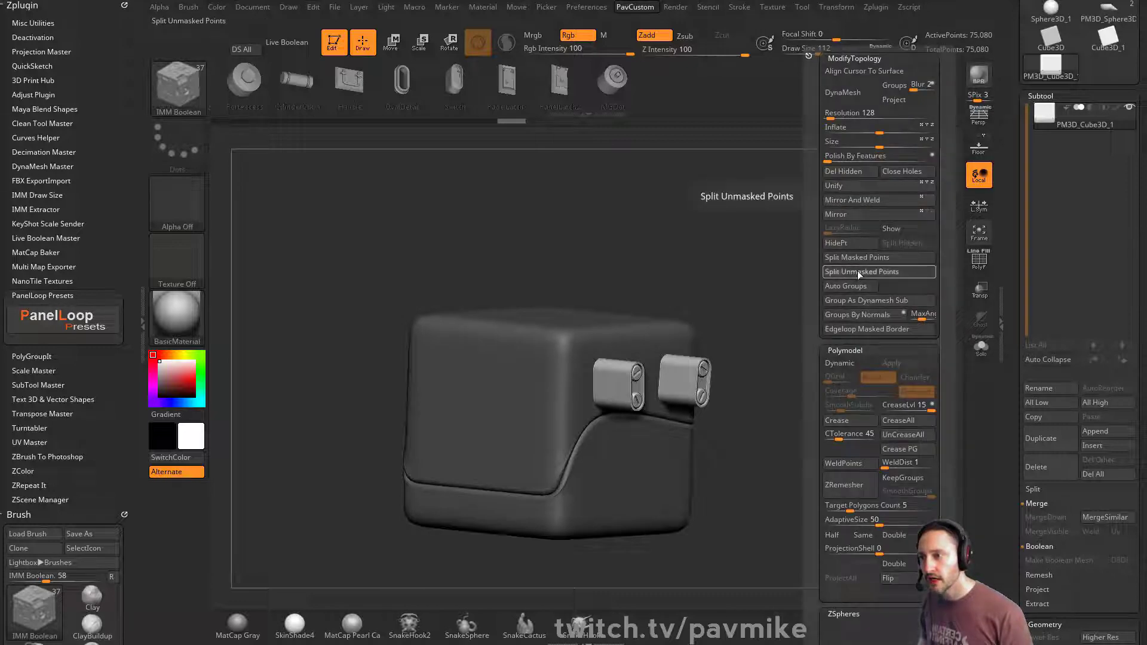
left_click(859, 273)
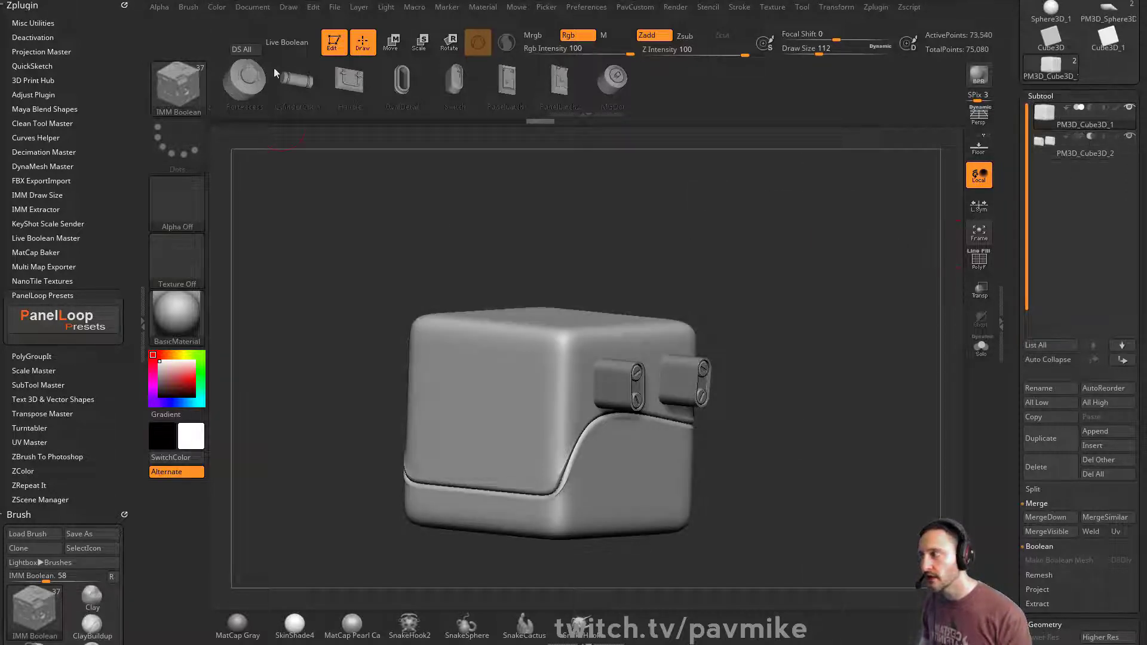
left_click(287, 42)
Step: Select the inserts' subtool and move it outward along its depth axis by about 0.06 so the recesses become shallower
left_click_drag(563, 235, 721, 351)
key("w")
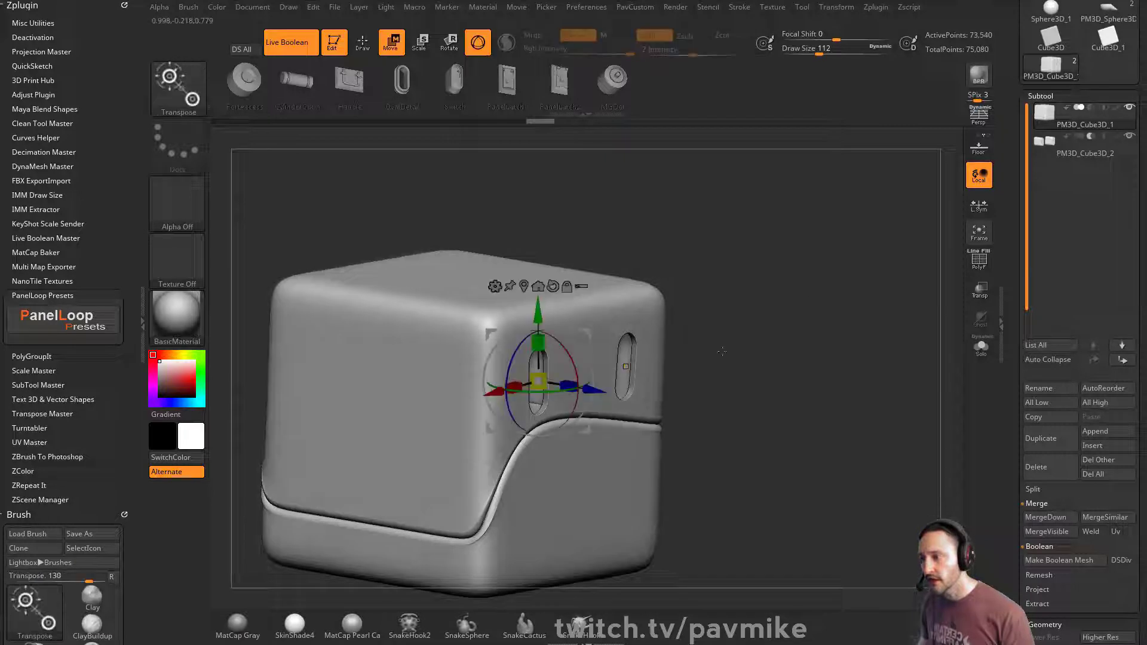
left_click(1102, 154)
left_click_drag(597, 390, 584, 359)
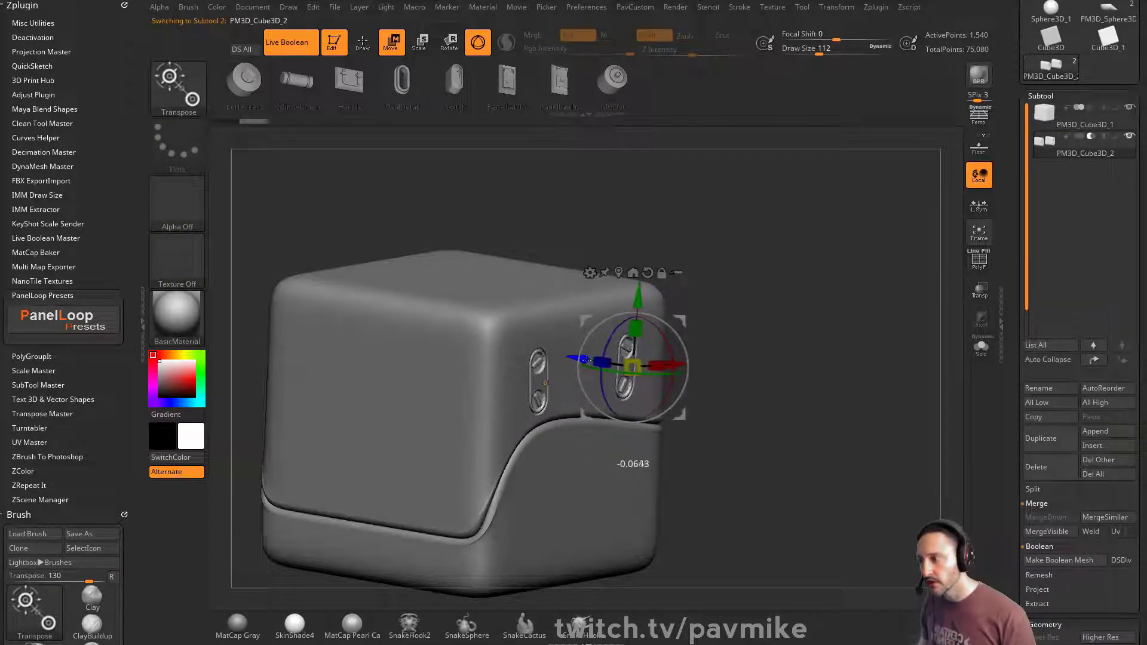
key("q")
Step: Switch to the Standard brush, check the inserts' wireframe and reselect the cube's subtool
left_click(987, 264)
key("b")
key("s")
key("t")
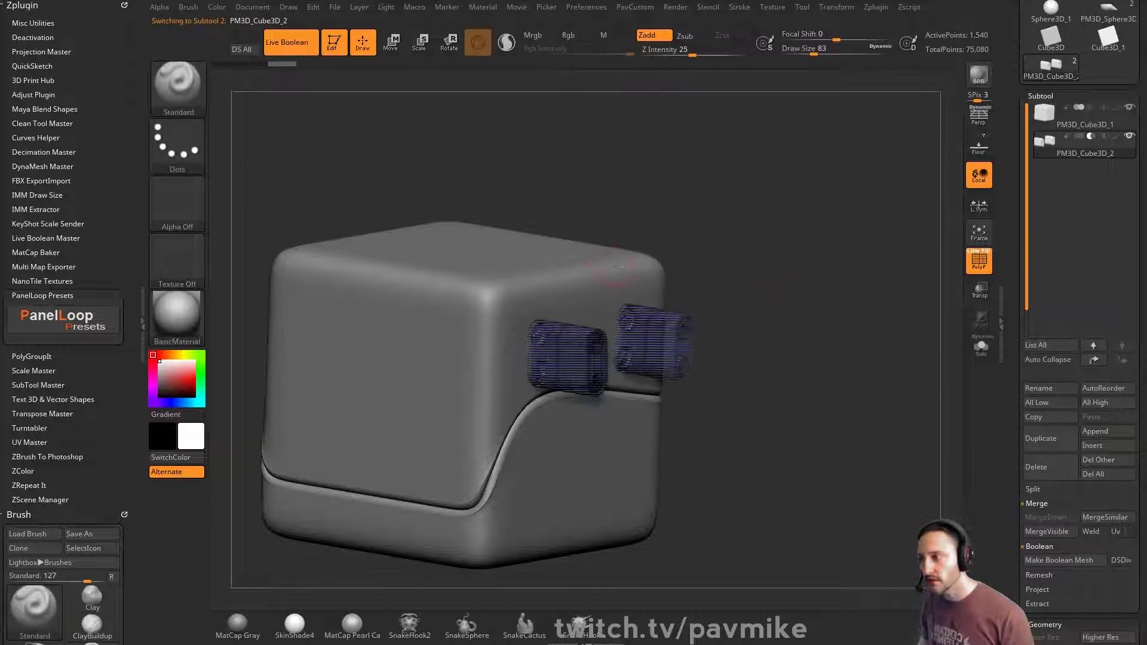
left_click(616, 263, "alt")
left_click(980, 269)
left_click_drag(831, 263, 893, 278, "alt")
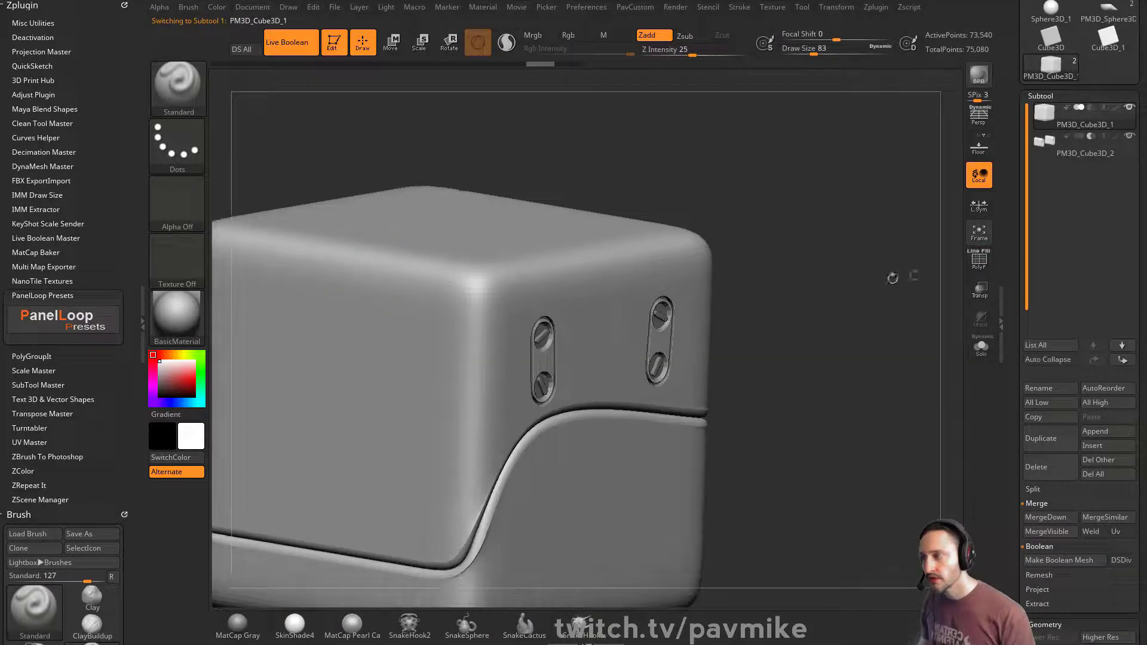
Step: Isolate the cube's whole upper panel and split the hidden lower panel into a separate subtool
left_click(664, 266, "ctrl+shift")
key("ctrl+shift+a")
key("grave")
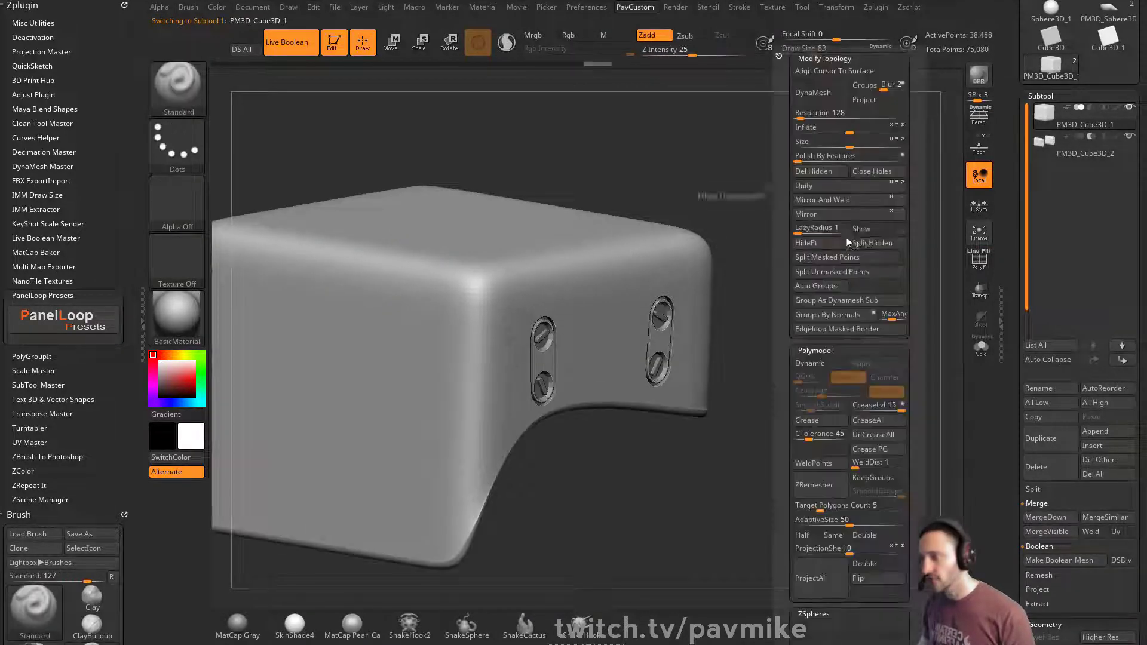
left_click(872, 244)
left_click_drag(875, 246, 931, 246, "alt")
Step: Solo the upper panel with polyframe on and switch to the ZModeler brush at draw size 33
left_click(979, 261)
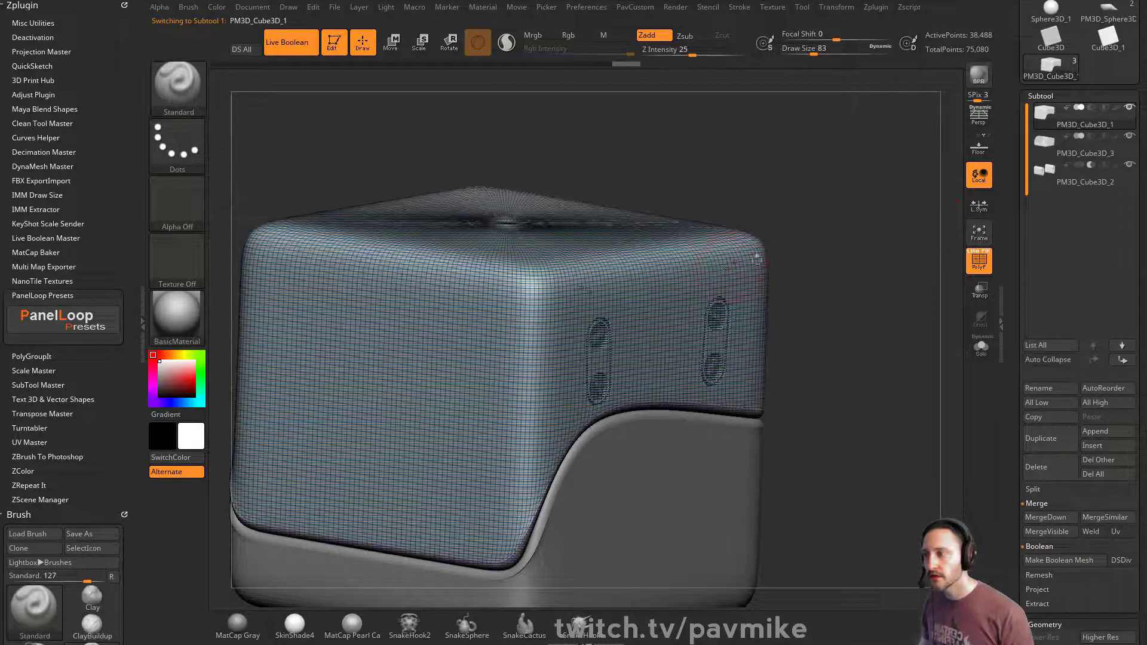
left_click(980, 347)
key("s")
mouse_move(937, 325)
left_mouse_down("alt")
mouse_move(895, 333)
mouse_move(827, 307)
left_mouse_up("alt")
key("b")
key("z")
key("m")
key("space")
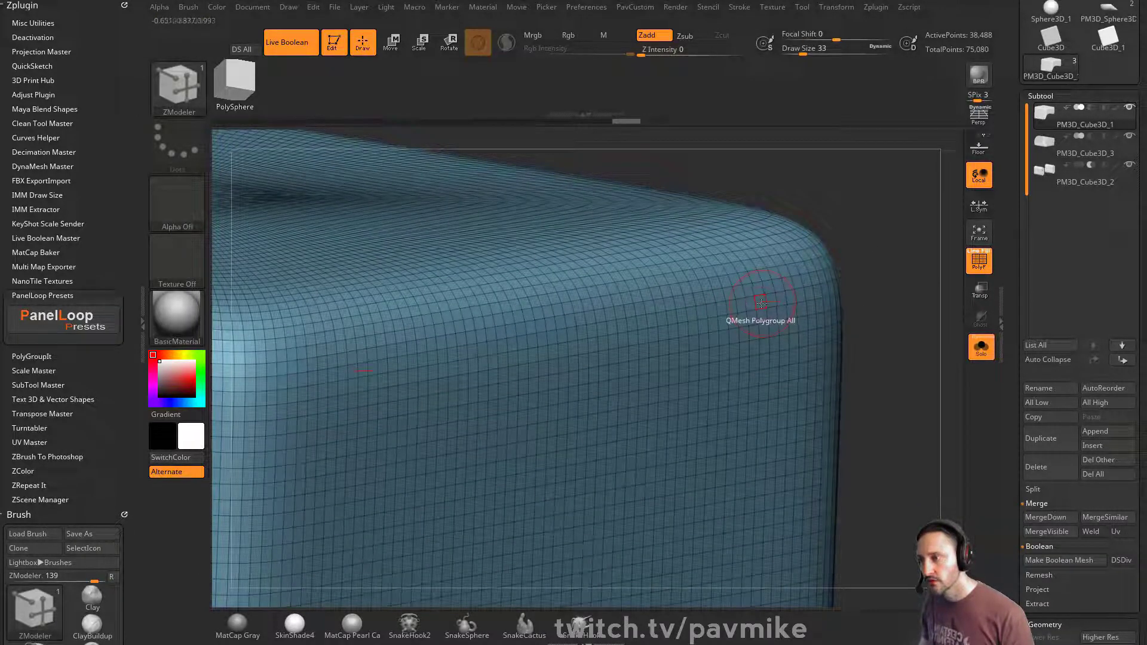
left_click_drag(855, 274, 879, 277)
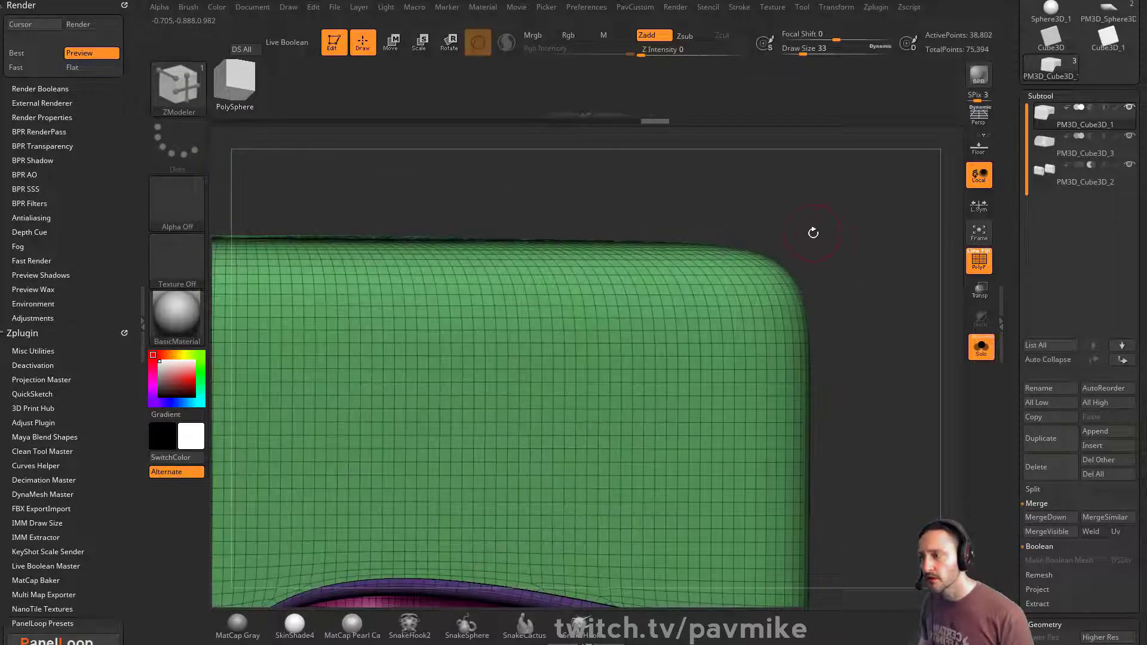
Step: Isolate the upper panel's outer green polygroup for inspection and restore the visibility of the whole panel
key("c")
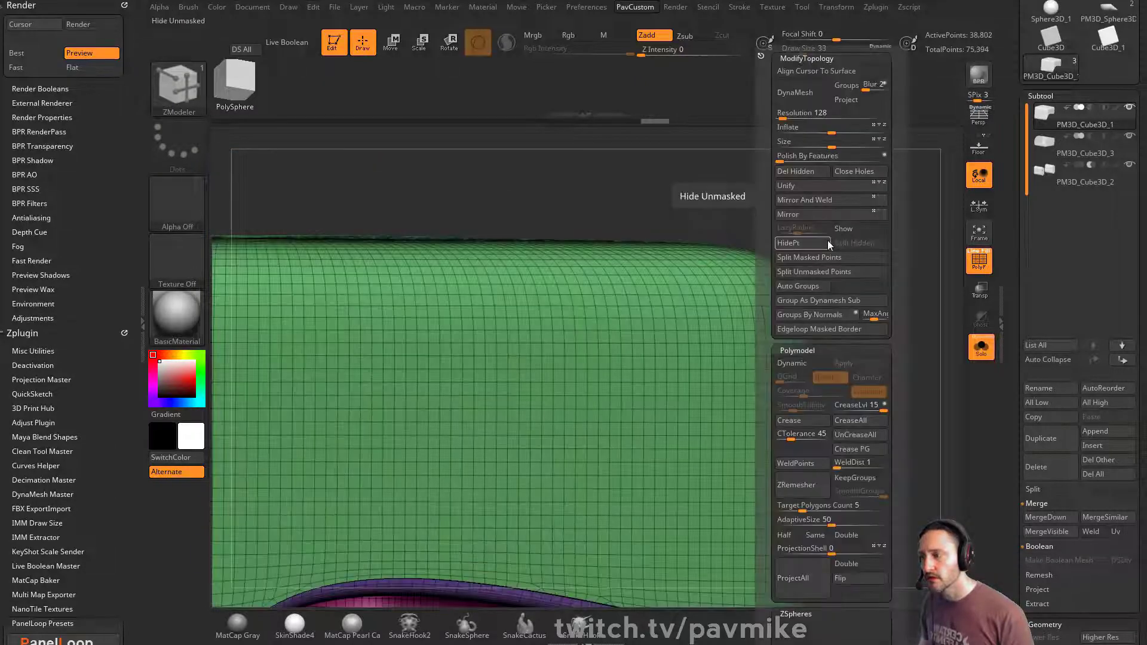
key("space")
right_click_drag(700, 306, 669, 281, "ctrl")
right_click_drag(561, 292, 621, 296)
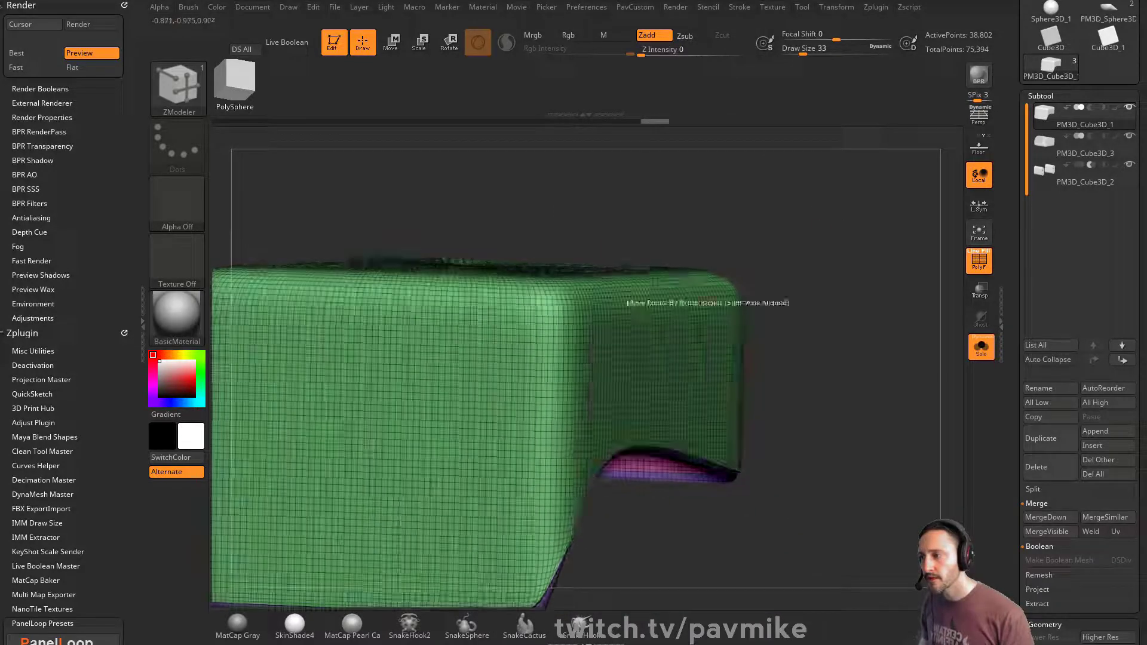
key("ctrl+shift")
left_click(663, 307, "ctrl+shift")
left_click(850, 286, "ctrl")
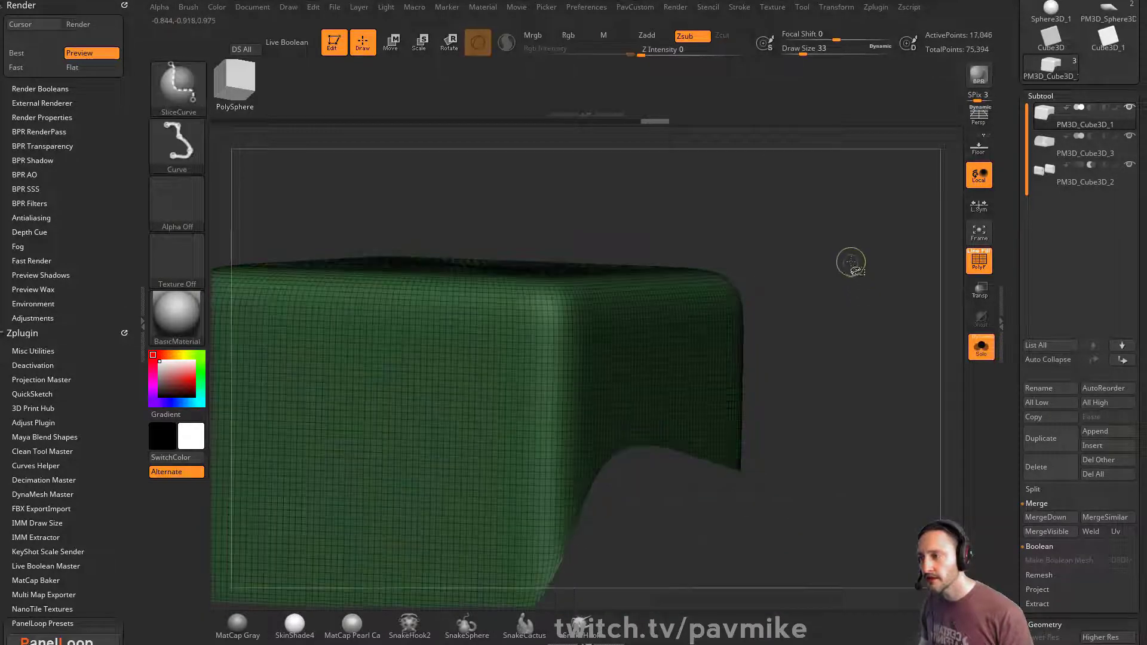
left_click(855, 261, "ctrl+shift")
left_click(865, 259, "ctrl")
Step: Isolate the panel's inner pink polygroup, show the whole panel again and examine the shell from several sides
key("c")
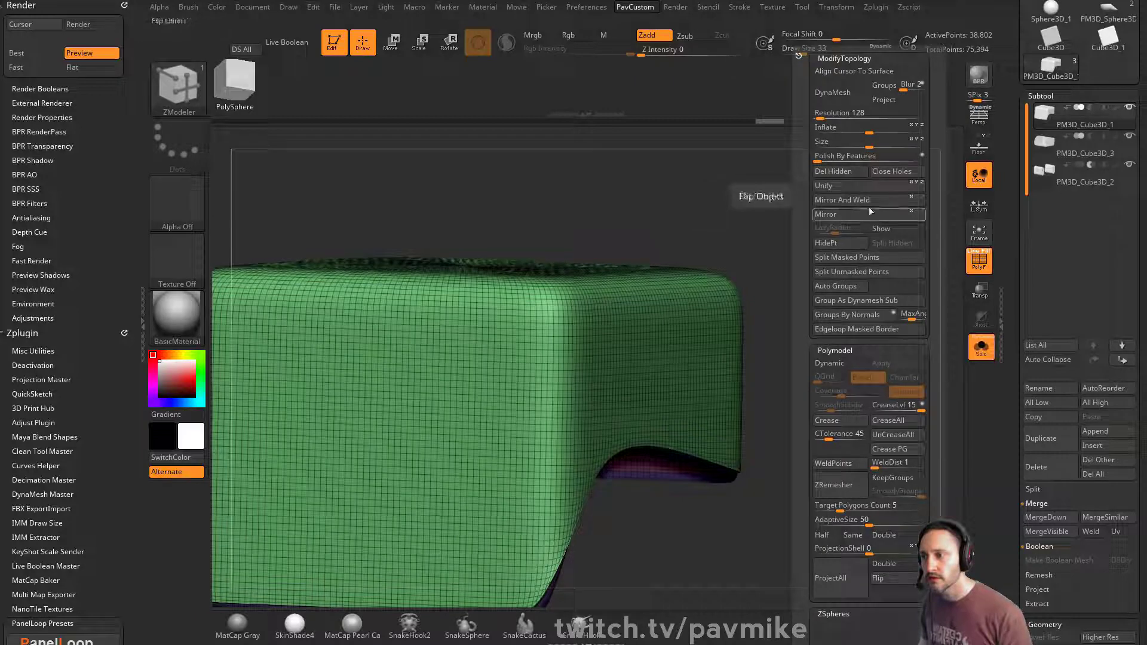
left_click_drag(876, 131, 893, 132)
left_click_drag(839, 293, 886, 204)
left_click(688, 271, "ctrl+shift")
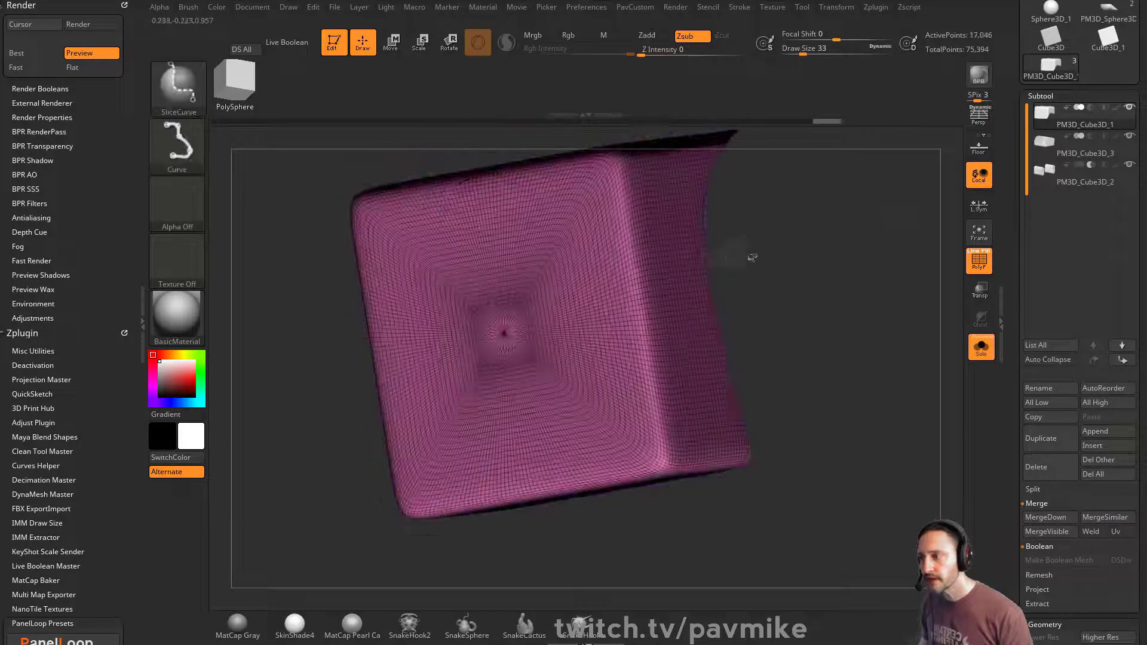
left_click(819, 294, "ctrl")
left_click(881, 230, "ctrl+shift")
left_click(886, 227, "ctrl")
key("space")
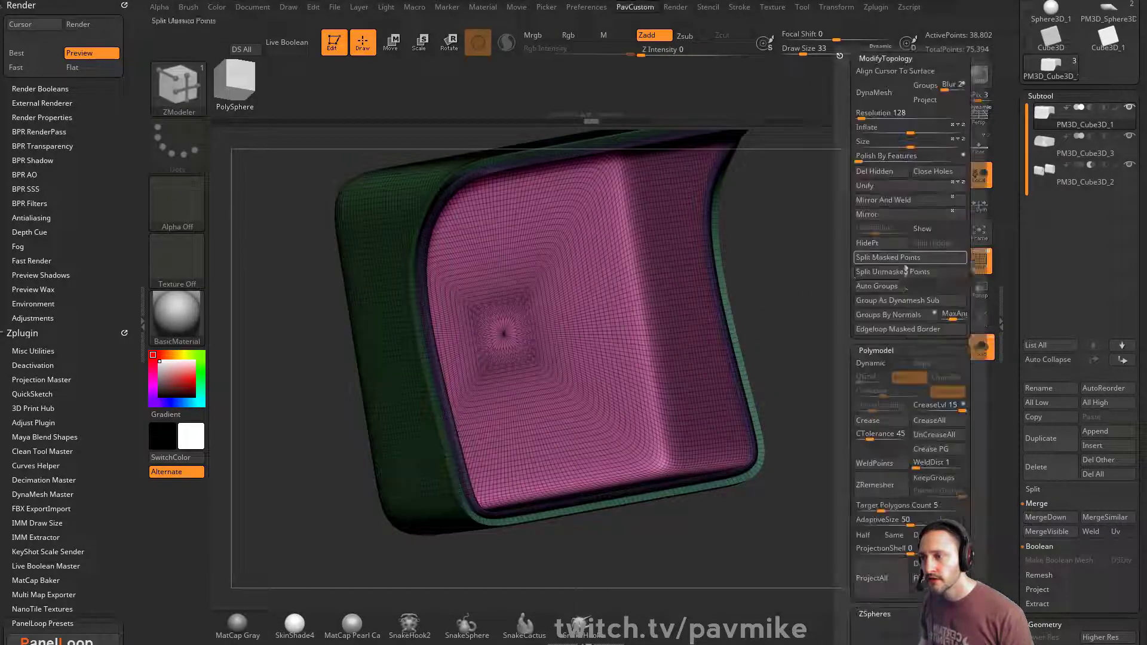
left_click_drag(750, 269, 896, 256)
key("space")
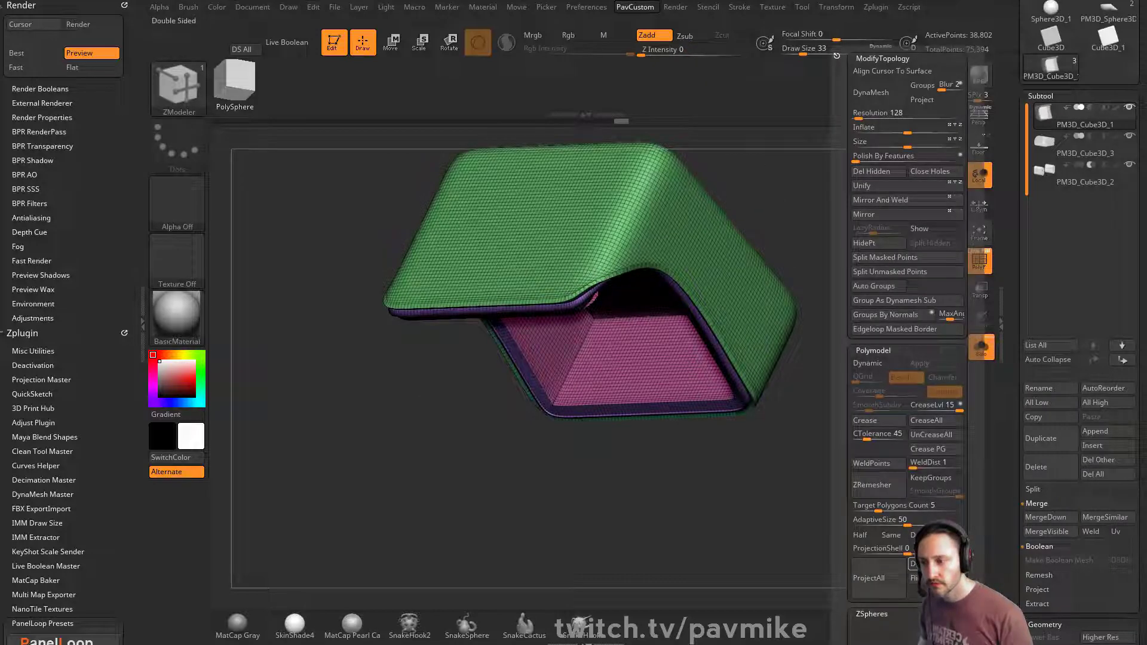
left_click_drag(795, 388, 980, 275)
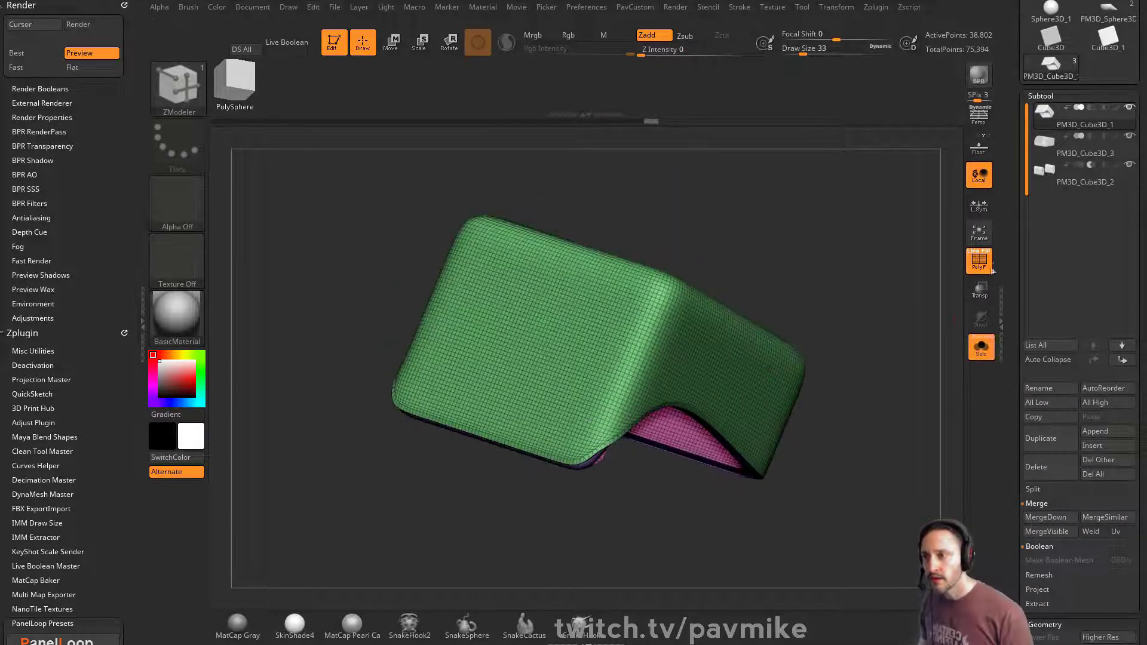
Step: Turn off polyframe and Solo and enable Live Boolean to show the complete cube with its insert recesses
left_click_drag(889, 275, 973, 323)
left_click(979, 261)
left_click(981, 349)
left_click_drag(898, 239, 906, 276)
key("ctrl+b")
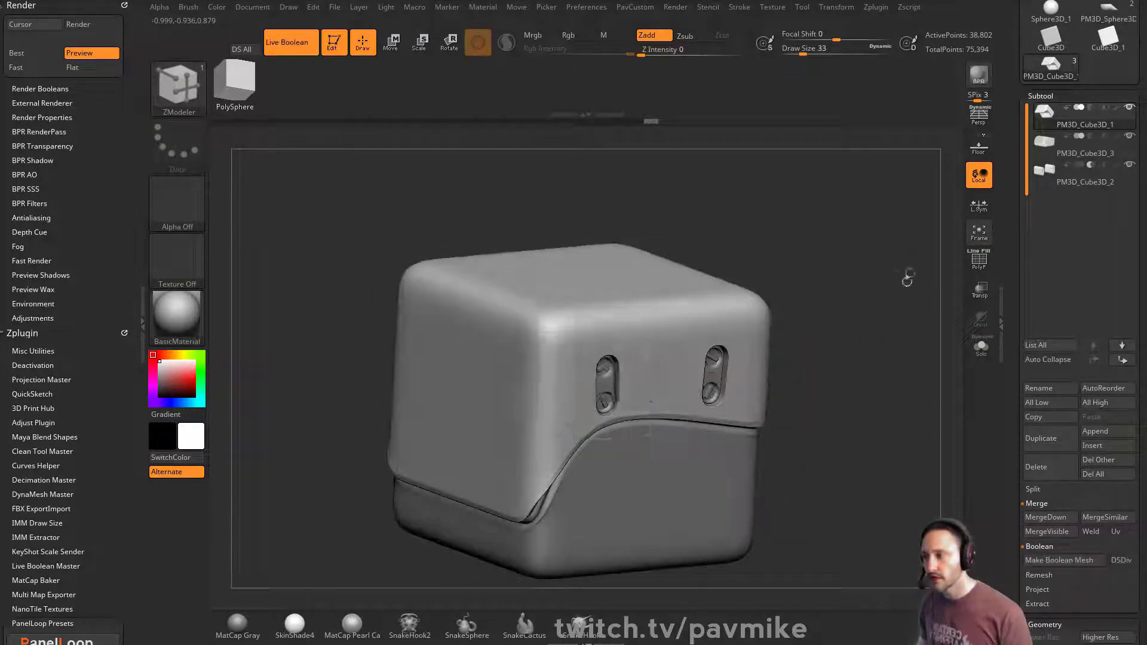
Step: Activate the Move gizmo and make the inserts' subtool PM3D_Cube3D_2 active
key("w")
left_click(605, 382)
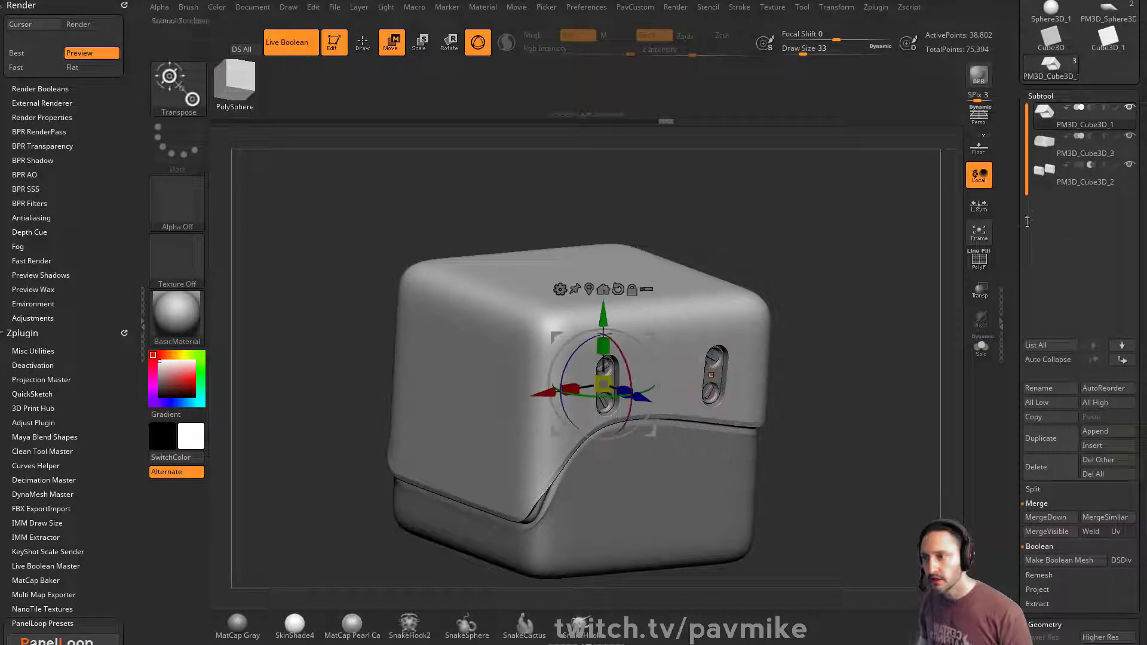
left_click(1071, 186)
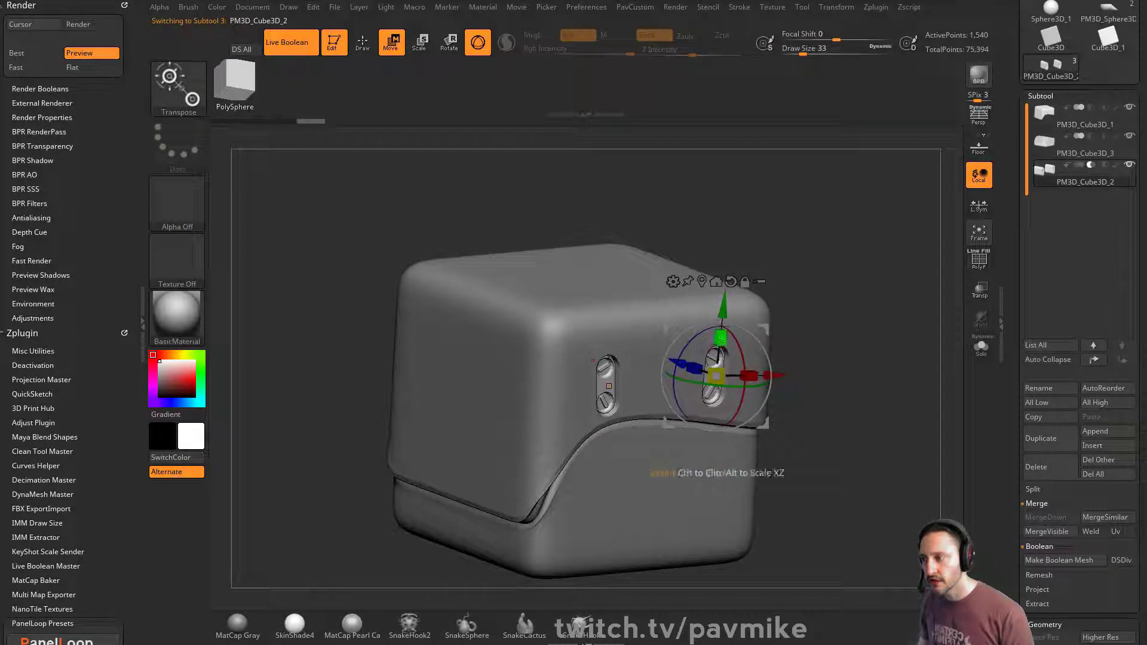
left_click_drag(869, 263, 849, 270, "alt")
Step: Switch to the ZModeler brush, choose the IMM Boolean brush instead and reactivate the Move gizmo
key("b")
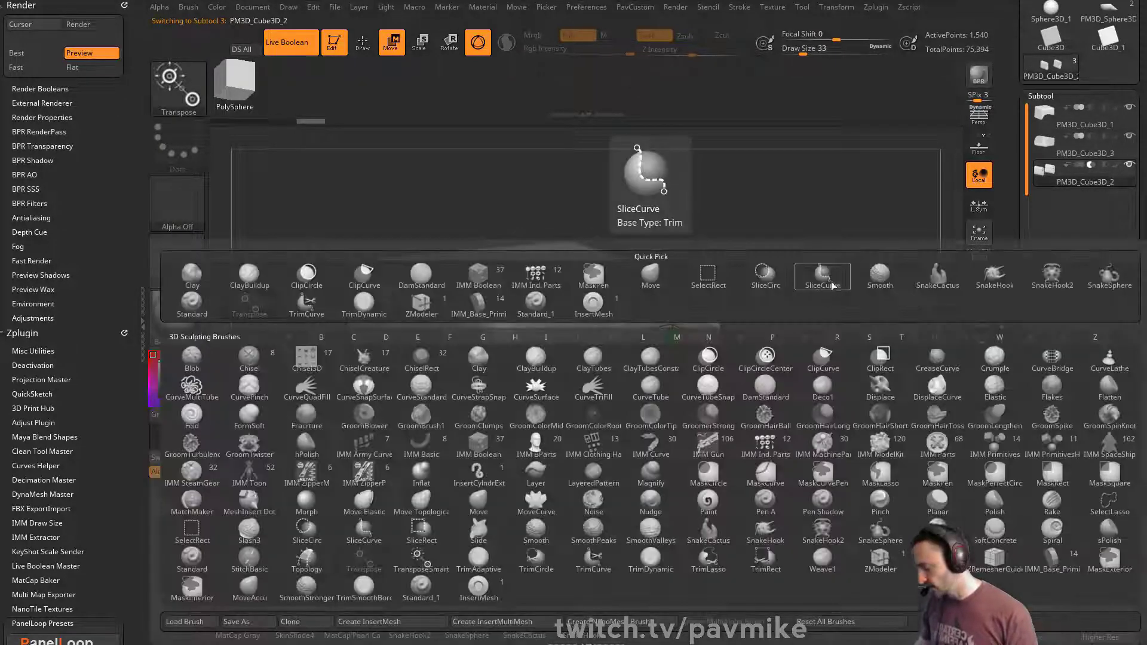
key("z")
key("m")
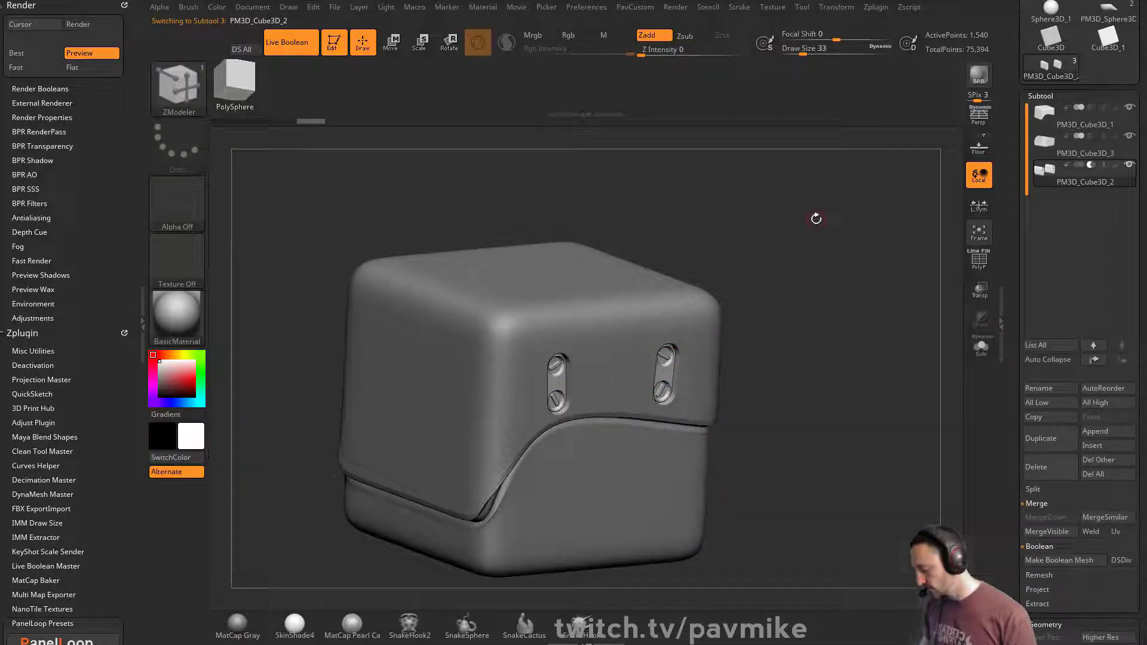
key("b")
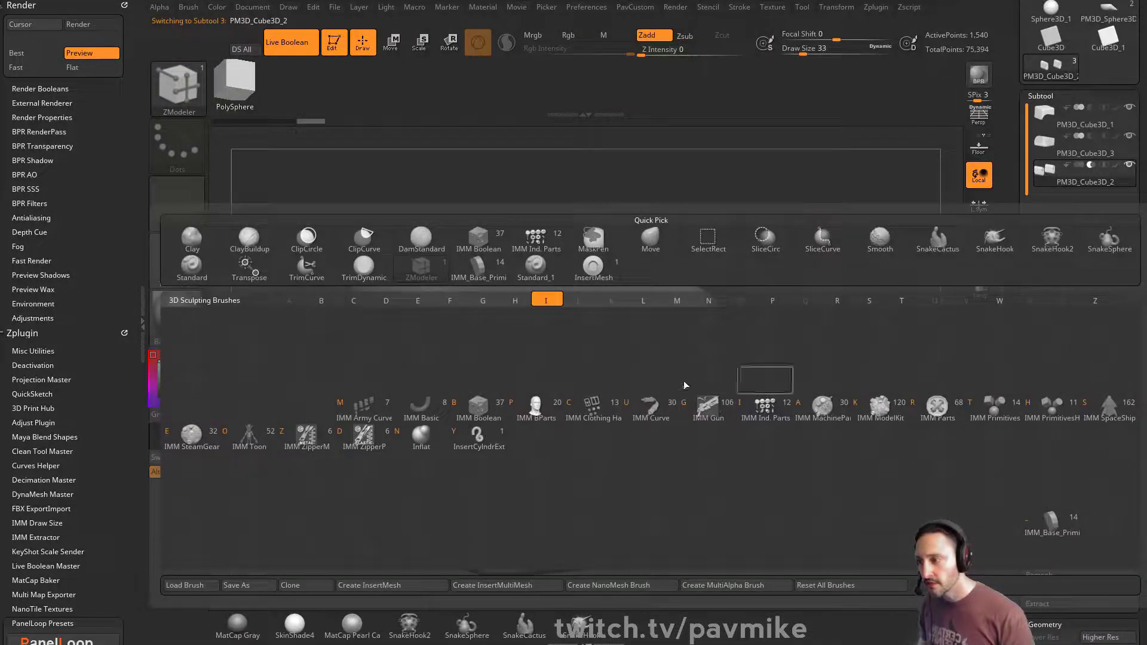
left_click(478, 406)
key("w")
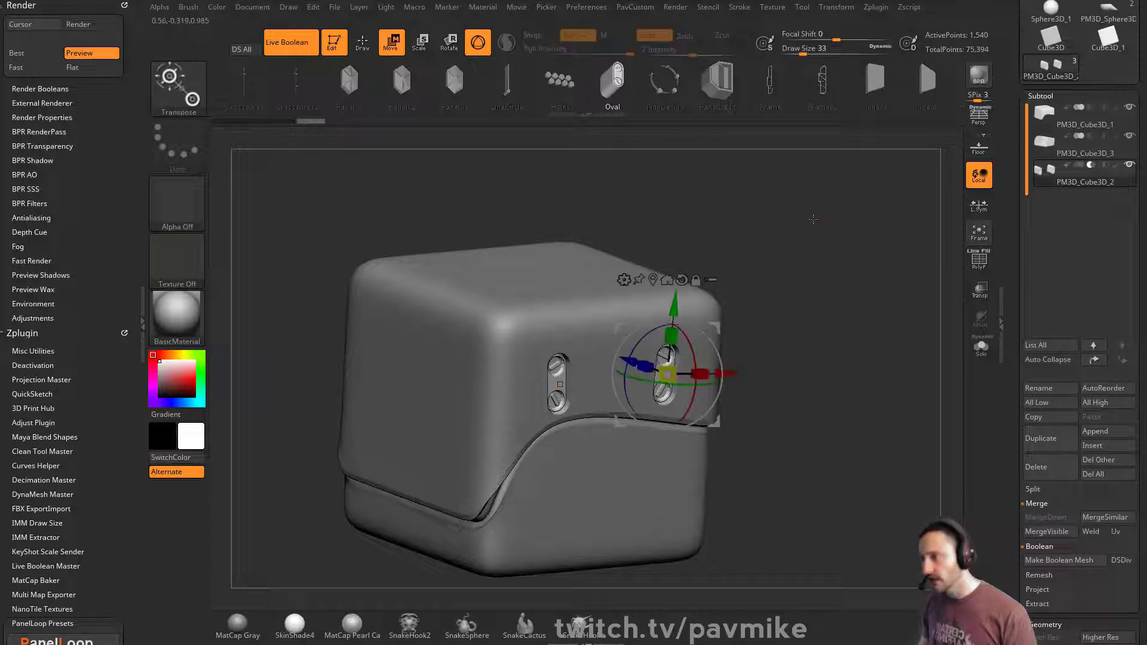
Step: Browse the IMM Boolean parts, shift the insert slightly along its depth axis and return to Draw mode
left_click_drag(775, 96, 657, 128)
left_click_drag(797, 283, 833, 290)
left_click_drag(615, 363, 635, 368)
mouse_move(907, 329)
left_mouse_down()
mouse_move(854, 318)
mouse_move(881, 306)
mouse_move(854, 272)
mouse_move(881, 285)
mouse_move(871, 267)
mouse_move(909, 300)
left_mouse_up()
key("q")
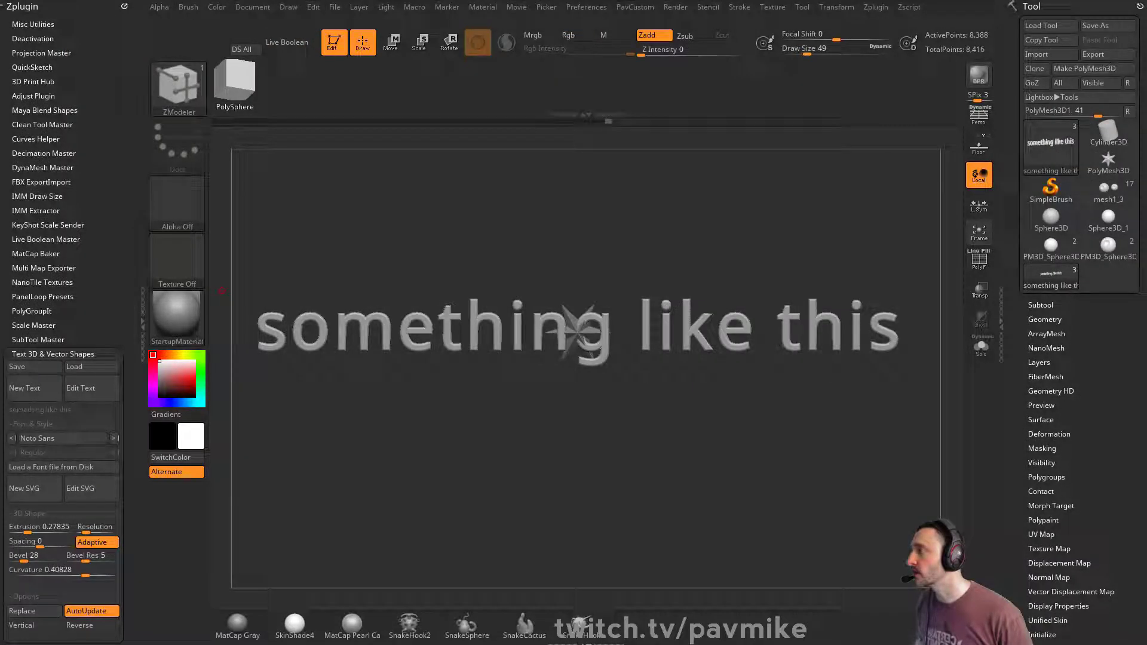
Step: Switch to the web browser, search Google for "zbrush plugins" and open Pixologic's Download Center page
key("alt+Tab")
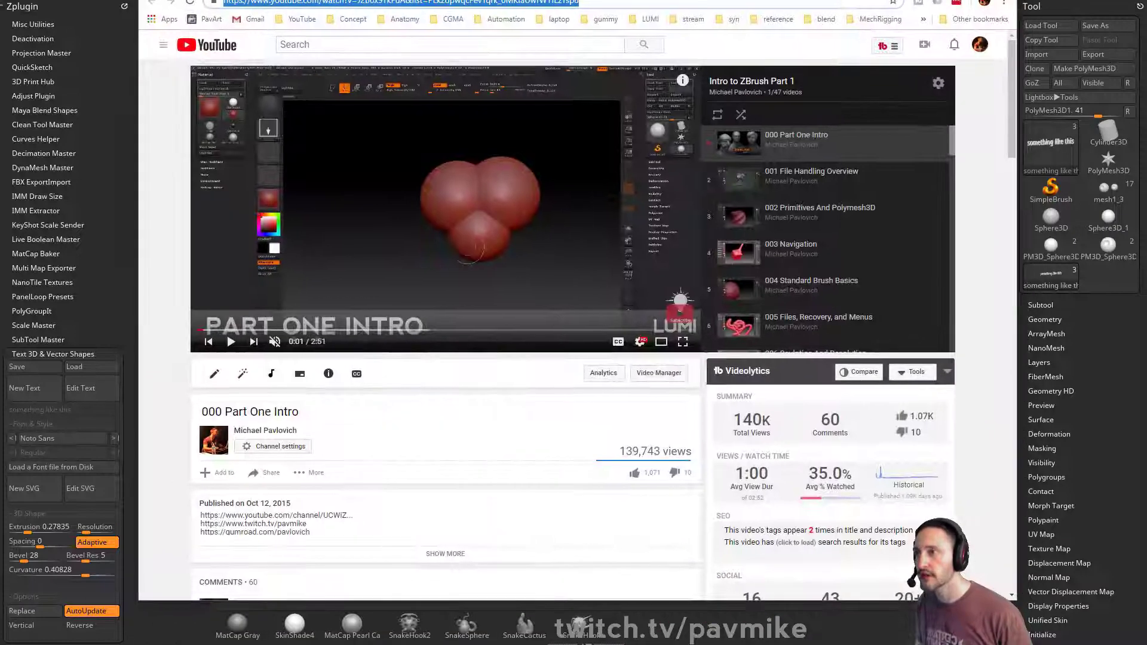
key("ctrl+t")
type("zbrush plugins")
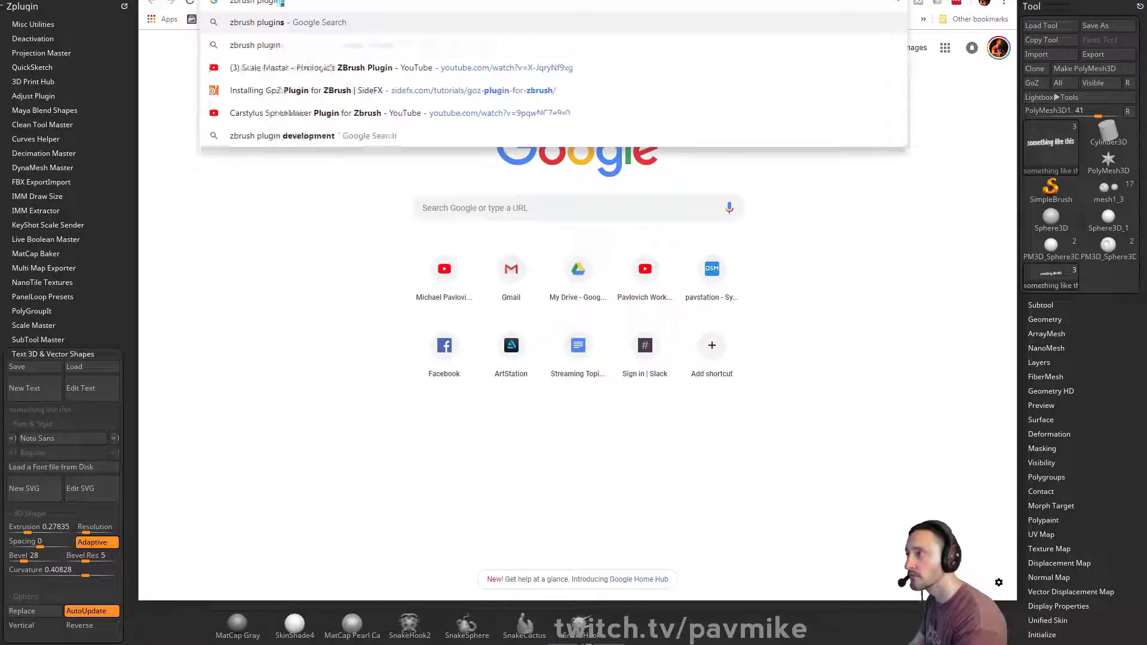
key("Return")
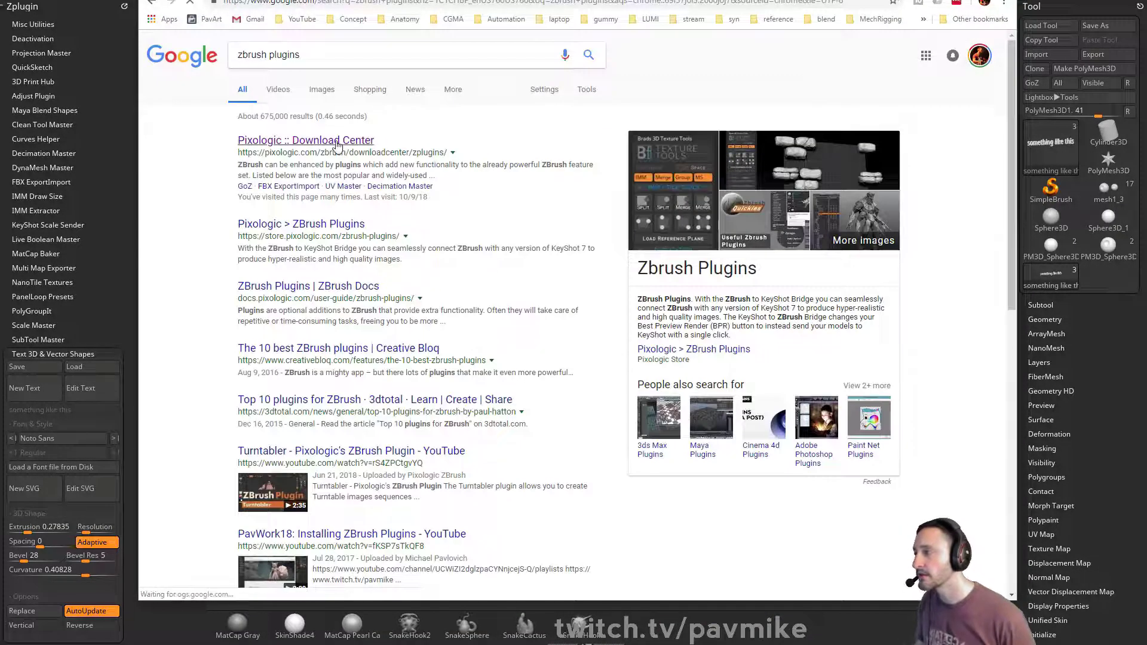
left_click(336, 145)
Step: Look through Pixologic's plugin list as far as PanelLoop Presets and Clean Tool Master, and return to ZBrush
scroll(450, 344, "down", 15)
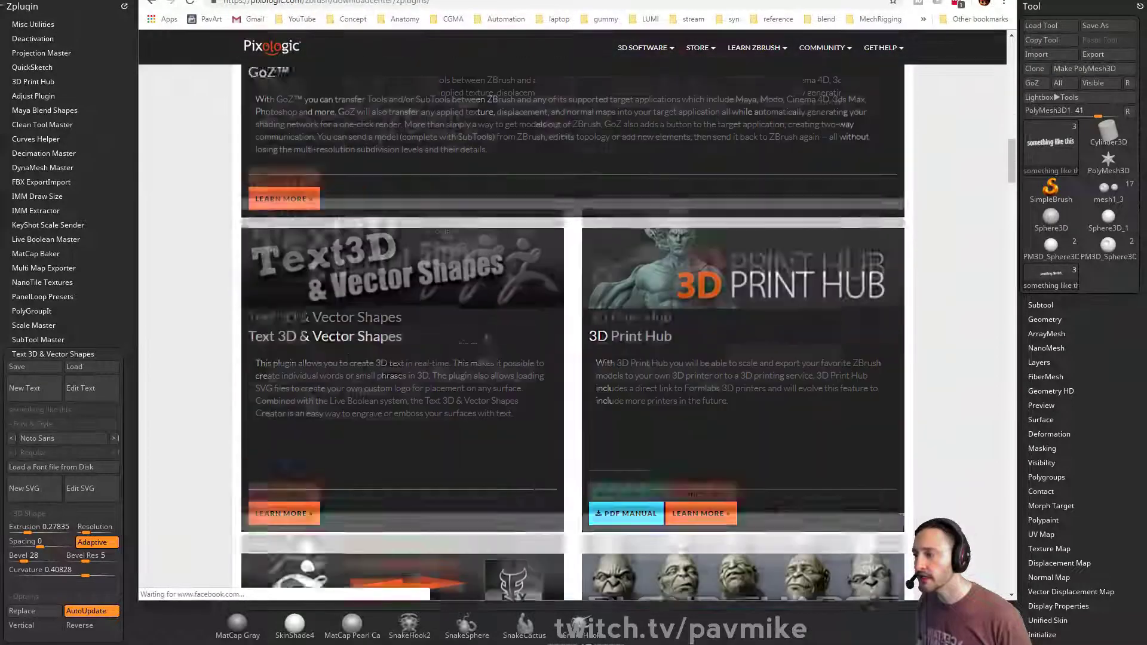
scroll(500, 335, "down", 20)
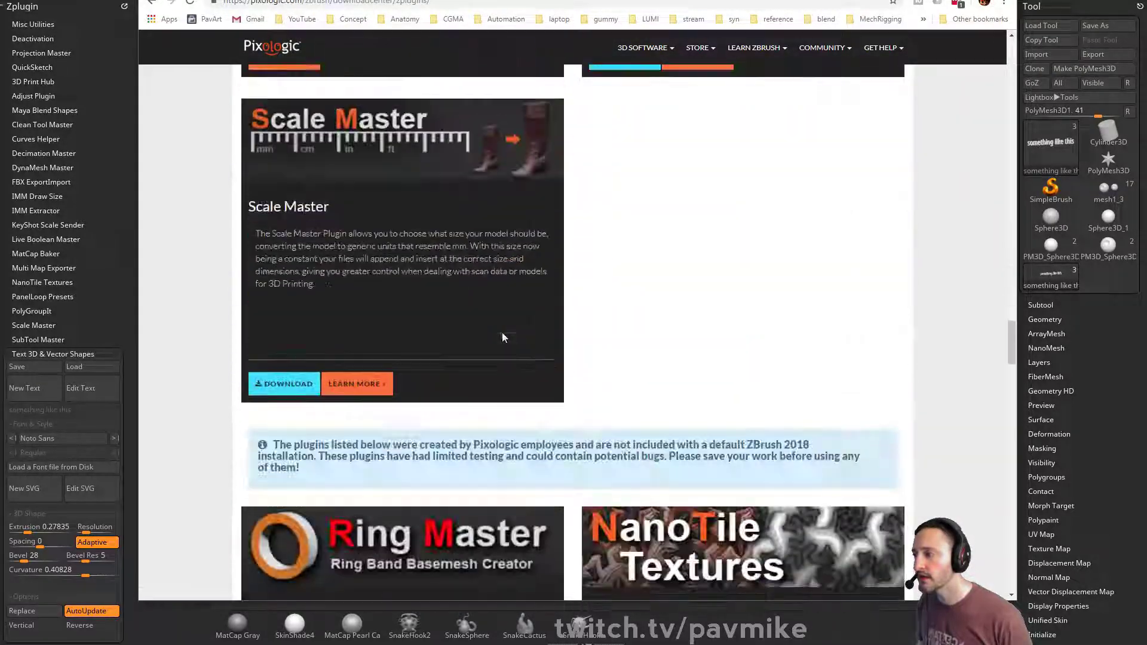
scroll(501, 337, "up", 20)
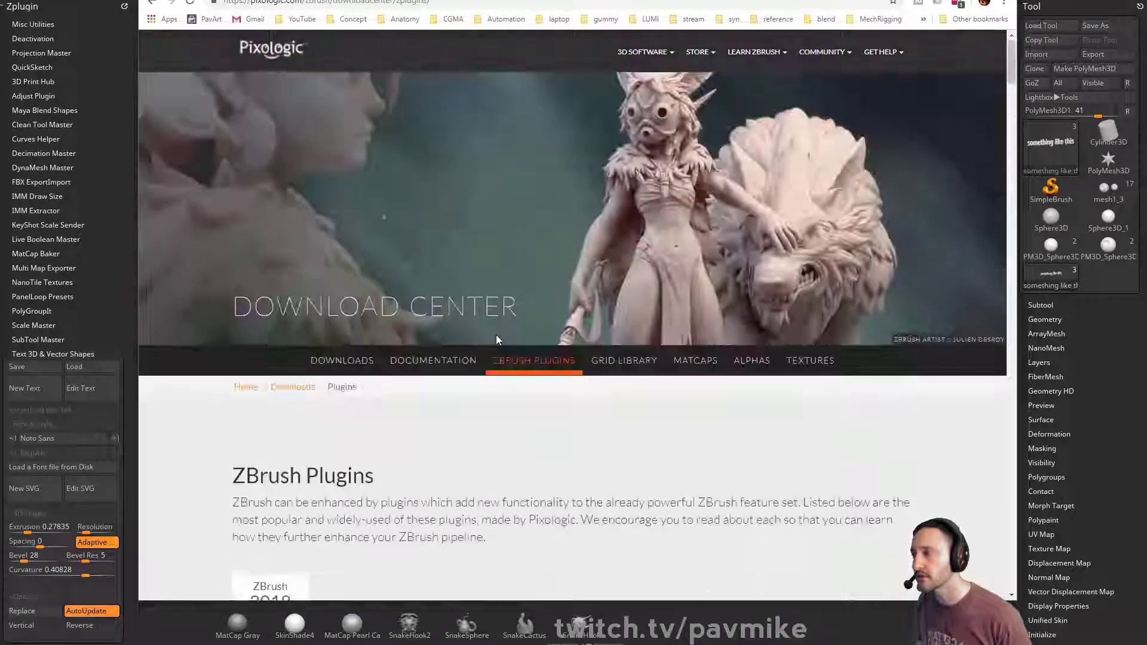
scroll(497, 337, "down", 10)
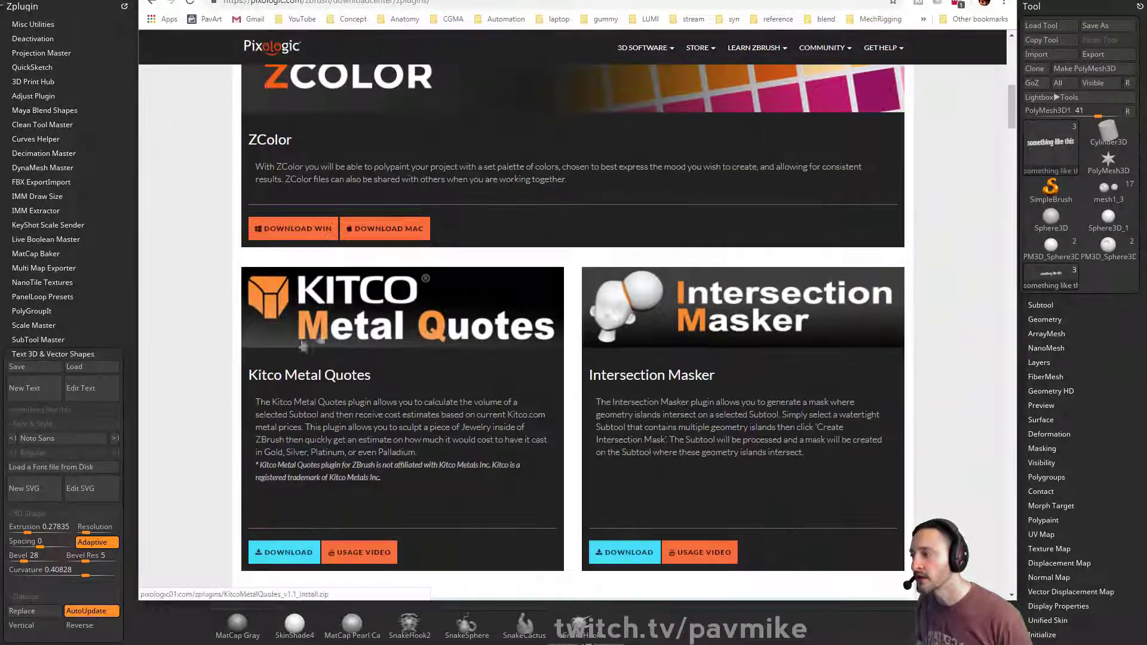
scroll(839, 319, "down", 5)
scroll(768, 317, "up", 3)
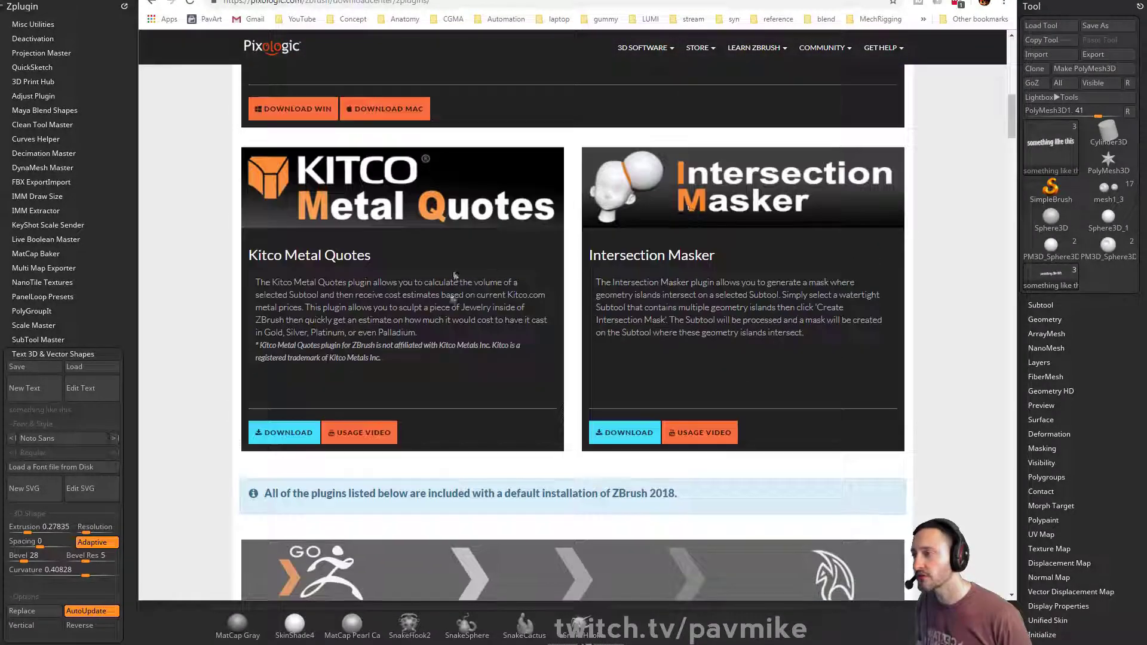
scroll(455, 277, "down", 12)
scroll(471, 365, "down", 15)
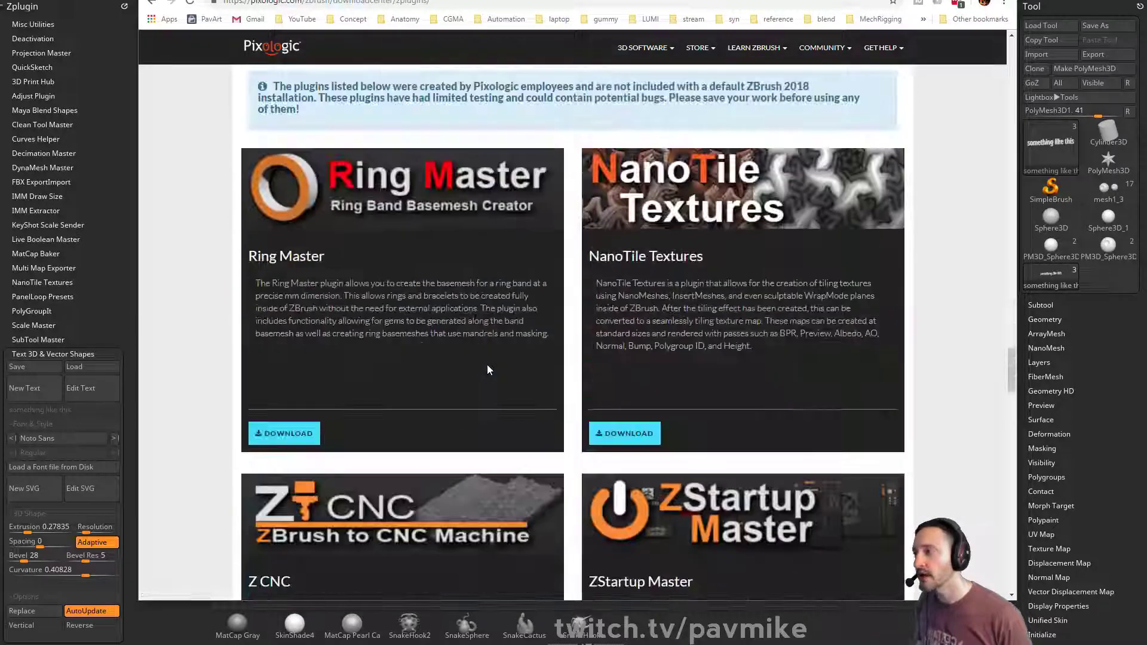
scroll(482, 263, "up", 5)
scroll(475, 299, "down", 10)
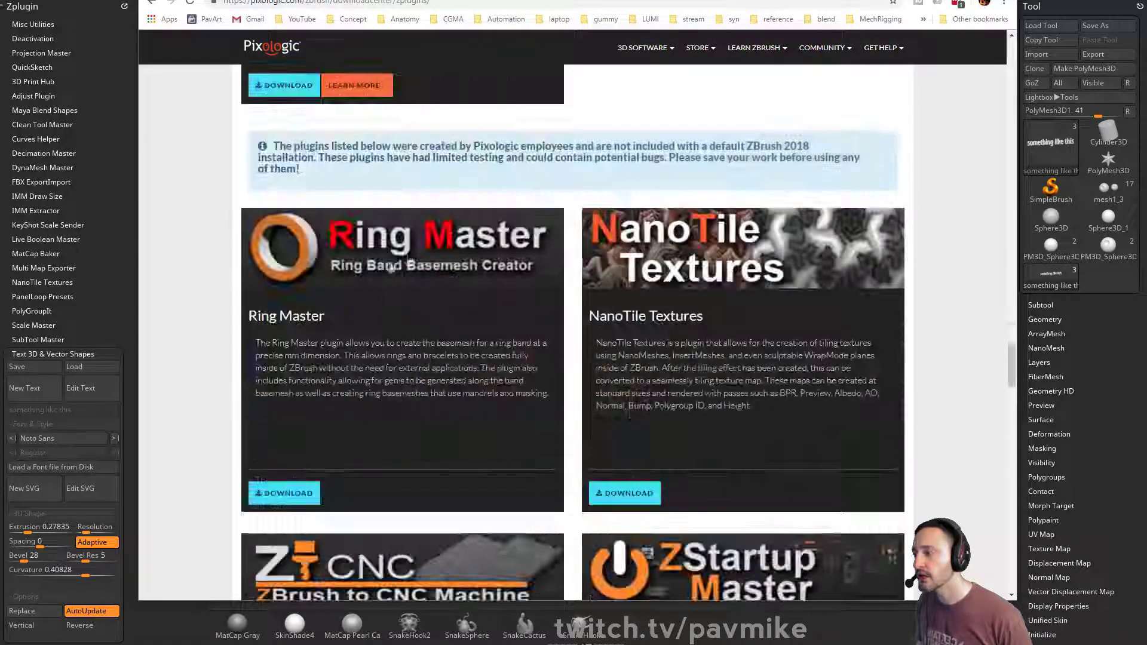
scroll(465, 329, "down", 8)
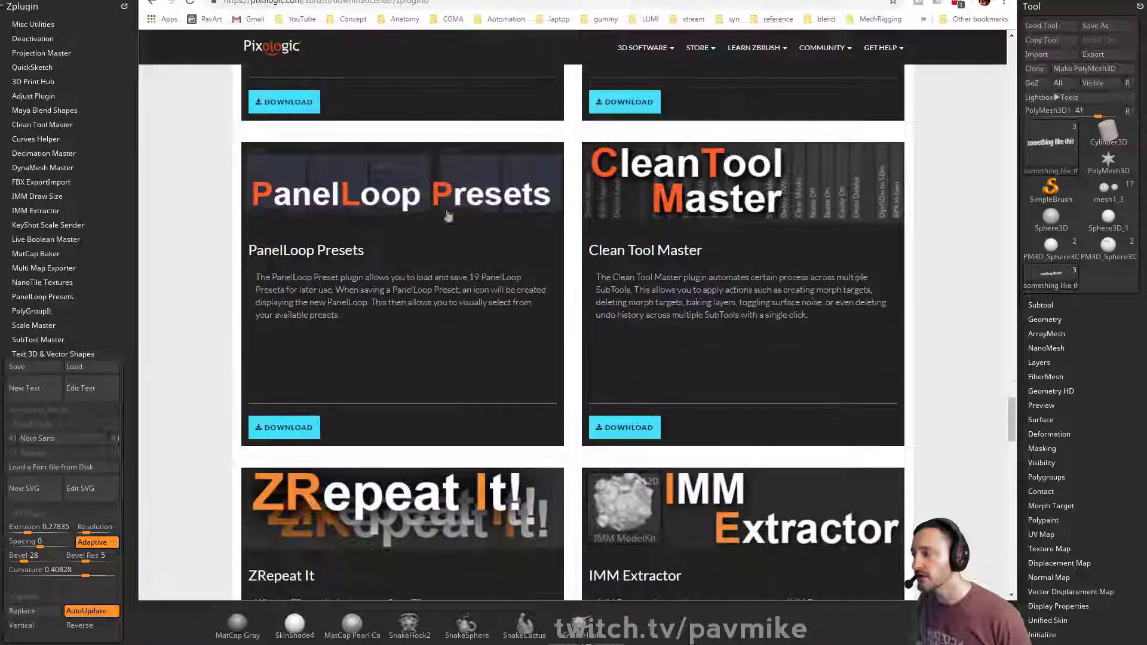
left_click_drag(923, 1, 1009, 642)
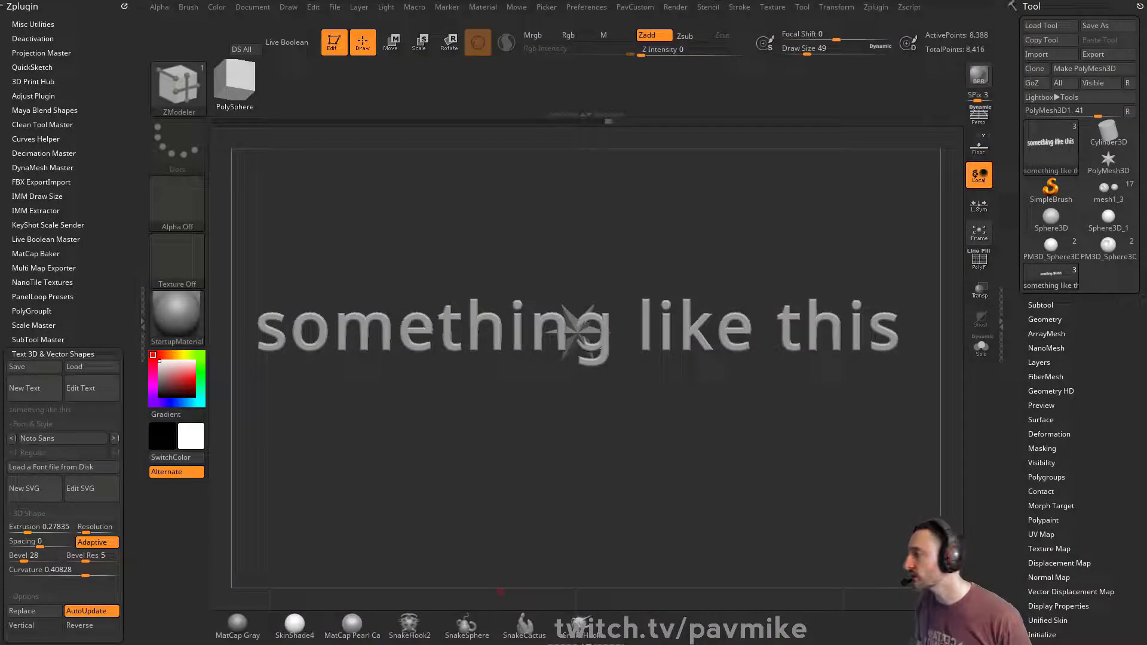